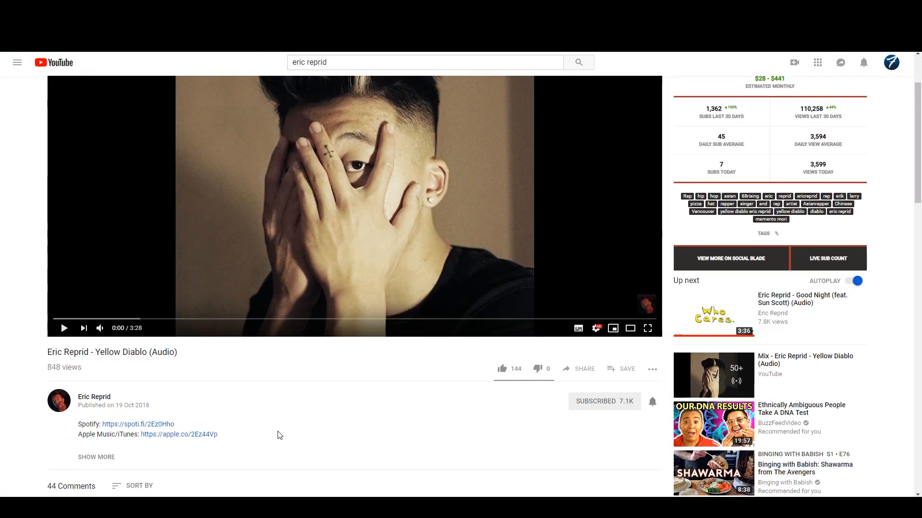
Review the description and credits of the Eric Reprid - Yellow Diablo video, start playback and adjust its volume
scroll(278, 436, "up", 1)
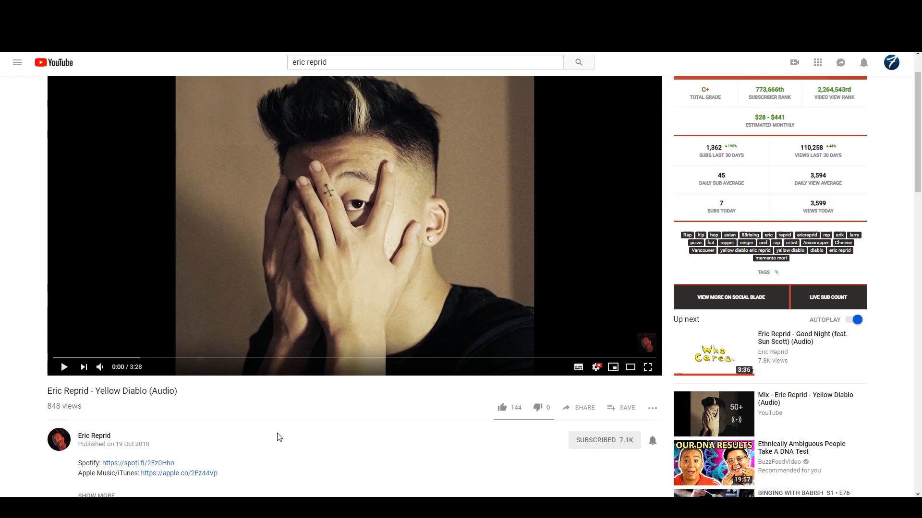
scroll(278, 439, "down", 1)
scroll(279, 440, "down", 1)
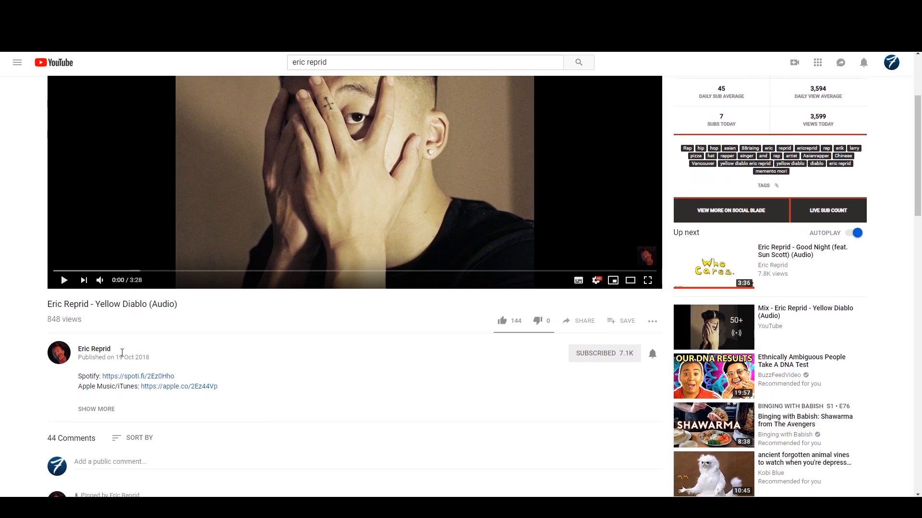
left_click_drag(79, 350, 153, 350)
left_click(533, 370)
scroll(369, 355, "up", 3)
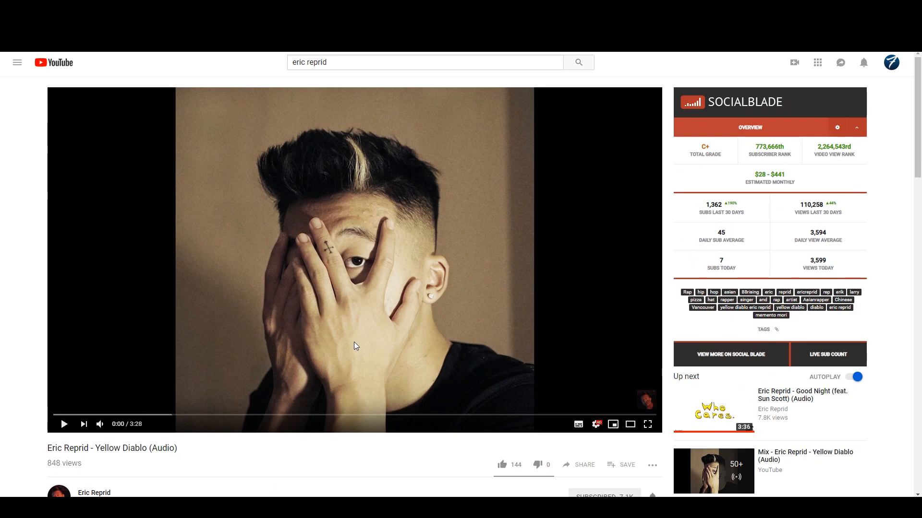
left_click(269, 234)
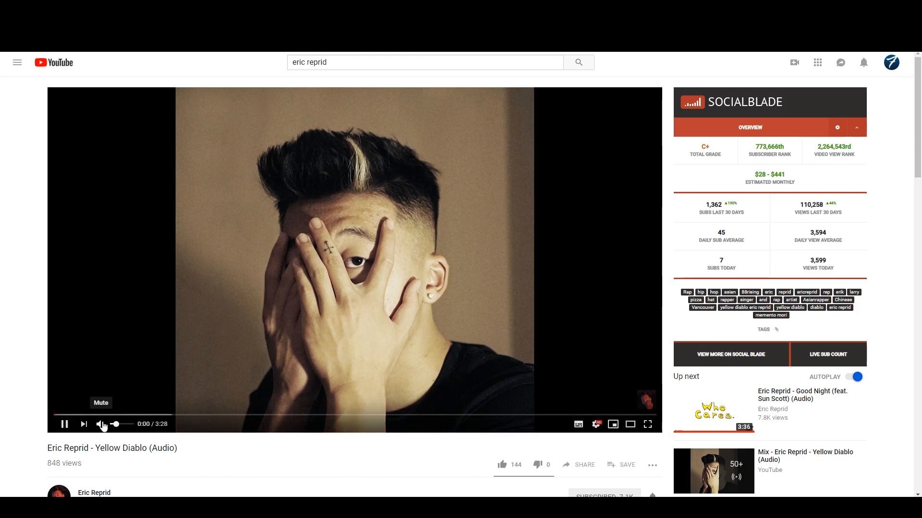
left_click_drag(121, 425, 128, 426)
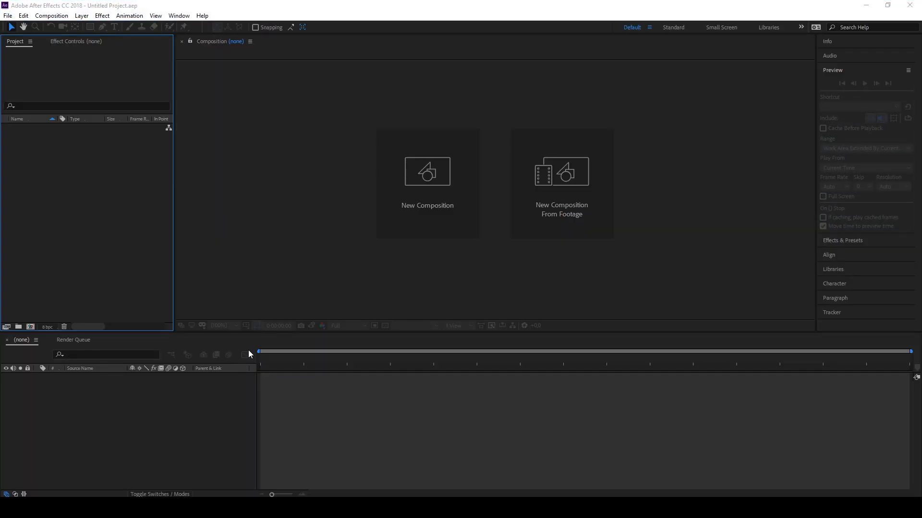
Switch to Adobe After Effects and close the welcome window
left_click(162, 508)
left_click(624, 77)
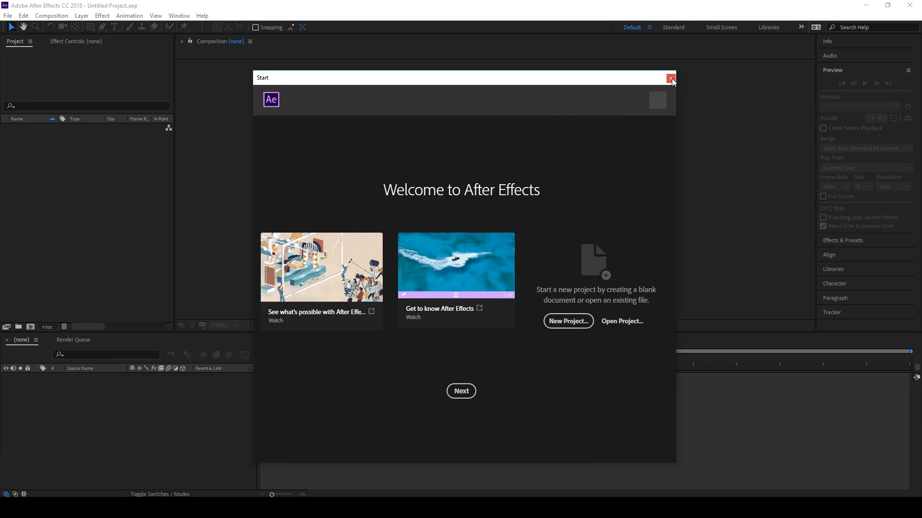
left_click(671, 78)
Import all the PLAYERUNKNOWN'S BATTLEGROUNDS MP4 clips from the file explorer into the empty project
left_click(55, 508)
left_click(477, 266)
left_click(250, 135, "shift")
left_click_drag(291, 91, 598, 89)
left_click_drag(569, 147, 26, 264)
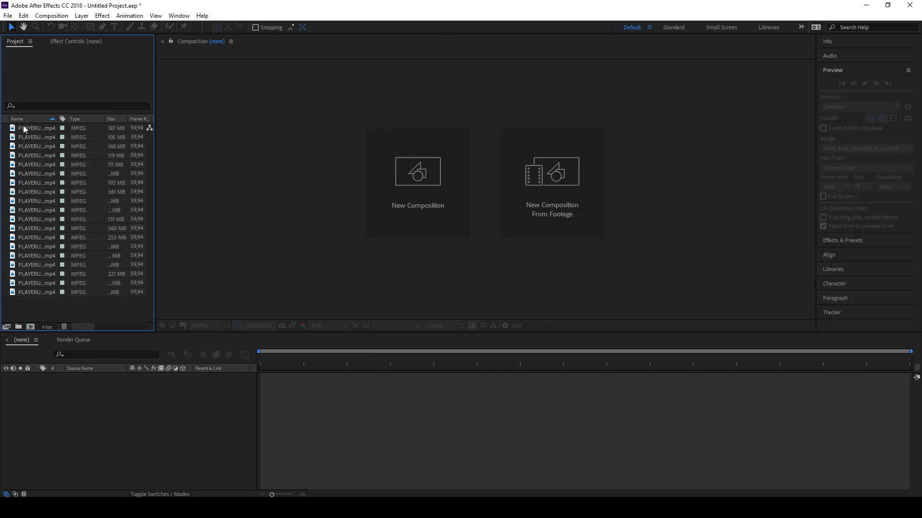
Create a composition from the first gameplay clip and scrub through it with the preview resolution at Quarter
left_click(23, 126)
left_click_drag(36, 131, 466, 198)
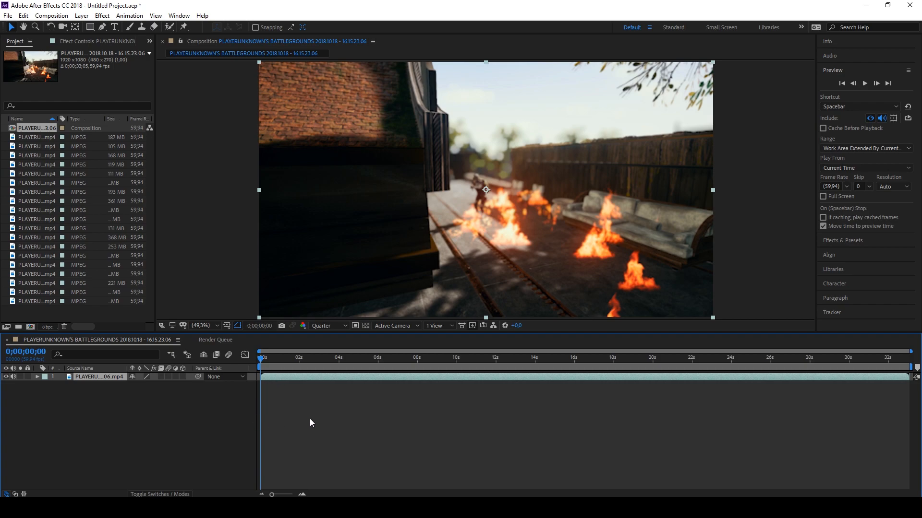
left_click_drag(262, 360, 369, 359)
left_click(325, 326)
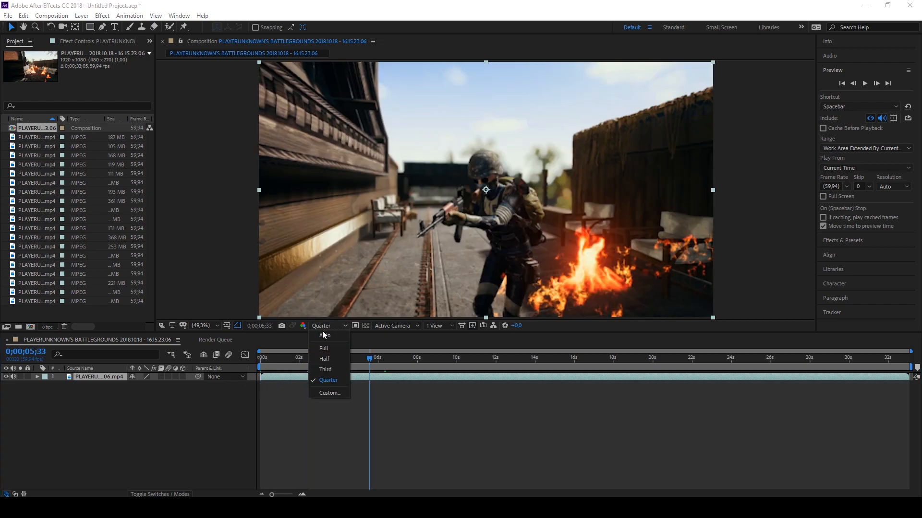
left_click(329, 382)
left_click_drag(338, 358, 377, 358)
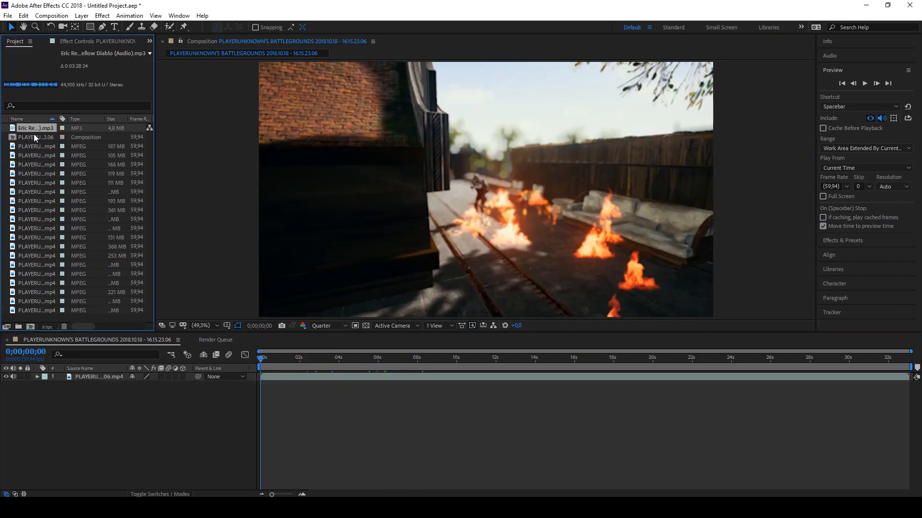
Add the Yellow Diablo MP3 to the composition beneath the gameplay clip and delete the clip's layer
left_click_drag(36, 128, 132, 396)
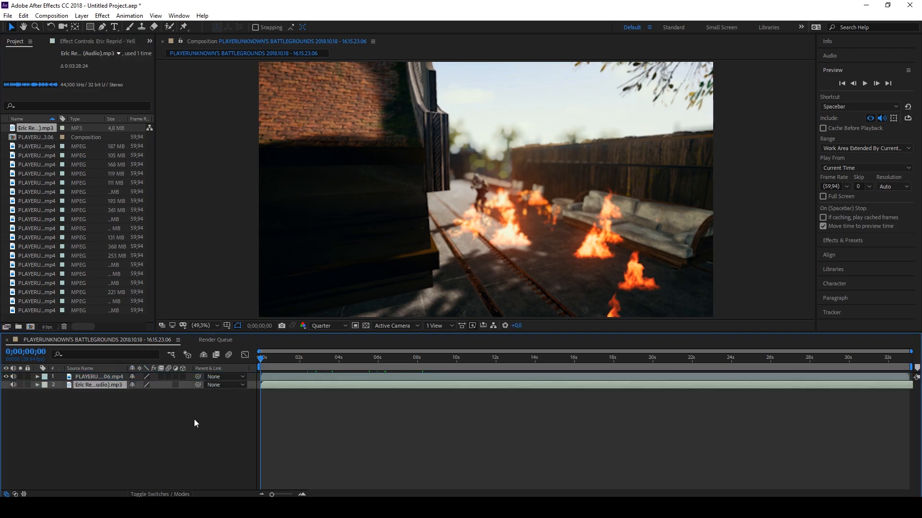
left_click(376, 409)
left_click(294, 374)
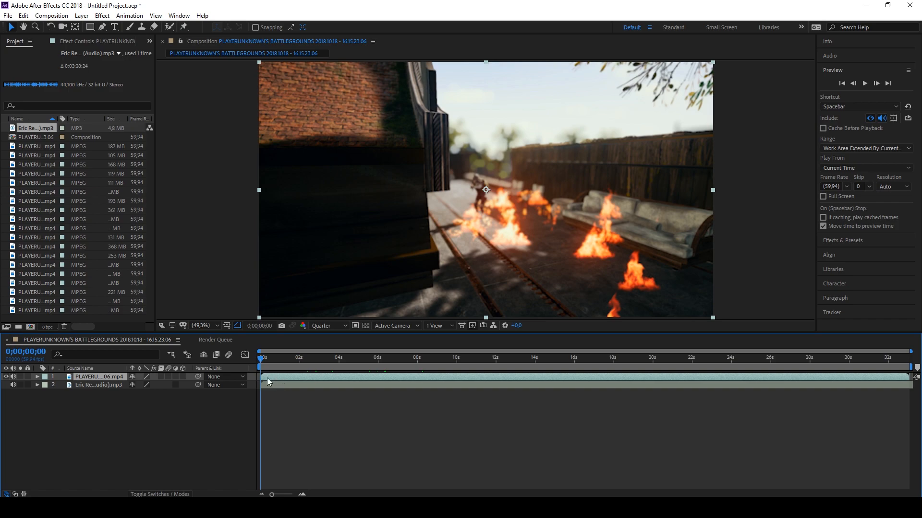
key("Delete")
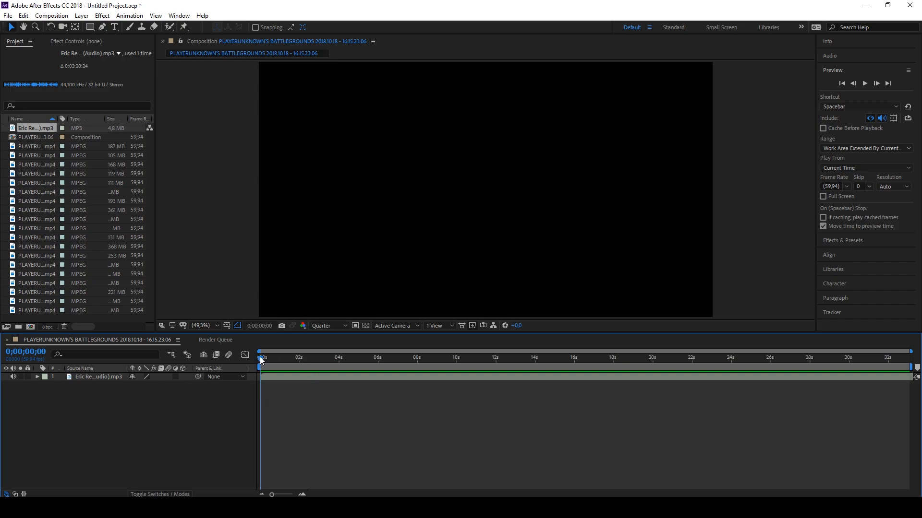
Show the waveform of the song's audio layer and shift the layer slightly later in time
left_click(280, 378)
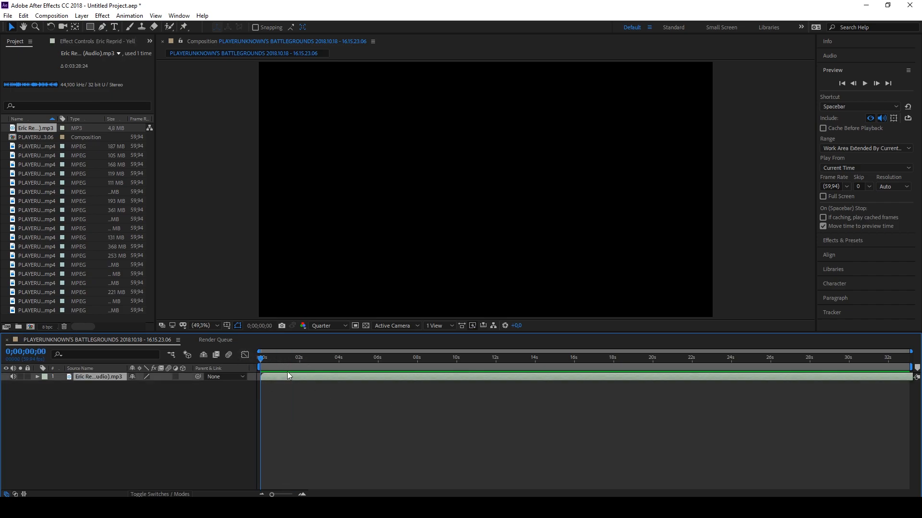
key("l")
key("l")
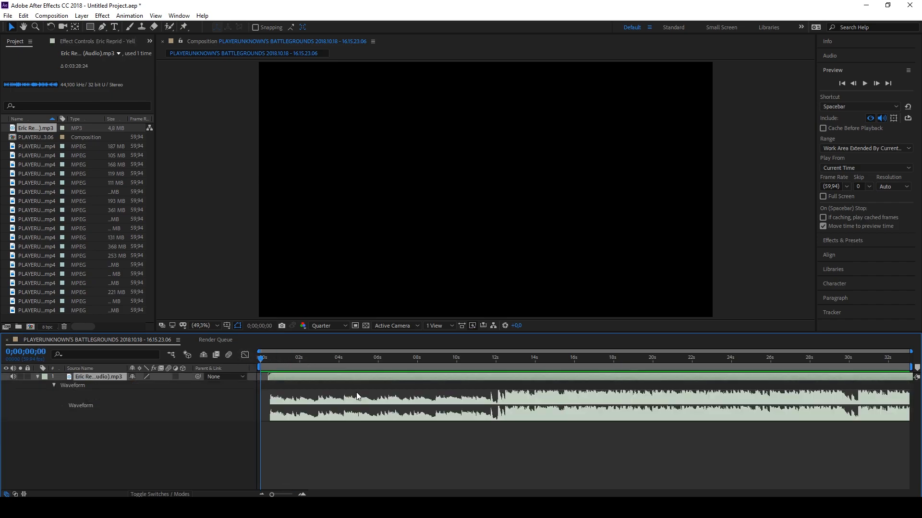
mouse_move(281, 377)
left_mouse_down()
mouse_move(266, 384)
mouse_move(301, 373)
mouse_move(294, 377)
left_mouse_up()
Collapse the audio layer and reveal its waveform again through its Audio properties
left_click(53, 386)
left_click(38, 377)
left_click(38, 378)
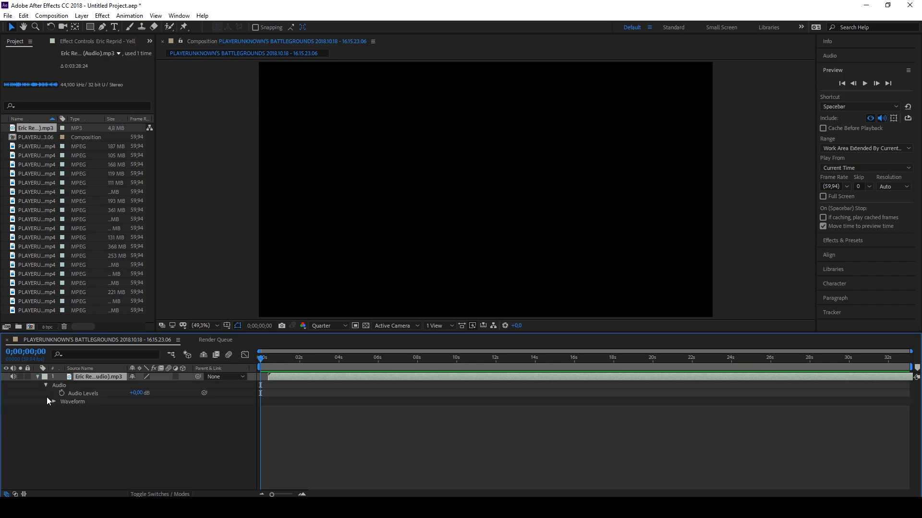
left_click(53, 402)
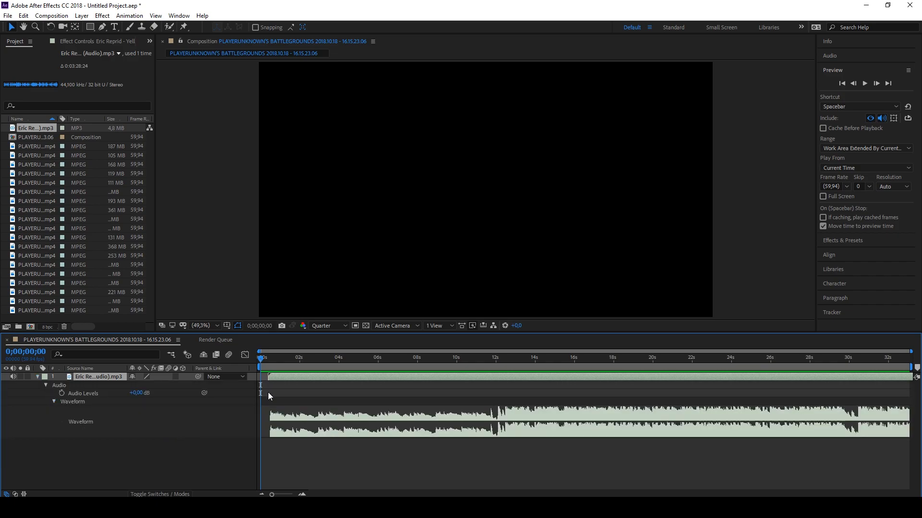
Hide and redisplay the audio layer's waveform several times, leaving it shown
key("l")
key("l")
key("l")
key("l")
key("l")
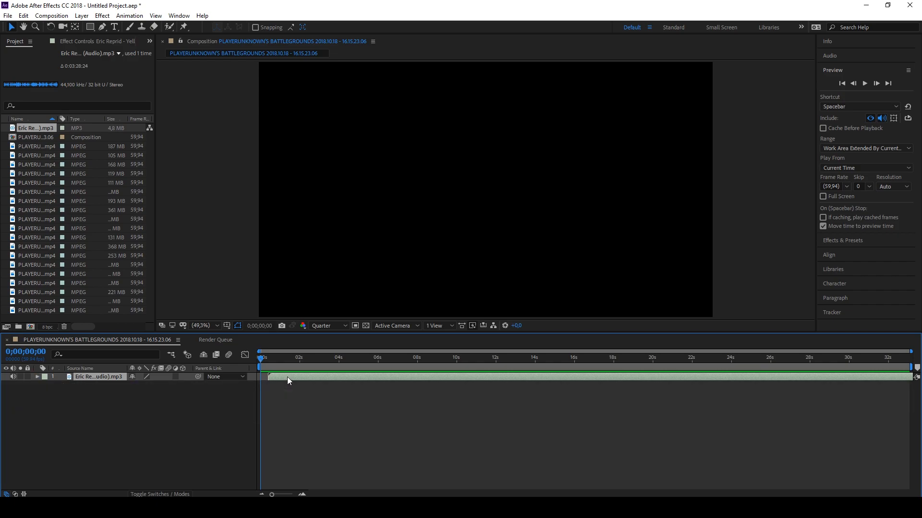
key("l")
key("l")
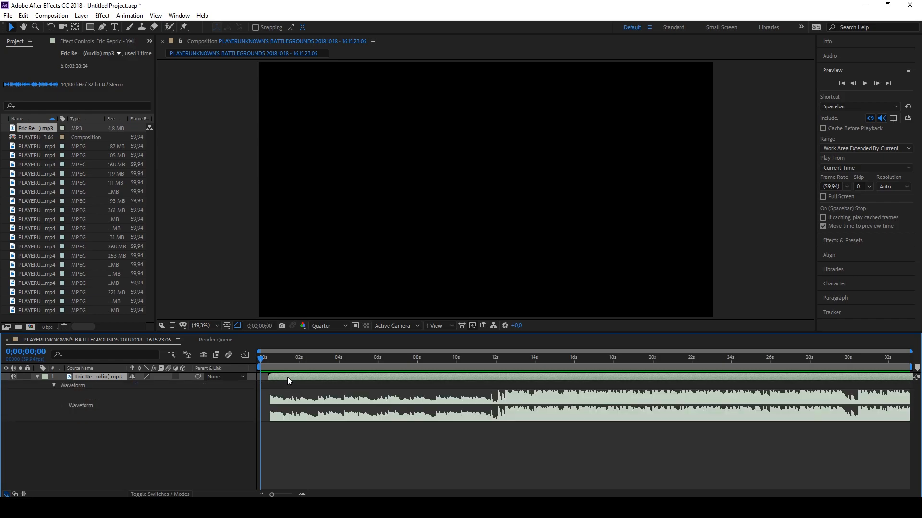
Align the audio layer's start with the beginning of the composition and move the playhead to 0;00;32;14
left_click_drag(289, 378, 304, 376)
key("[")
key("space")
left_click_drag(891, 356, 892, 358)
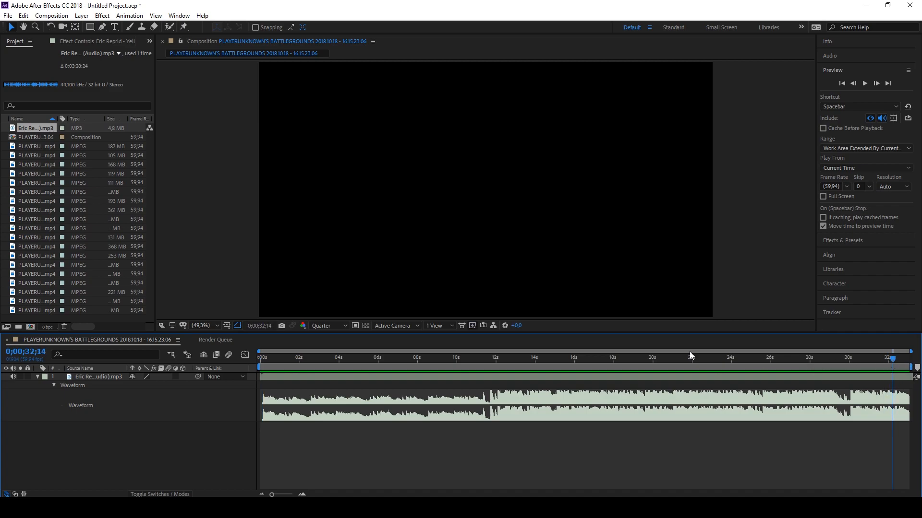
Set the composition's duration to 0;05;33;05
left_click(53, 17)
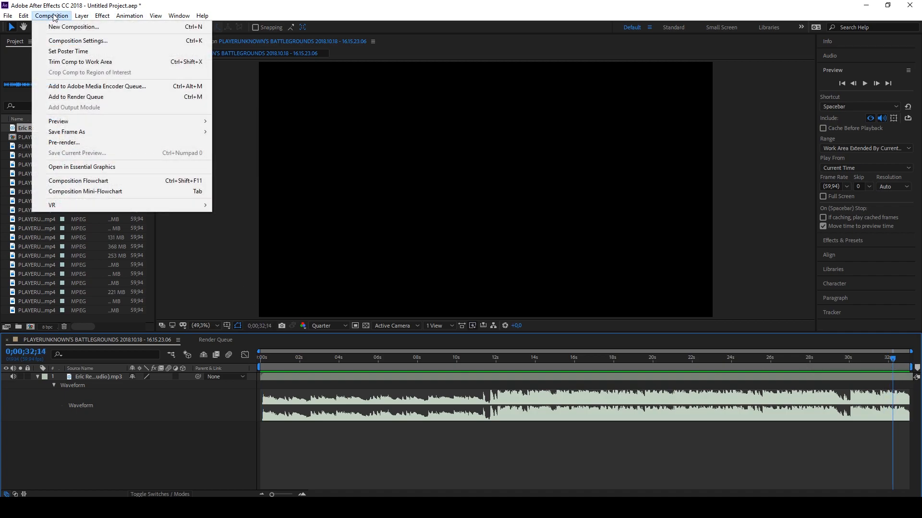
left_click(76, 40)
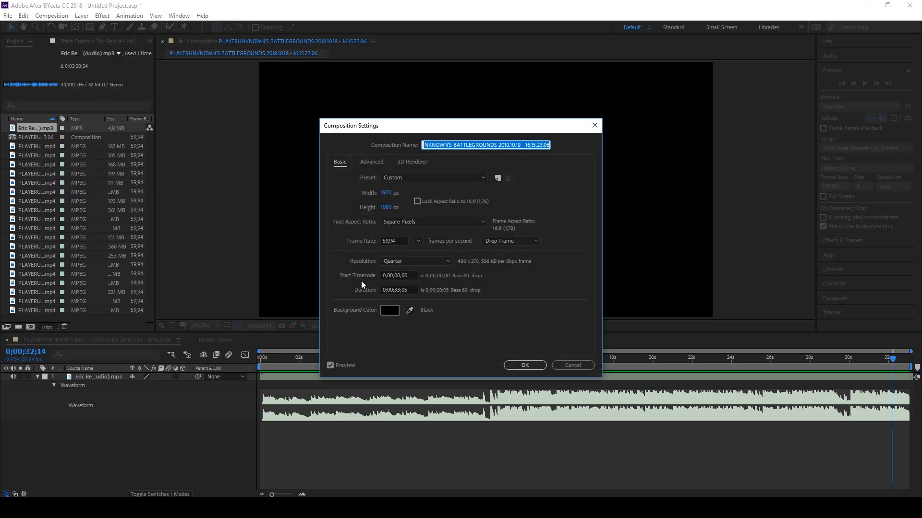
left_click(392, 291)
key("BackSpace")
type("5")
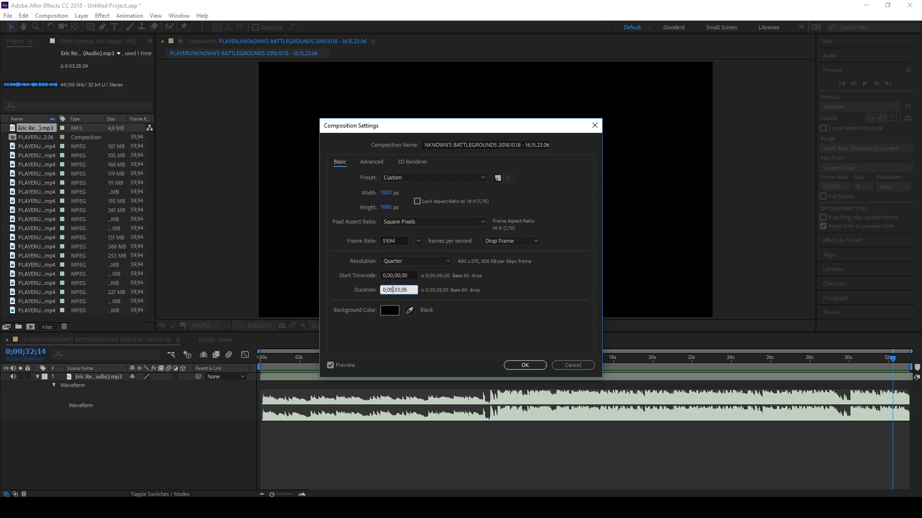
left_click(522, 368)
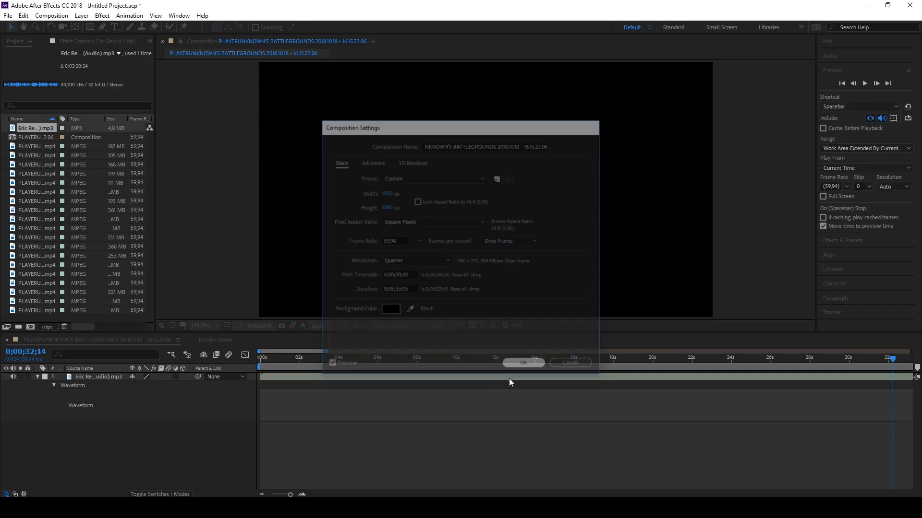
Inspect the song's full waveform in the timeline and return the playhead to 0;00;00;00
scroll(421, 422, "down", 4)
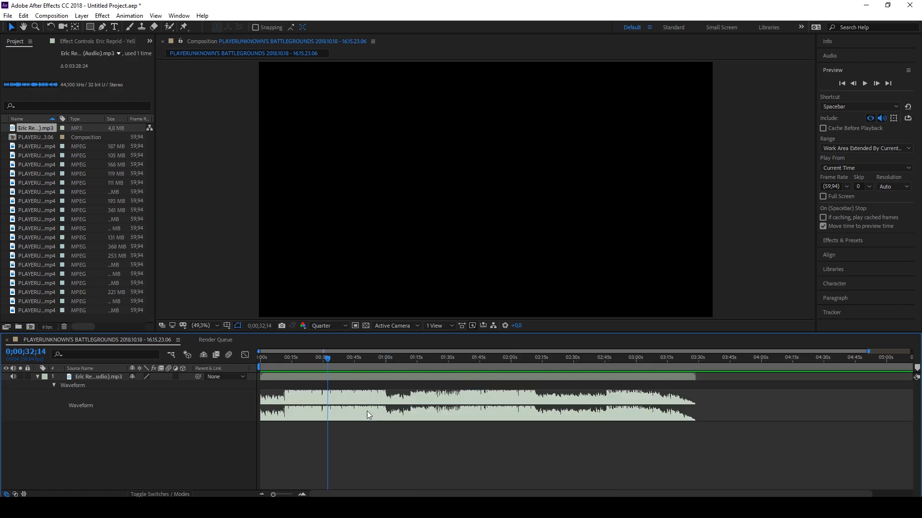
left_click_drag(506, 364, 248, 377)
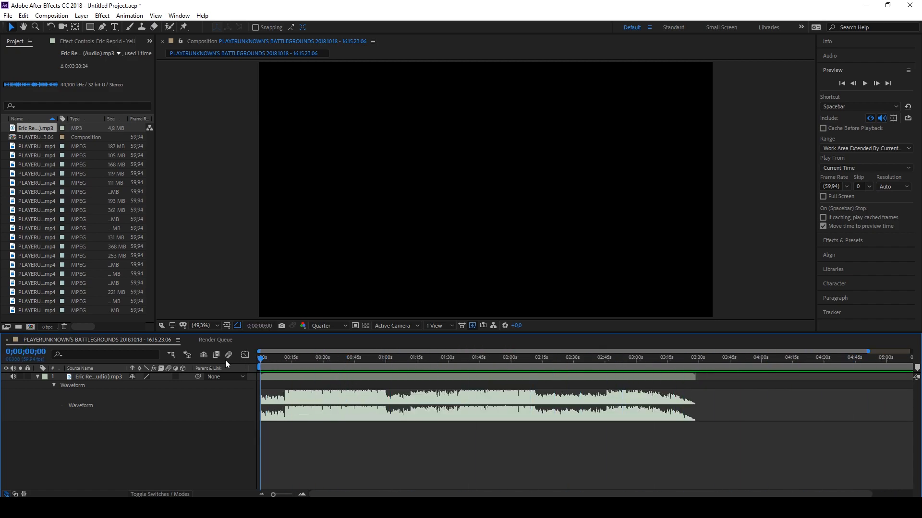
scroll(272, 391, "up", 4)
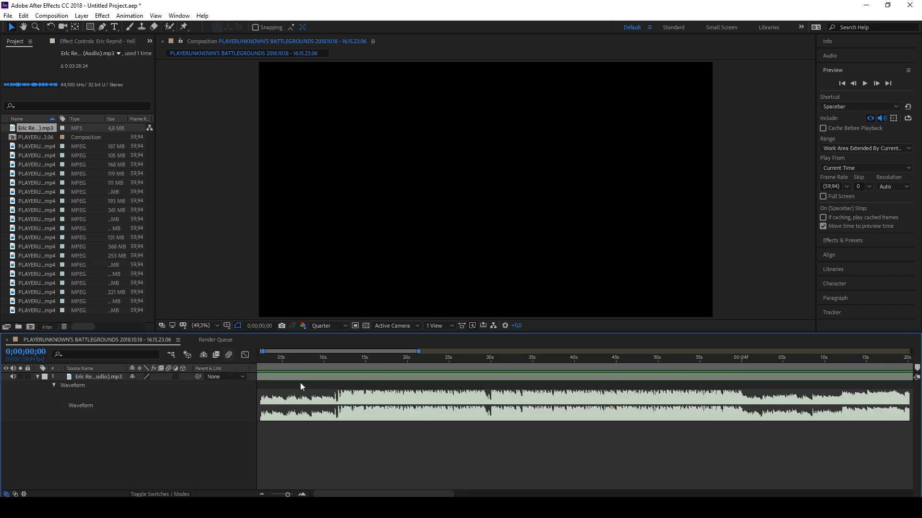
key("Home")
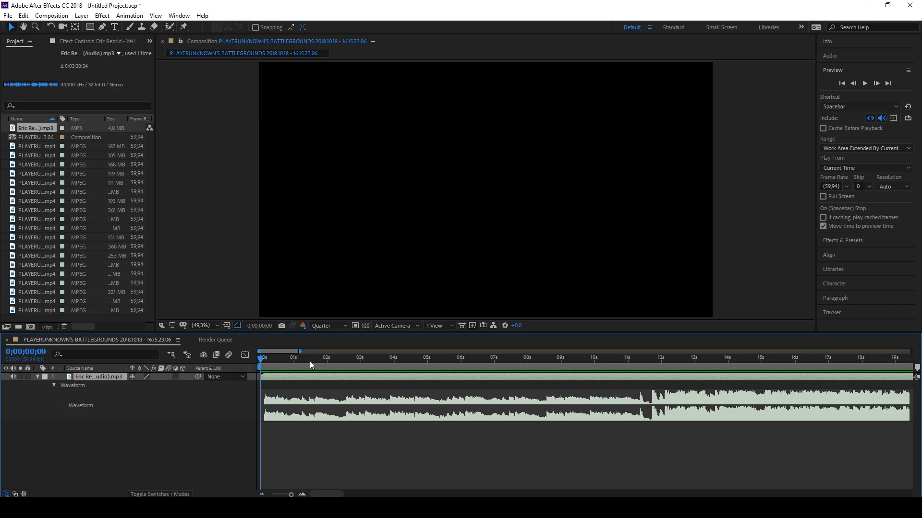
Place composition marker 1 at 0;00;03;08 and move the playhead to 0;00;10;59
left_click(365, 359)
mouse_move(367, 359)
left_mouse_down()
mouse_move(344, 359)
mouse_move(397, 358)
mouse_move(368, 360)
left_mouse_up()
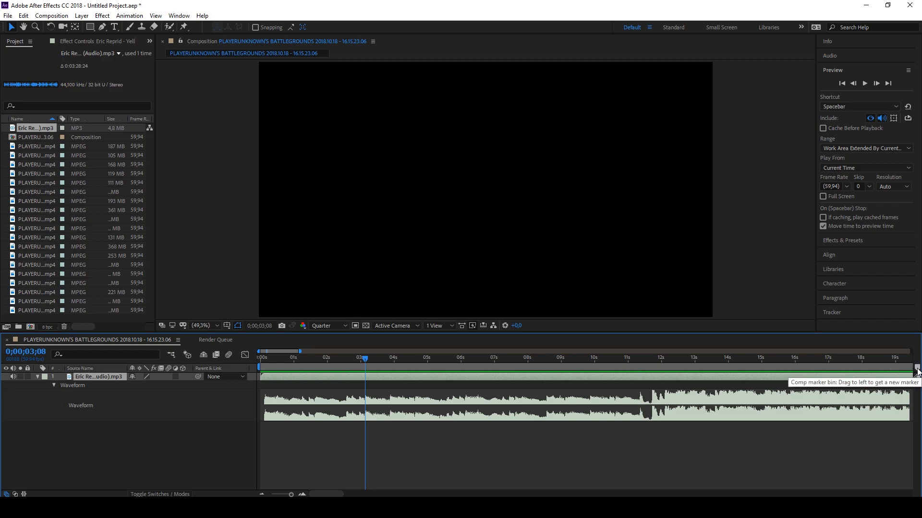
mouse_move(917, 368)
left_mouse_down()
mouse_move(366, 368)
mouse_move(402, 359)
mouse_move(355, 359)
mouse_move(652, 355)
mouse_move(628, 358)
left_mouse_up()
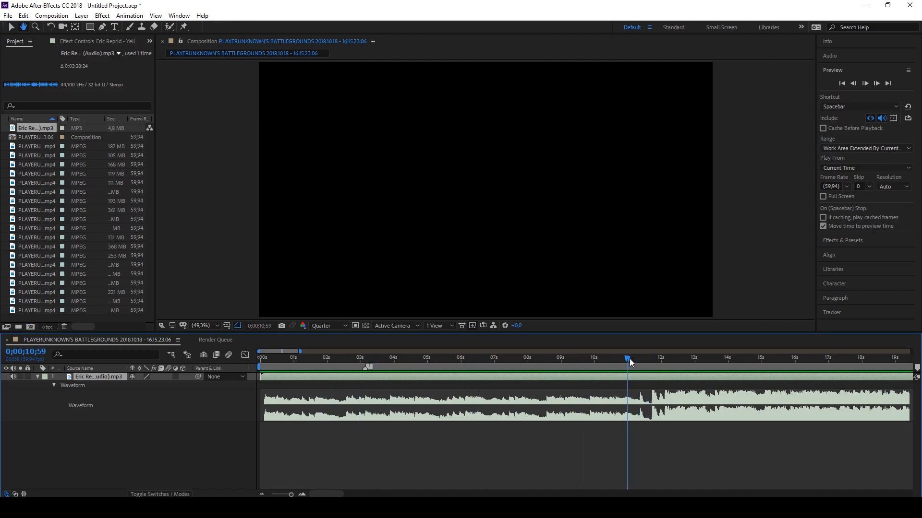
Play the song around the drop, place composition marker 2 at 0;00;12;05 and move the playhead to 0;00;08;43
key("space")
key("space")
left_click(663, 360)
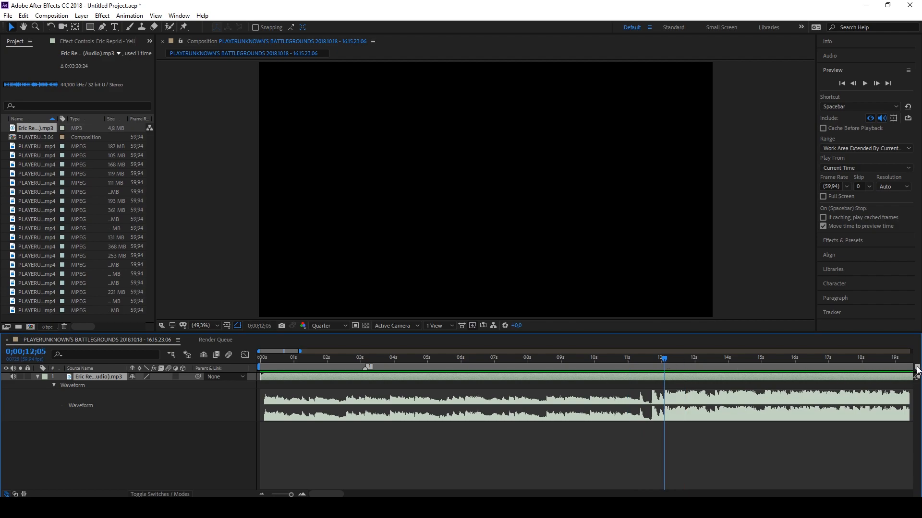
left_click_drag(663, 358, 552, 359)
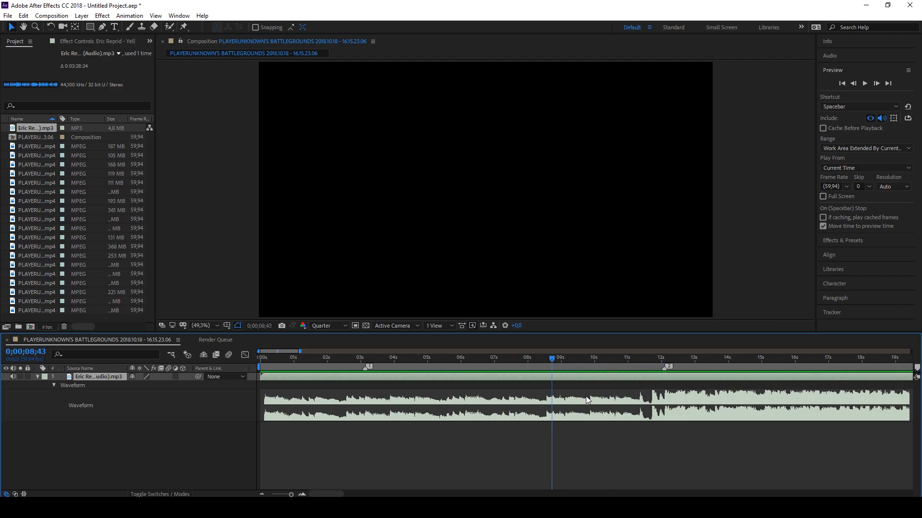
Examine the beat markers along the opening of the song and place the playhead at 0;00;01;10
scroll(601, 387, "down", 5)
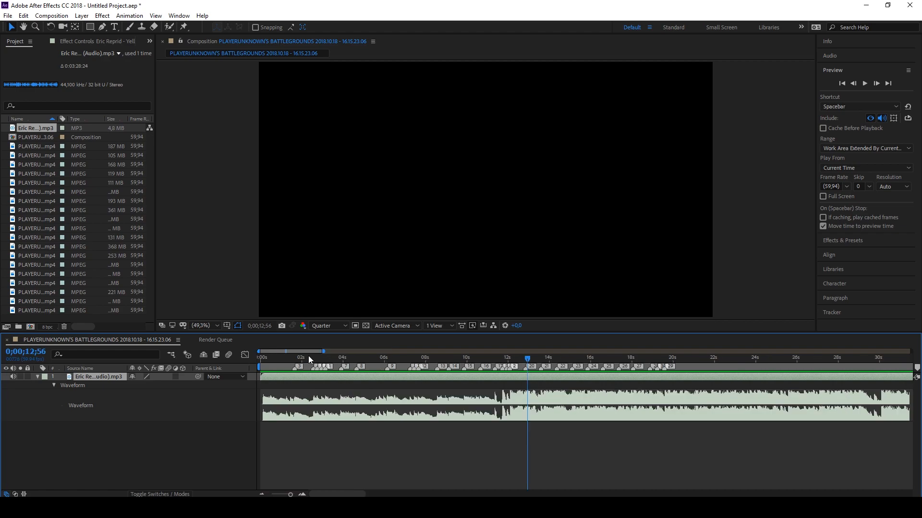
mouse_move(301, 356)
left_mouse_down()
mouse_move(281, 359)
mouse_move(478, 367)
mouse_move(657, 356)
mouse_move(275, 360)
mouse_move(615, 369)
mouse_move(450, 365)
mouse_move(796, 361)
mouse_move(443, 367)
mouse_move(298, 363)
mouse_move(711, 361)
mouse_move(282, 354)
mouse_move(289, 354)
left_mouse_up()
scroll(282, 387, "up", 2)
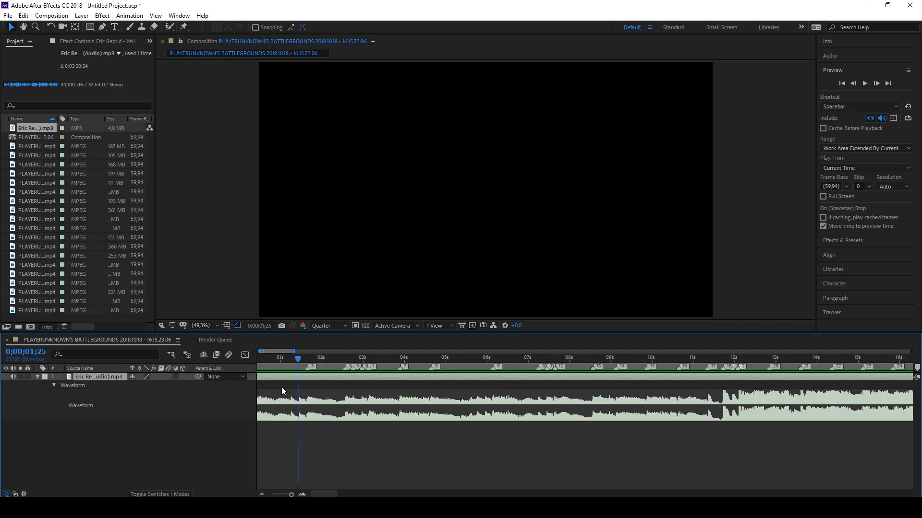
left_click(288, 357)
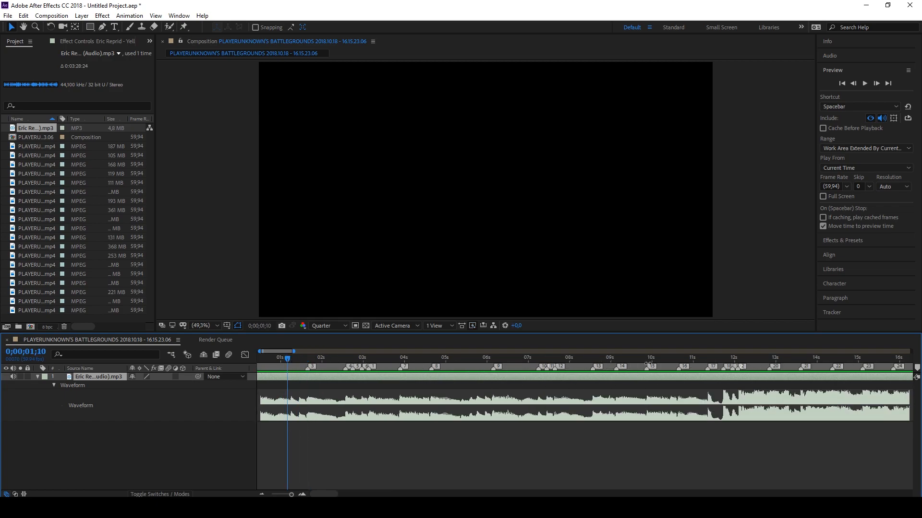
Play the song from 0;00;01;17, examine the beat markers around the drop and place the playhead at 0;00;02;03
mouse_move(283, 358)
left_mouse_down()
mouse_move(266, 359)
mouse_move(286, 360)
left_mouse_up()
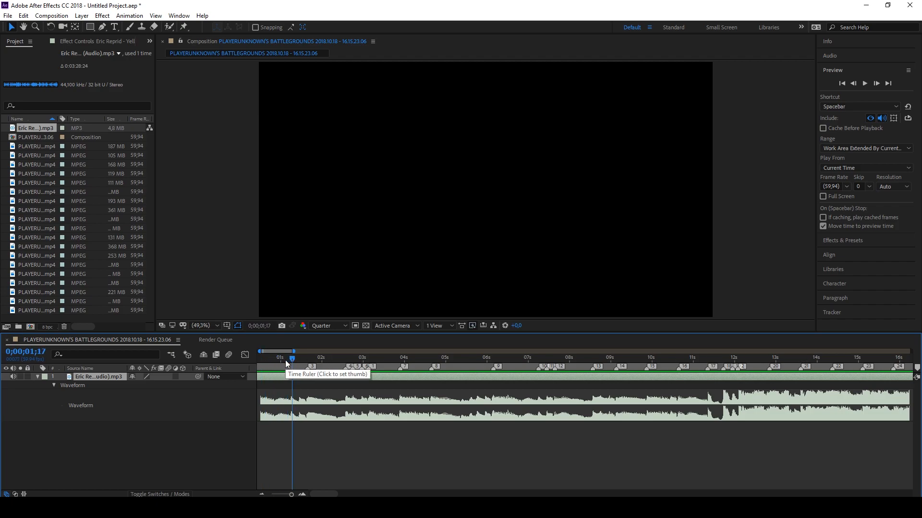
key("space")
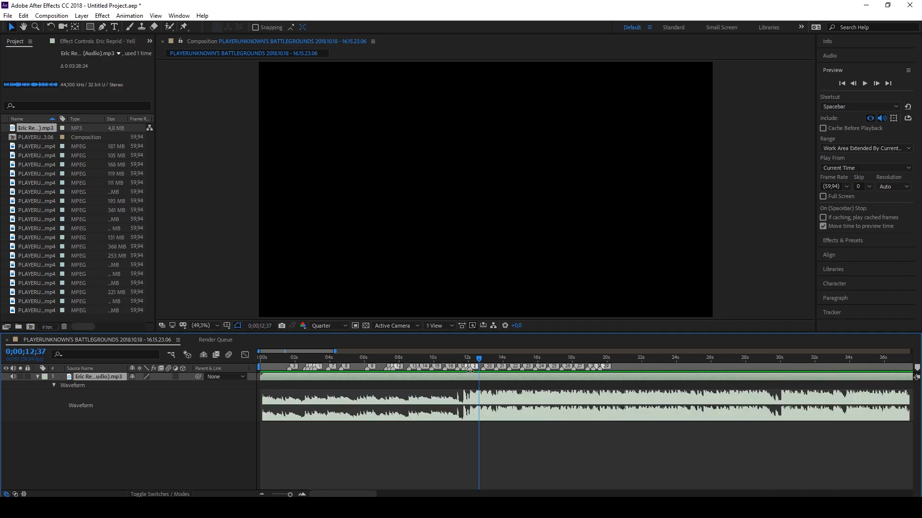
mouse_move(476, 361)
left_mouse_down()
mouse_move(298, 361)
mouse_move(463, 371)
left_mouse_up()
scroll(397, 401, "up", 2)
left_click_drag(530, 360, 306, 362)
scroll(566, 398, "down", 1)
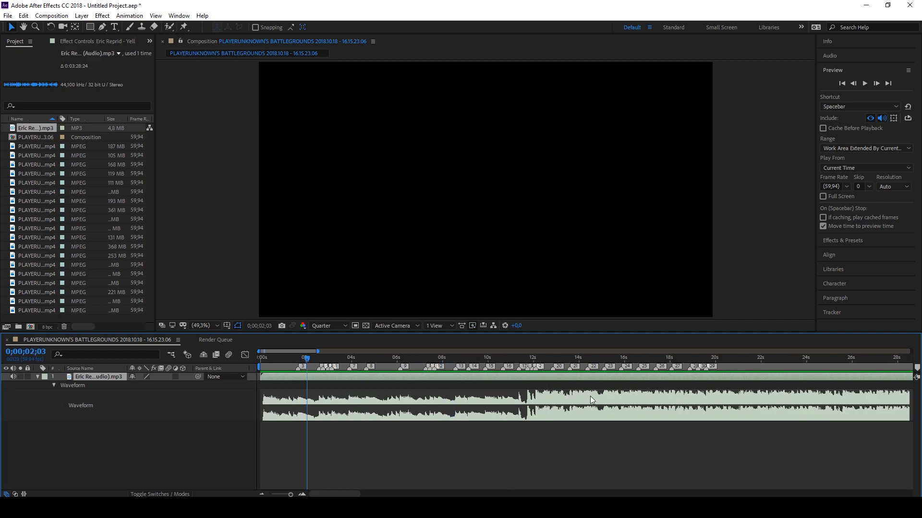
scroll(589, 396, "down", 1)
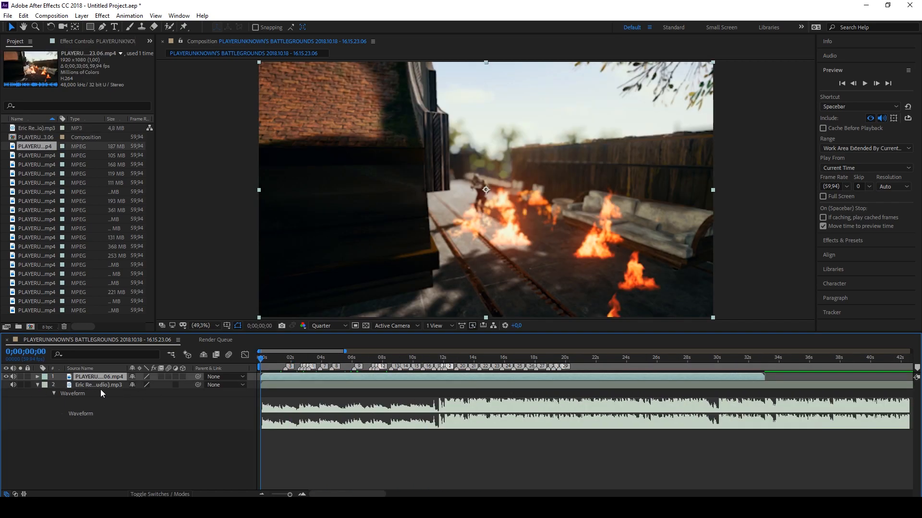
Lock the song's audio layer and collapse its waveform properties
left_click(105, 386)
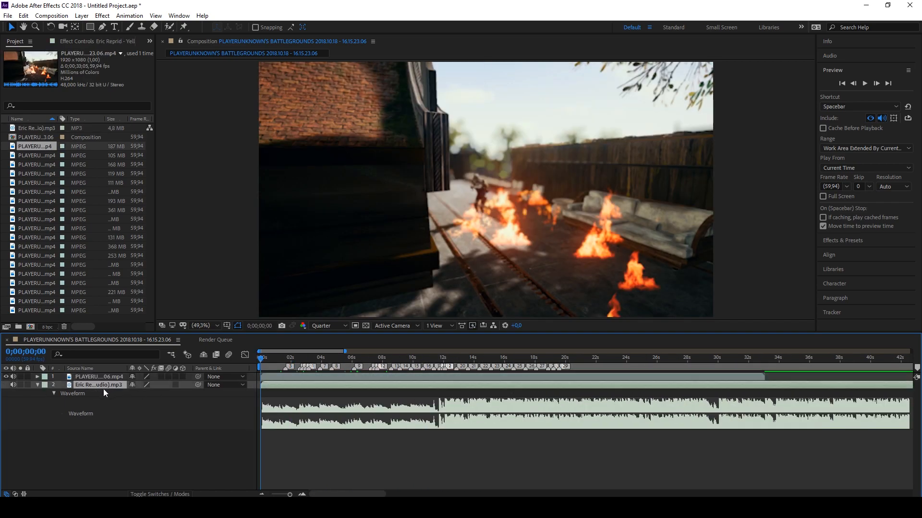
left_click(27, 385)
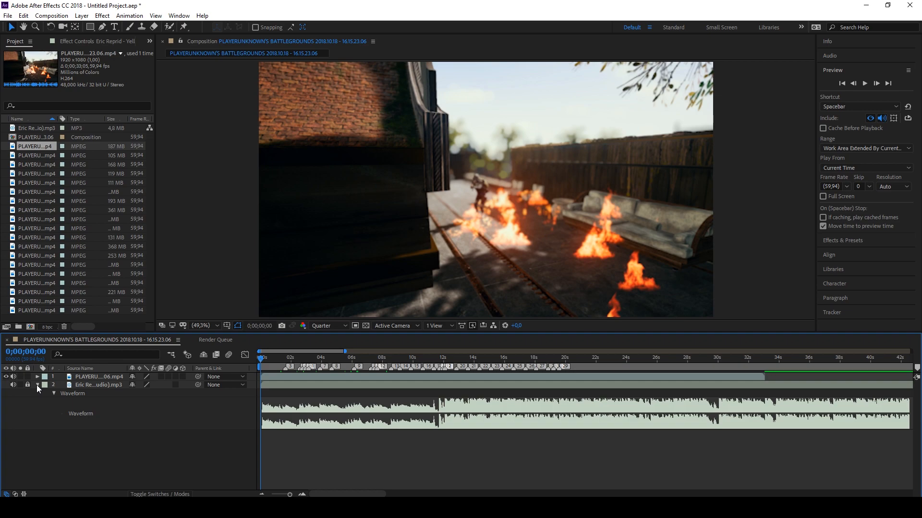
left_click(37, 386)
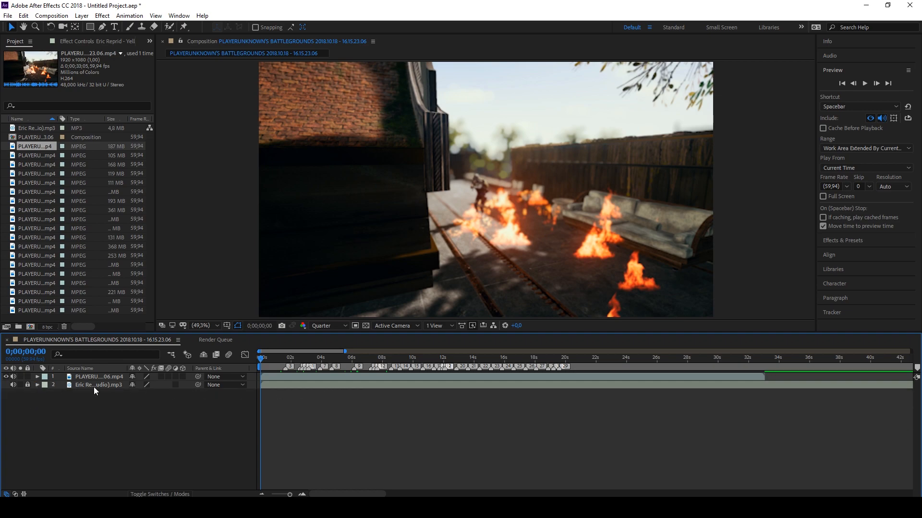
Split the gameplay clip at 0;00;05;27, after looking through its footage, and delete the part before the cut
left_click(272, 380)
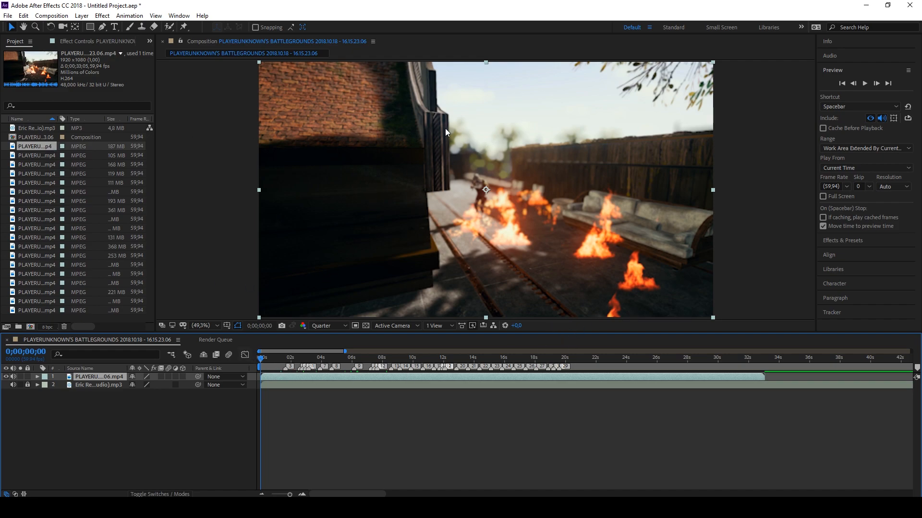
left_click_drag(276, 361, 603, 358)
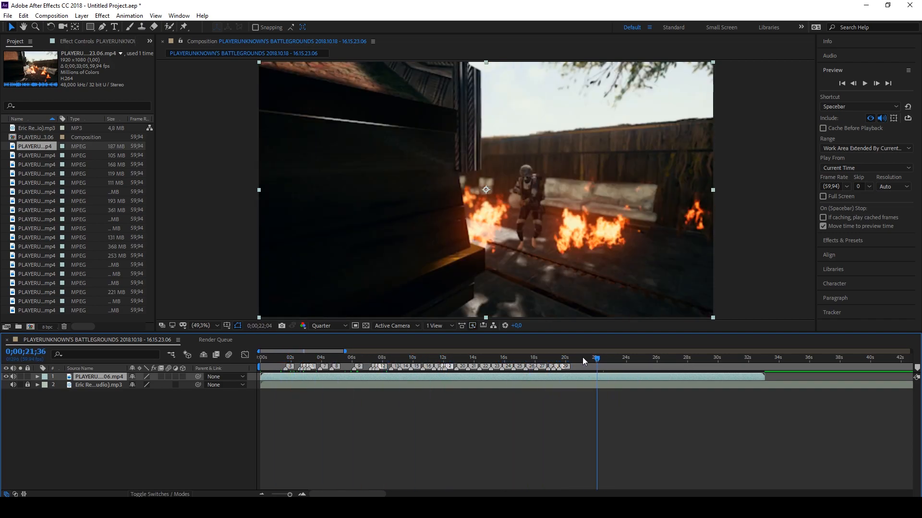
left_click(545, 358)
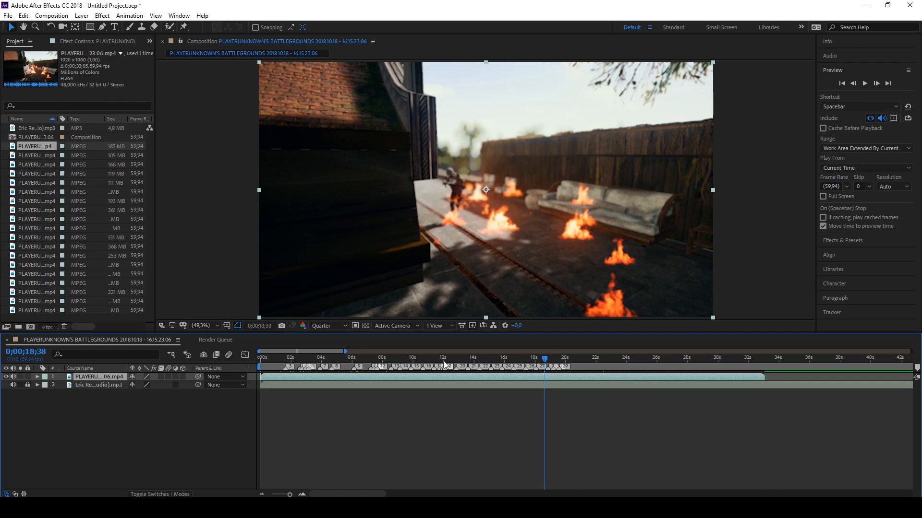
mouse_move(408, 359)
left_mouse_down()
mouse_move(374, 358)
mouse_move(402, 356)
left_mouse_up()
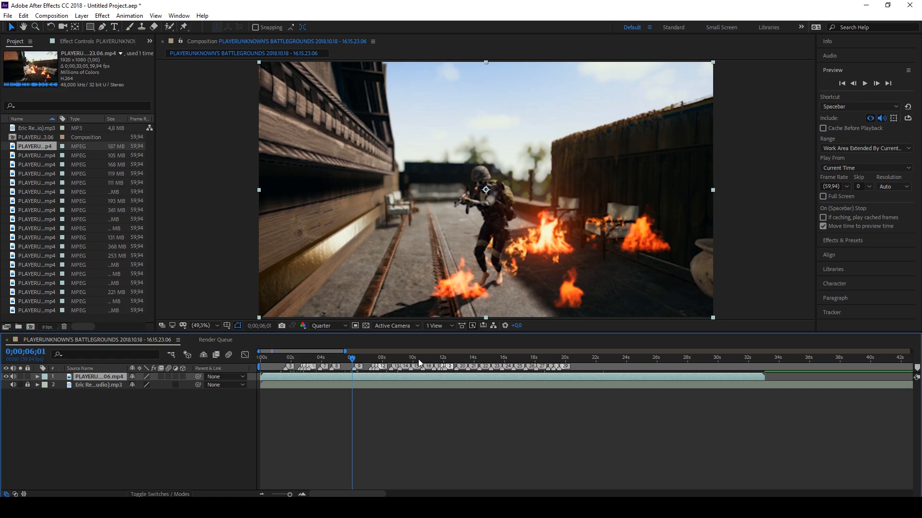
left_click(343, 358)
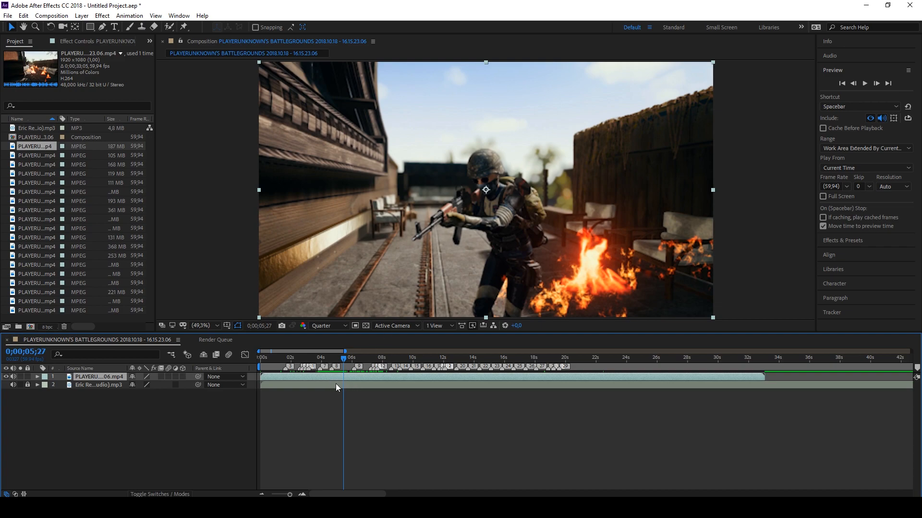
key("ctrl+shift+d")
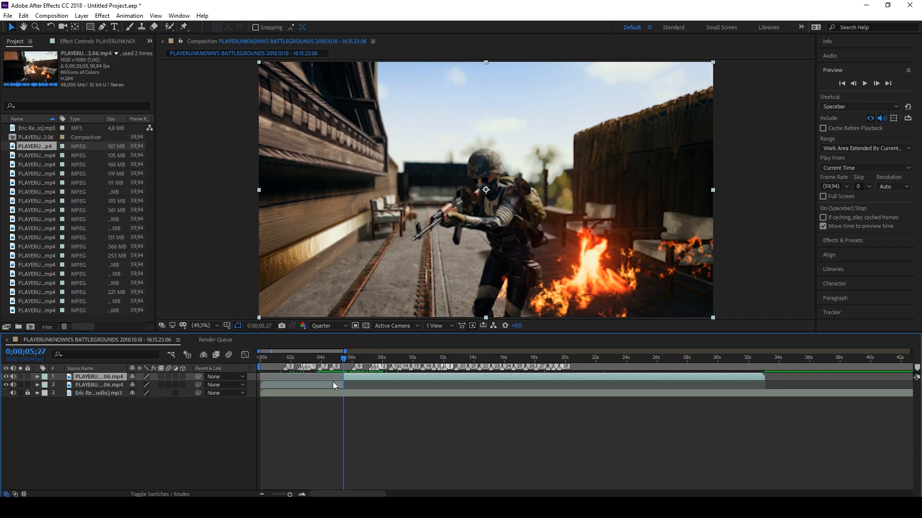
left_click(319, 385)
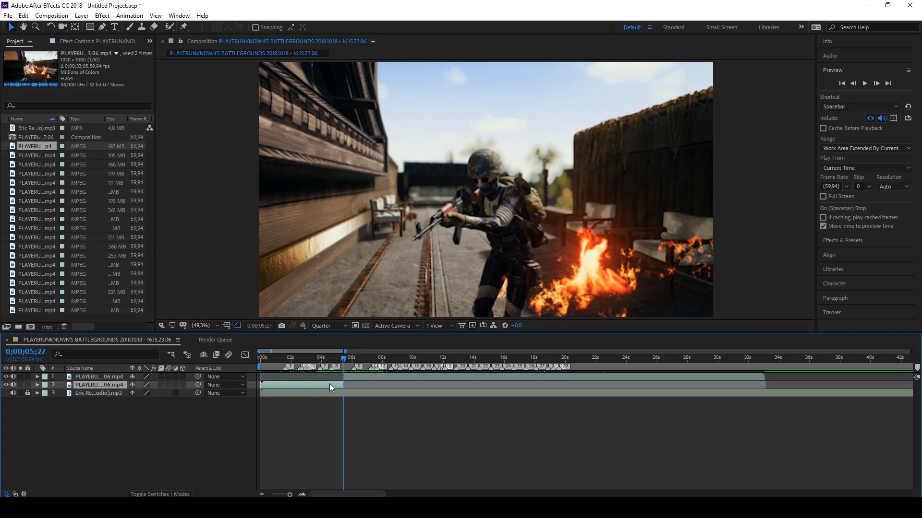
key("Delete")
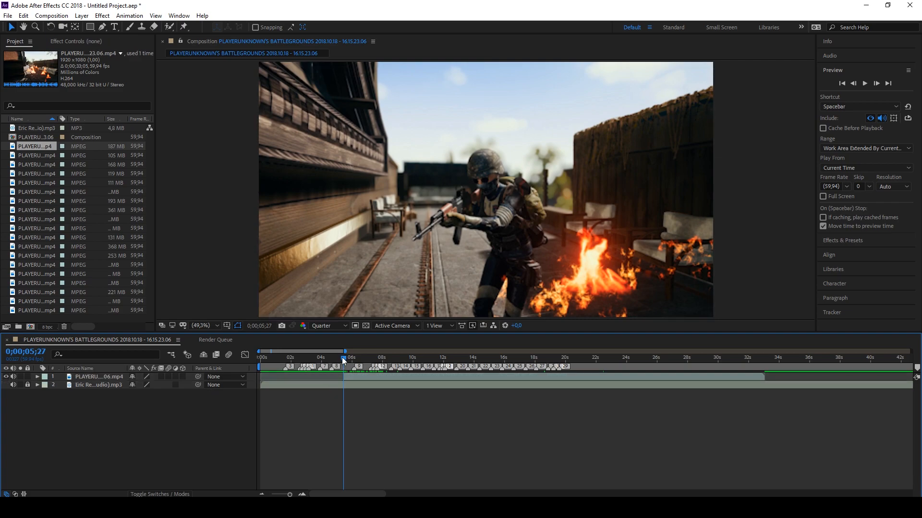
Split the remaining gameplay clip again at about 0;00;08;00
mouse_move(343, 358)
left_mouse_down()
mouse_move(380, 362)
mouse_move(344, 362)
left_mouse_up()
left_click(381, 378)
key("ctrl+shift+d")
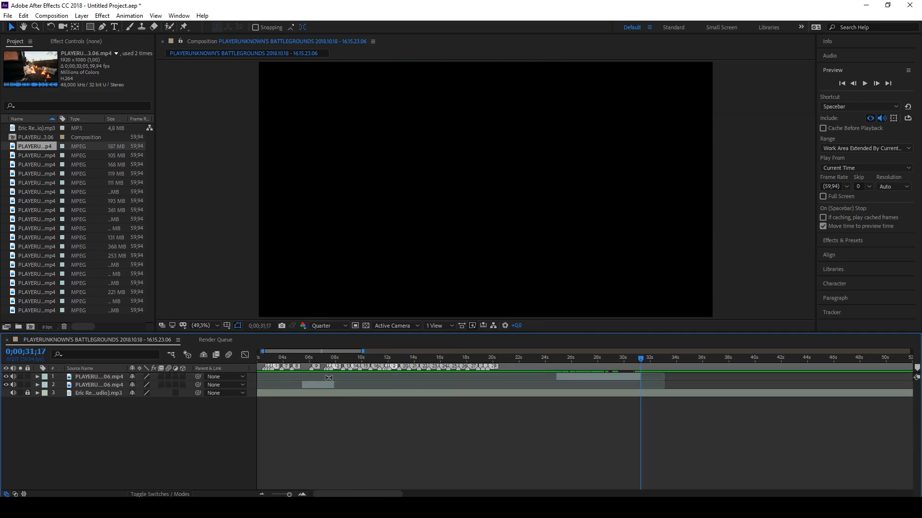
Place the later gameplay segment directly after the first one and shift both to start at about 0;00;02;00
left_click_drag(356, 358, 575, 356)
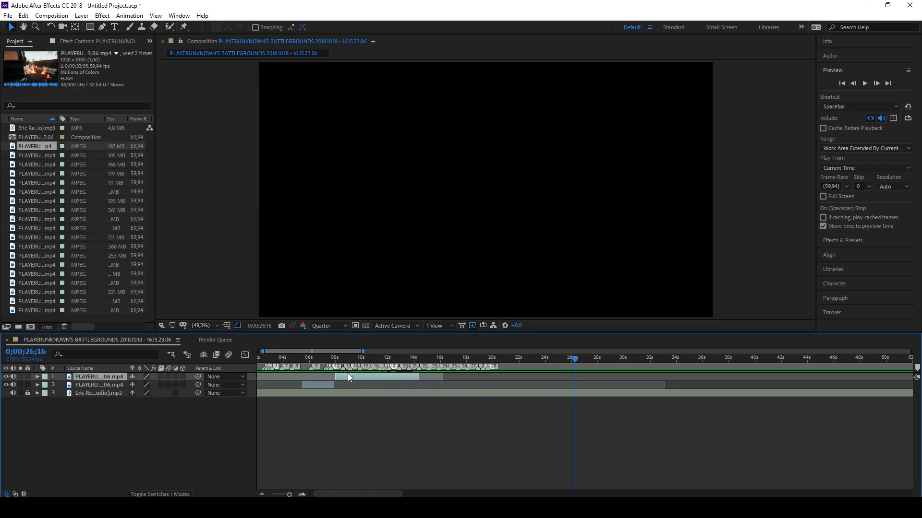
left_click(347, 373)
left_click(281, 360)
left_click(278, 360)
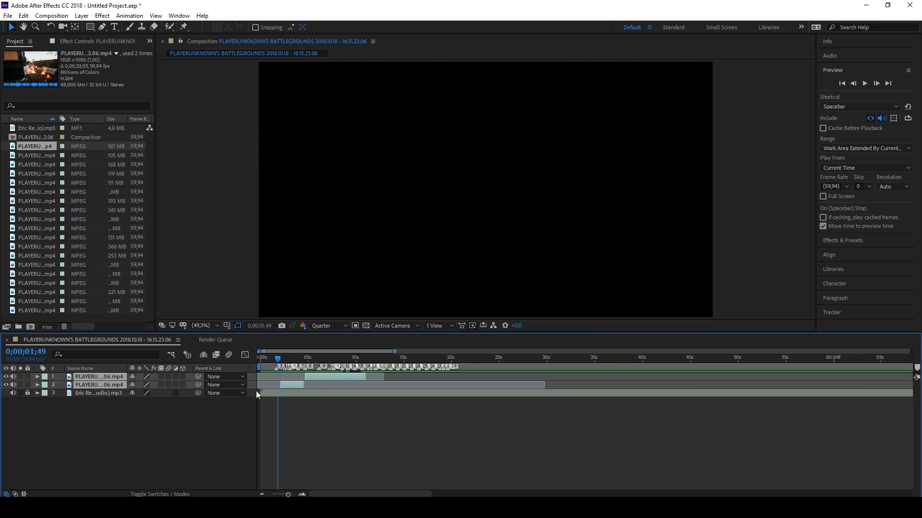
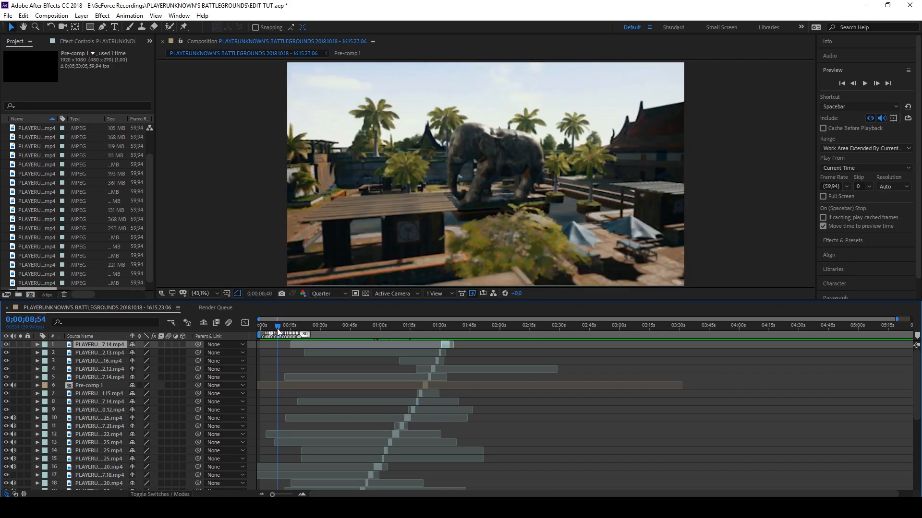
Review the assembled montage from 0;00;18;46 past 0;00;59;55, looking over the staggered gameplay layers
left_click_drag(278, 330, 298, 336)
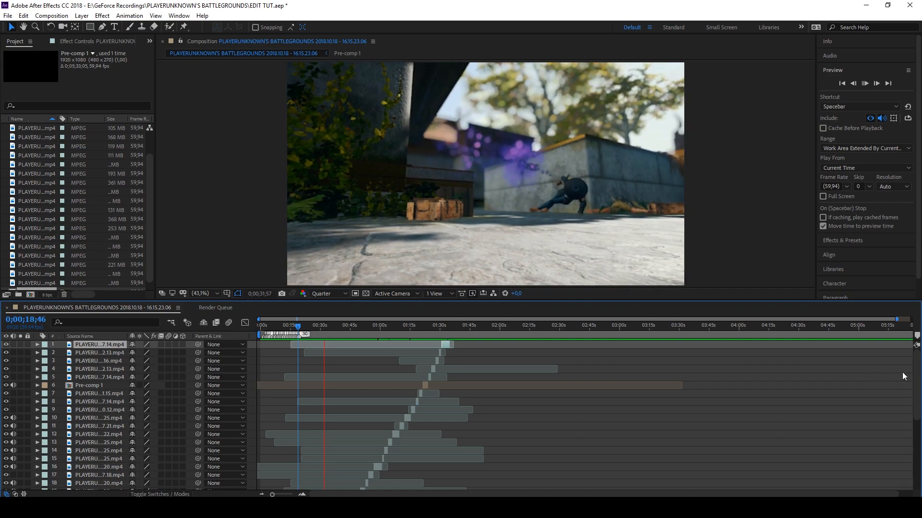
scroll(881, 480, "down", 6)
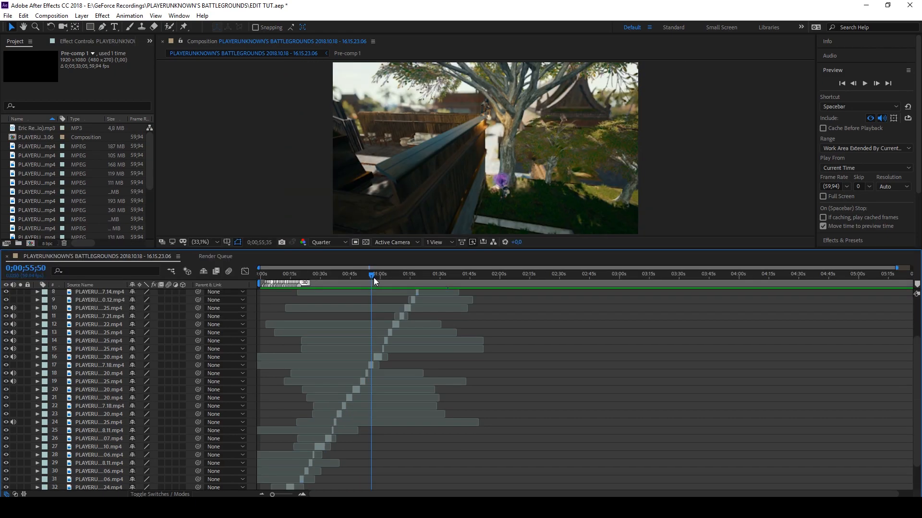
mouse_move(374, 278)
left_mouse_down()
mouse_move(358, 279)
mouse_move(381, 287)
left_mouse_up()
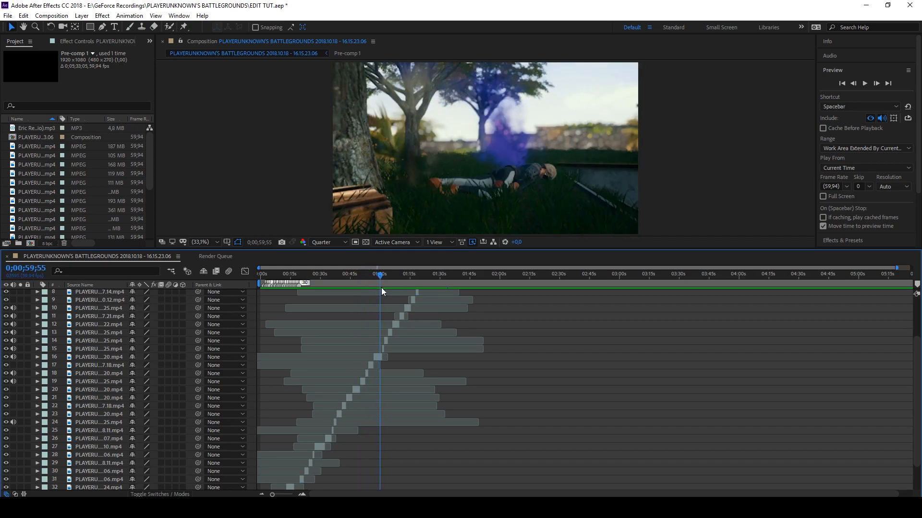
left_click_drag(918, 368, 915, 319)
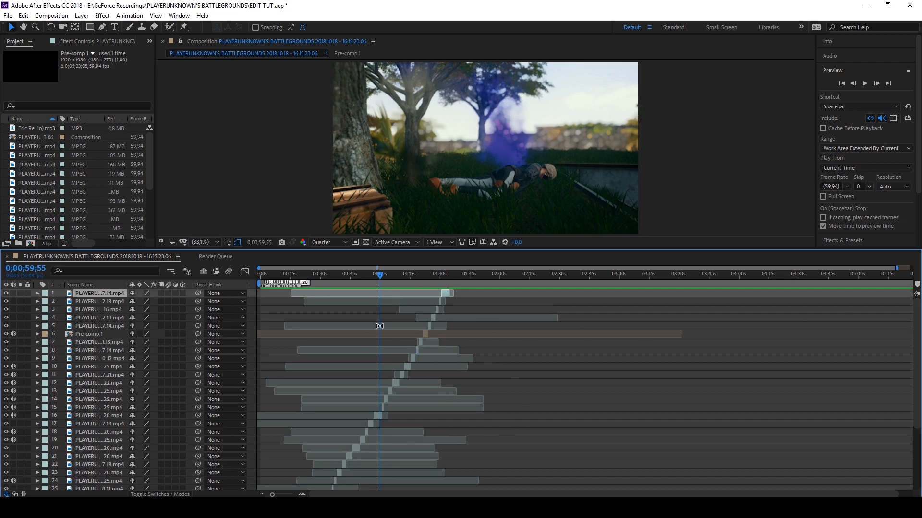
left_click_drag(379, 277, 401, 275)
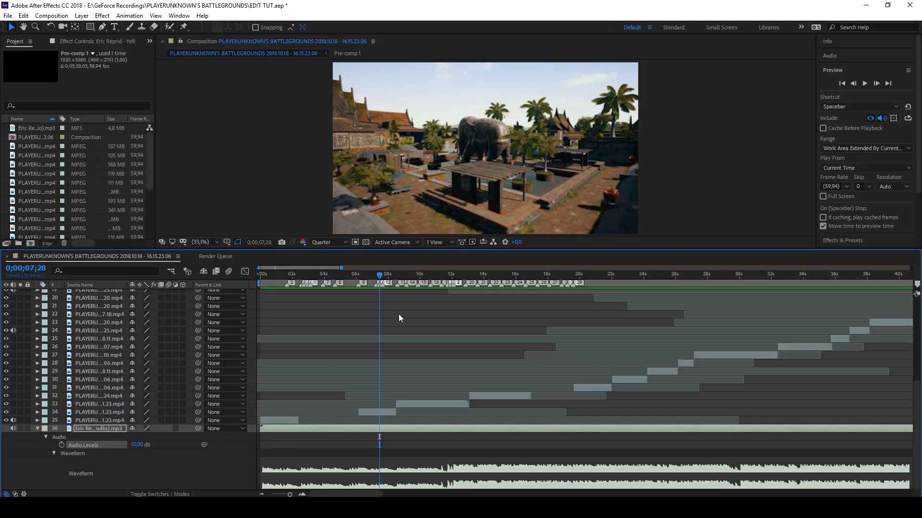
Play the elephant statue shot from about 0;00;07;00 against the beat markers and return the playhead to 0;00;02;53
mouse_move(375, 278)
left_mouse_down()
mouse_move(352, 285)
mouse_move(290, 275)
mouse_move(370, 275)
left_mouse_up()
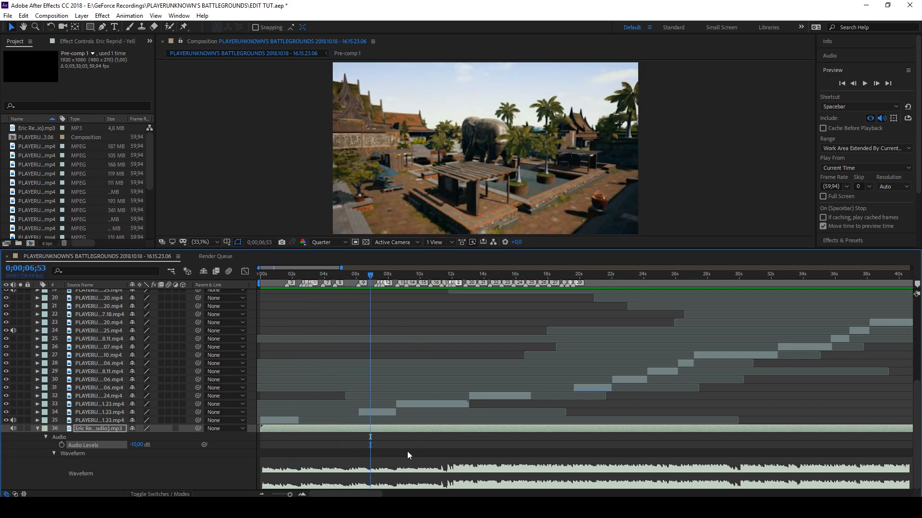
key("space")
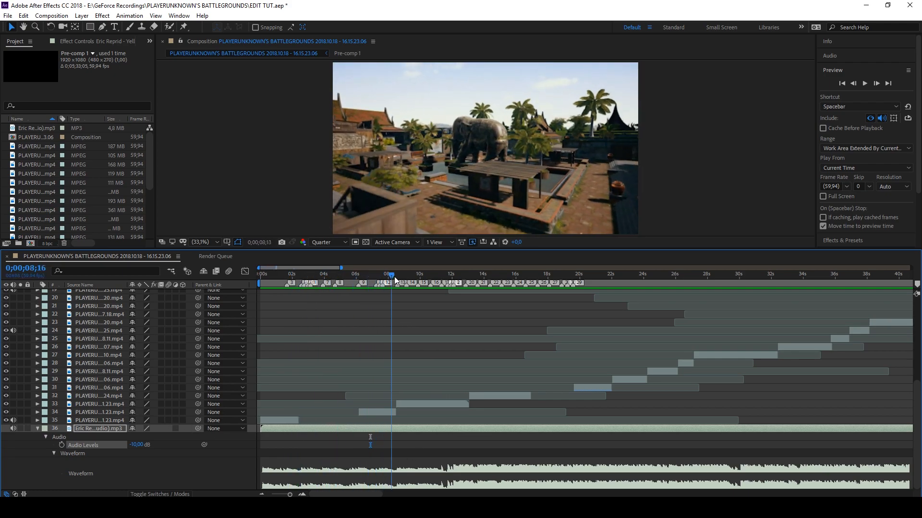
left_click(374, 272)
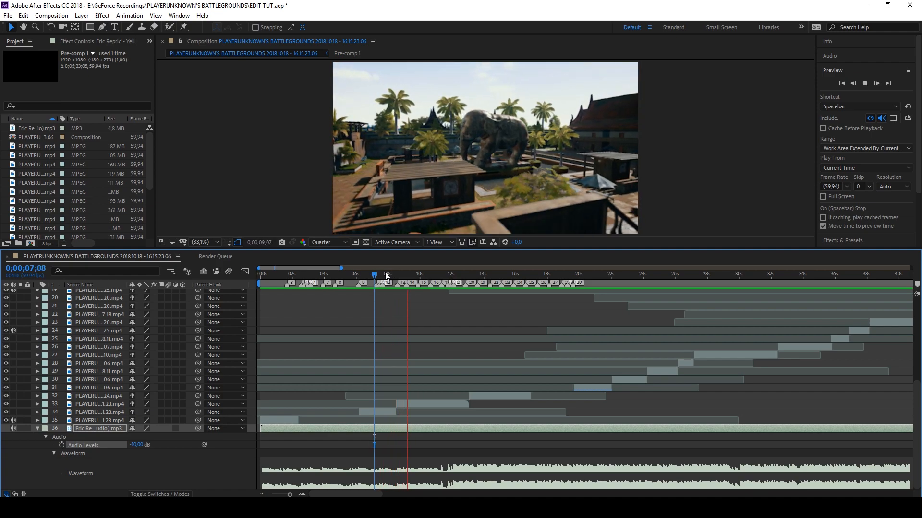
left_click_drag(373, 273, 306, 290)
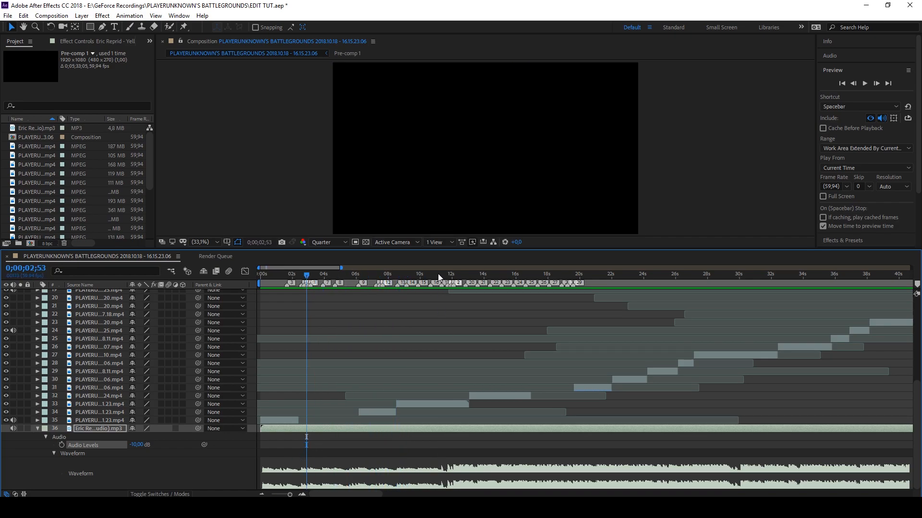
Play the montage through the song's drop and check marker 2 up close with the playhead at 0;00;12;06
left_click_drag(438, 273, 433, 275)
key("space")
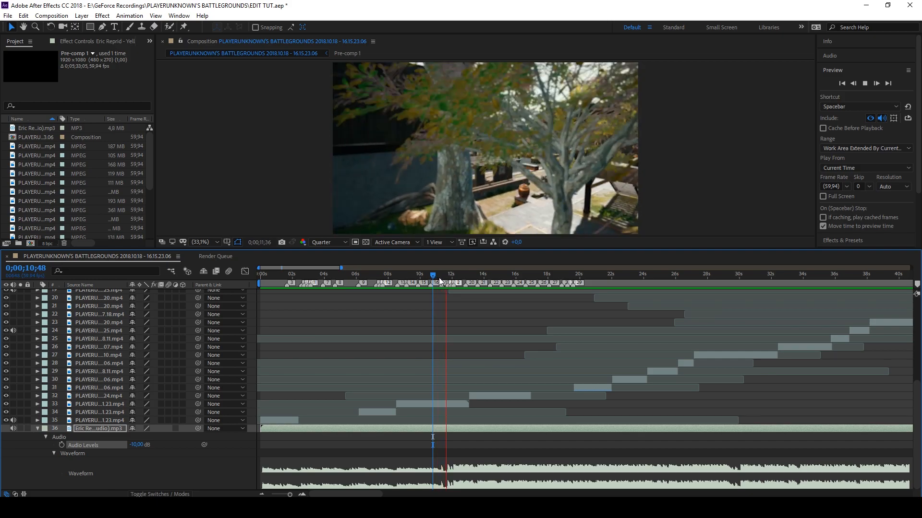
left_click(423, 276)
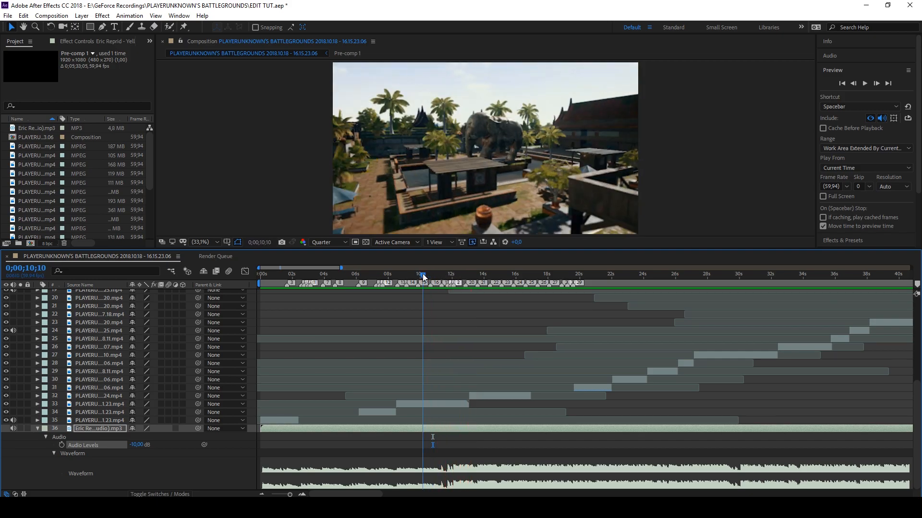
mouse_move(426, 279)
left_mouse_down()
mouse_move(262, 276)
mouse_move(474, 281)
mouse_move(377, 278)
mouse_move(428, 277)
left_mouse_up()
scroll(458, 416, "up", 2)
key("space")
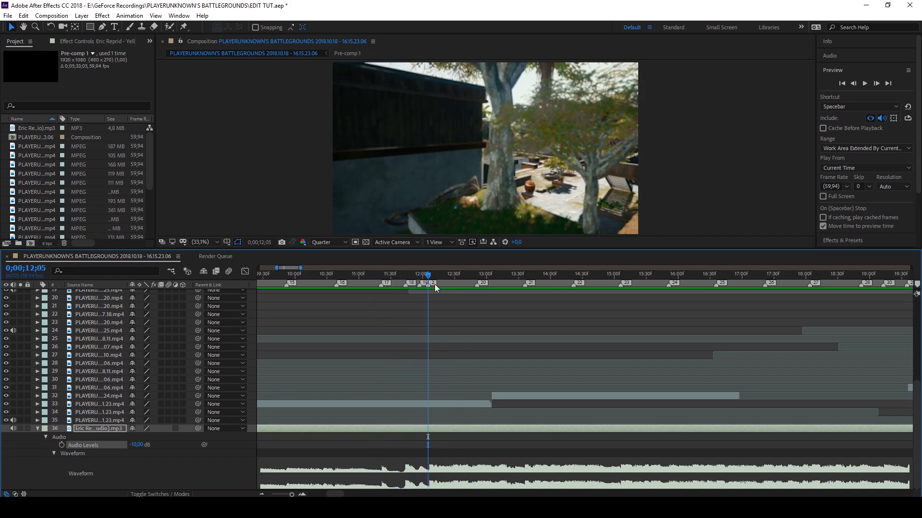
scroll(431, 292, "up", 2)
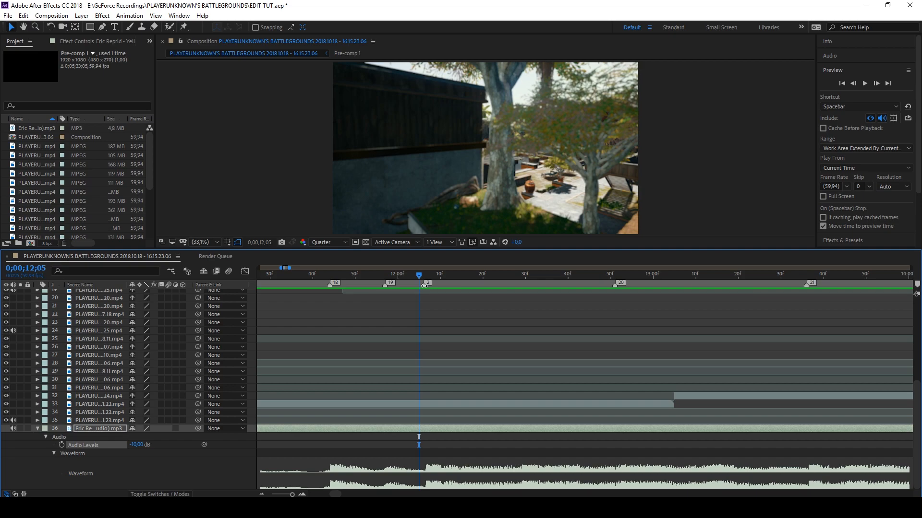
mouse_move(424, 276)
left_mouse_down()
mouse_move(416, 275)
mouse_move(429, 278)
left_mouse_up()
key("Page_Up")
scroll(399, 313, "down", 4)
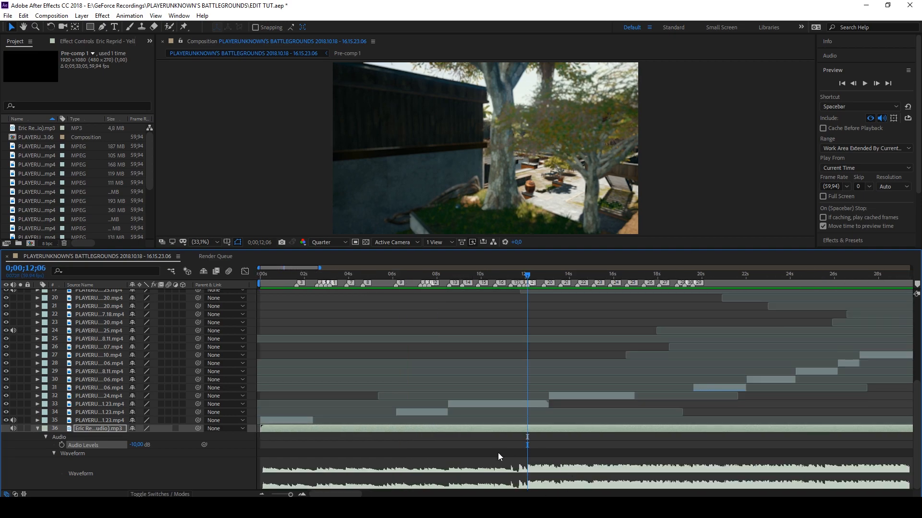
Place the playhead at marker 3 near the song's opening, at 0;00;01;39, for a closer look
left_click_drag(307, 274, 288, 278)
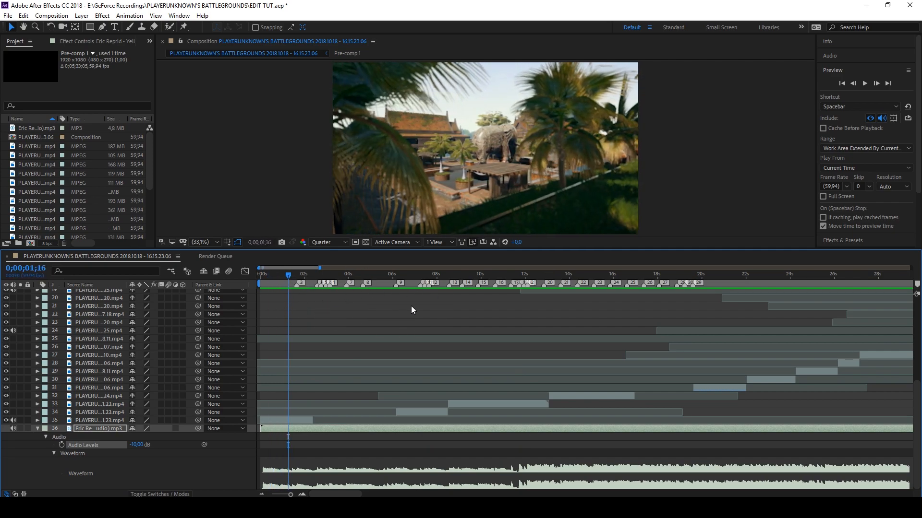
left_click(295, 274)
scroll(278, 333, "up", 2)
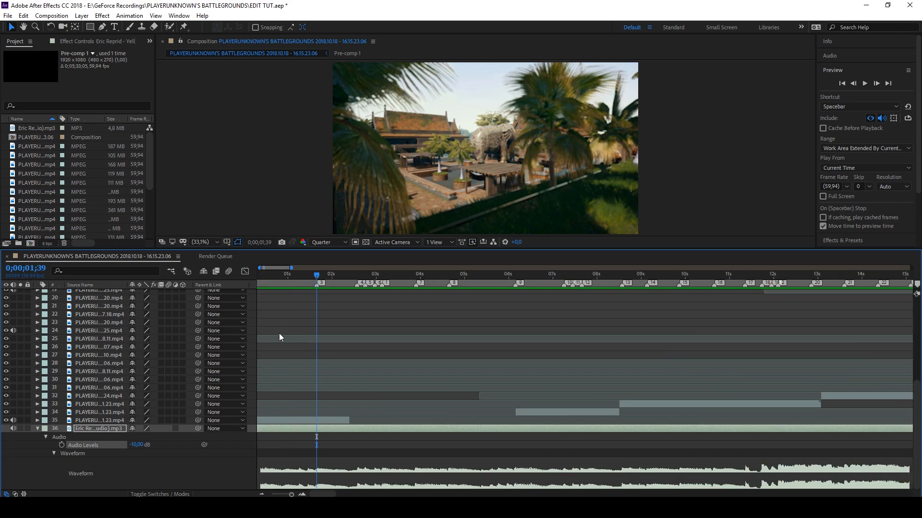
Play the montage's opening into marker 3, return the playhead to 0;00;01;39, and save the project
left_click(311, 403)
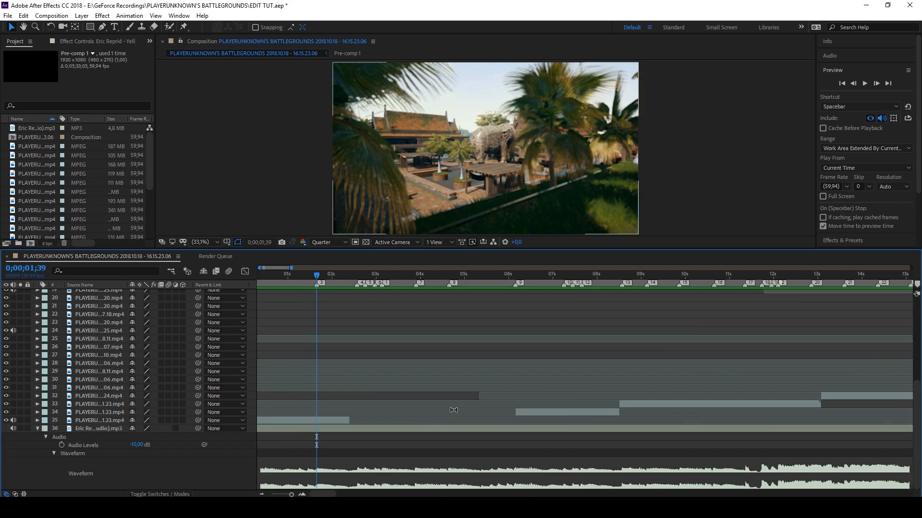
scroll(378, 411, "down", 2)
scroll(287, 409, "up", 2)
key("Home")
key("space")
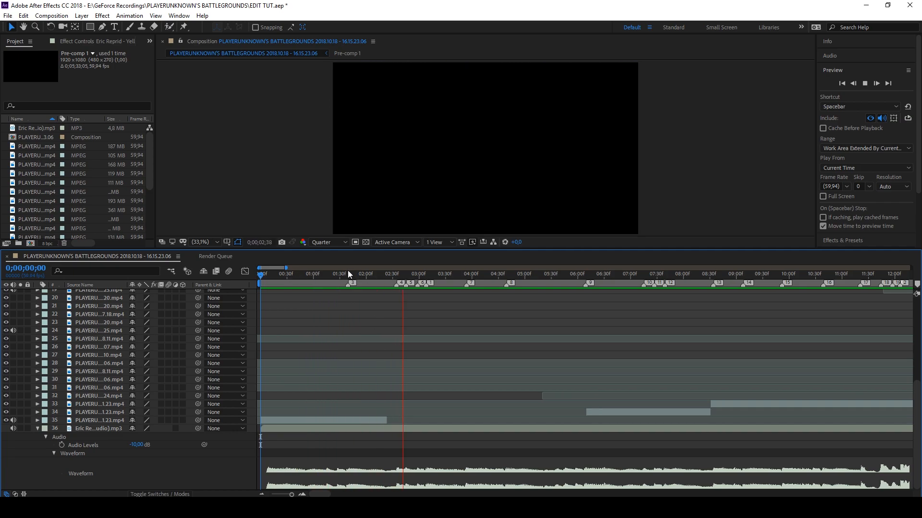
left_click(314, 274)
key("space")
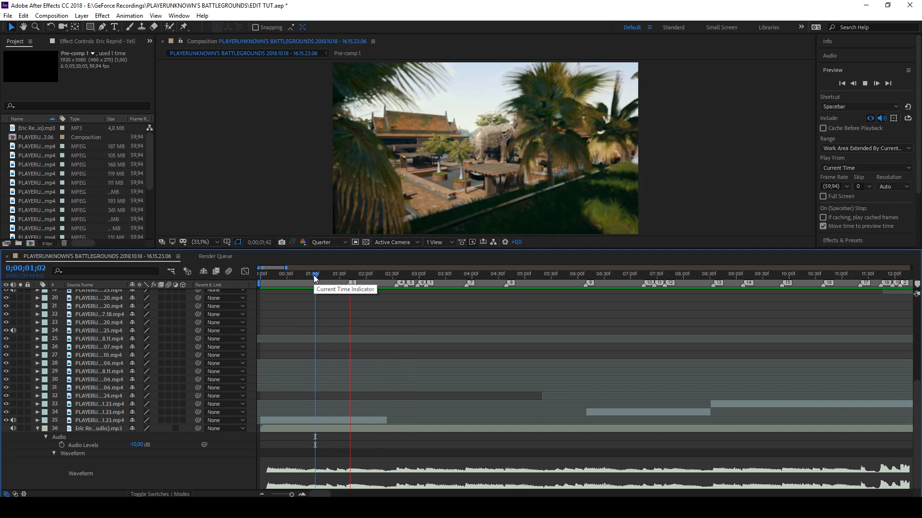
key("ctrl+s")
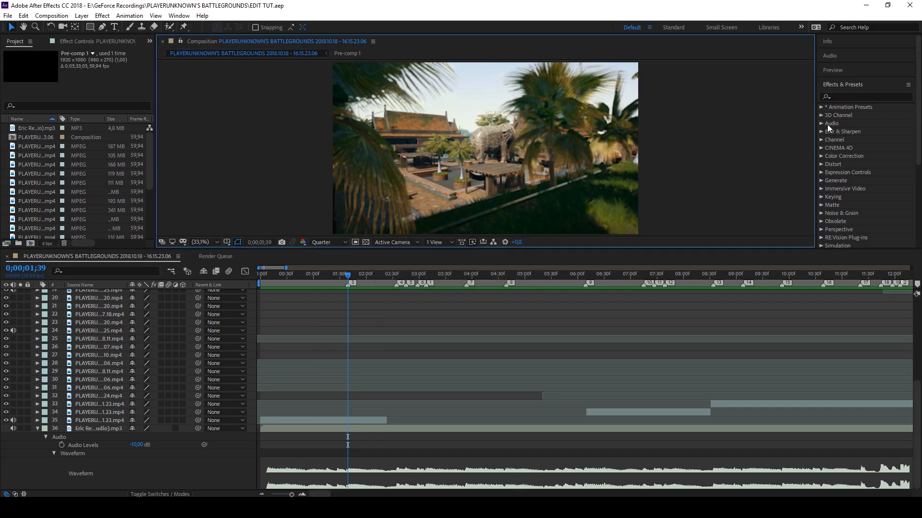
Find the Twixtor effect by searching for "twix" and apply it to the opening clip on layer 35
left_click(841, 97)
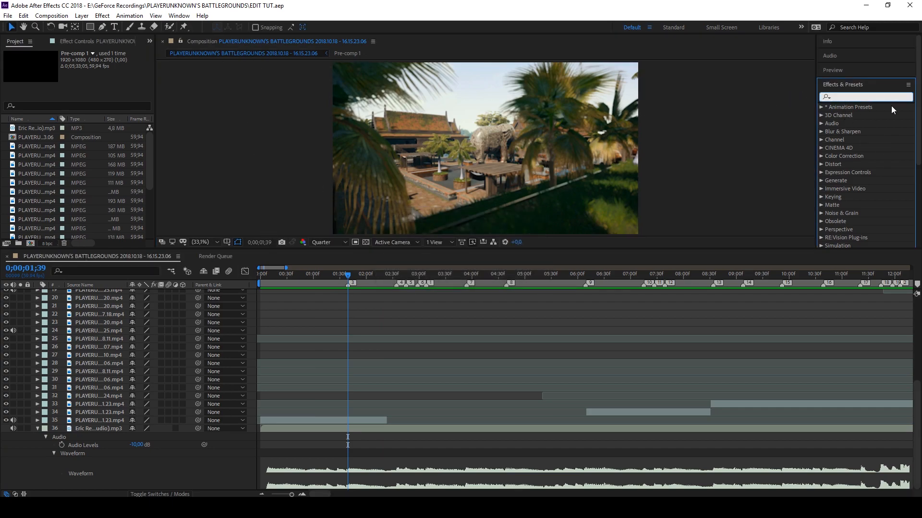
type("twitch")
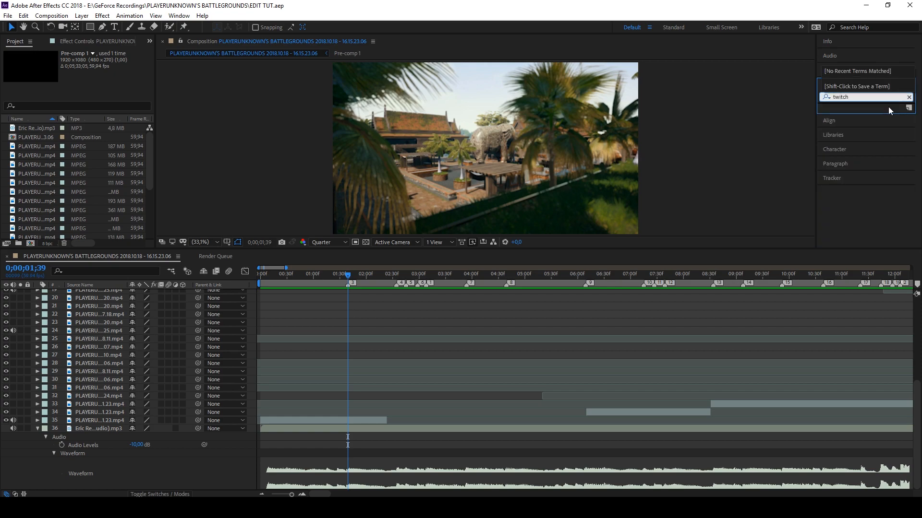
key("BackSpace")
key("BackSpace")
key("BackSpace")
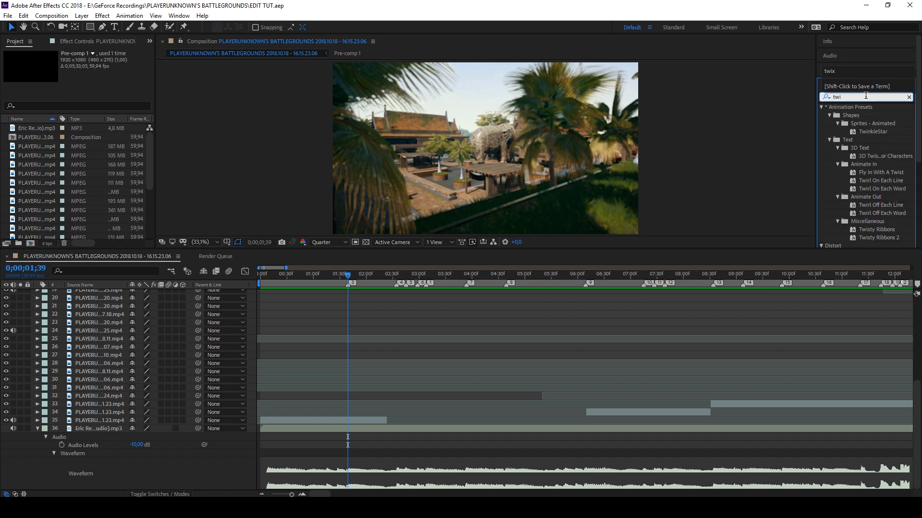
type("x")
left_click(847, 116)
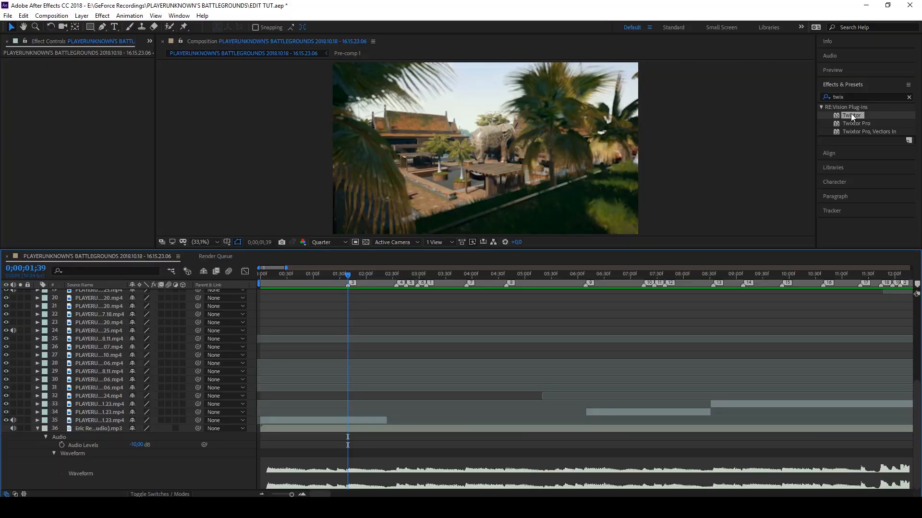
left_click_drag(851, 115, 327, 421)
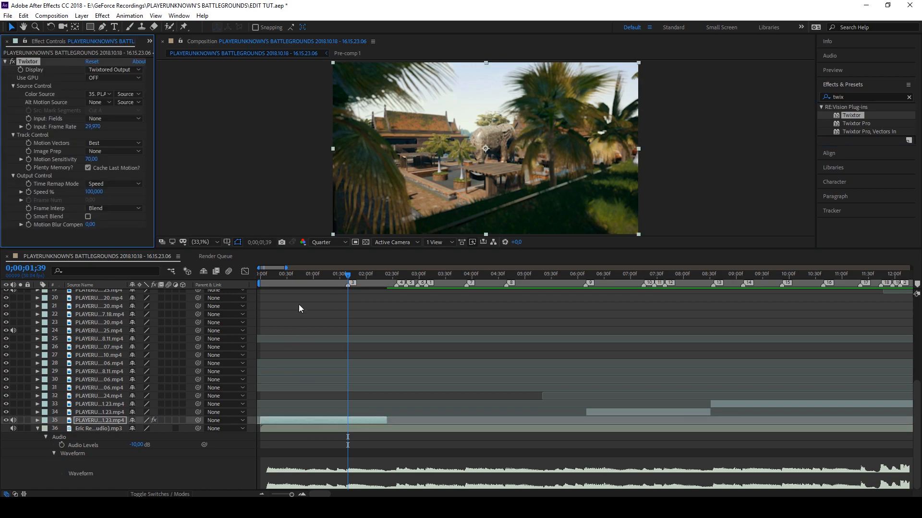
Set Twixtor's input frame rate on the opening clip to 59.94
left_click_drag(303, 277, 269, 277)
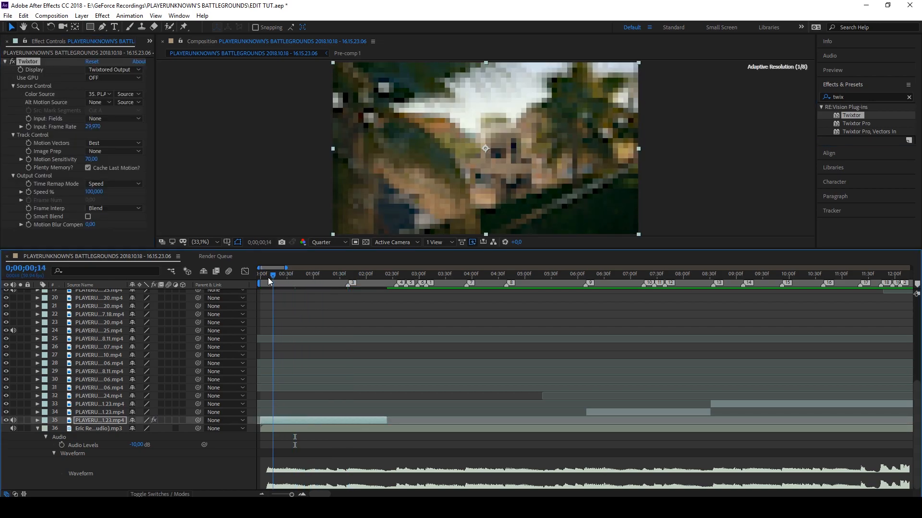
left_click(290, 422)
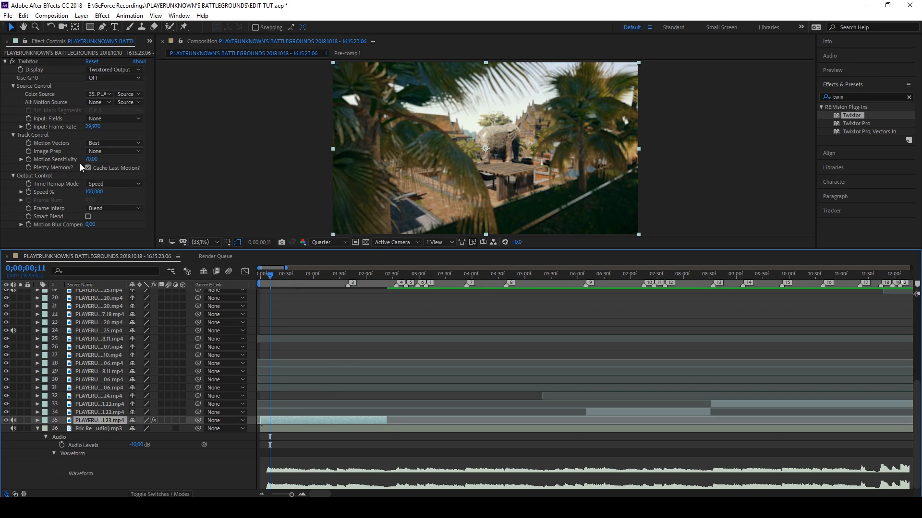
left_click(100, 125)
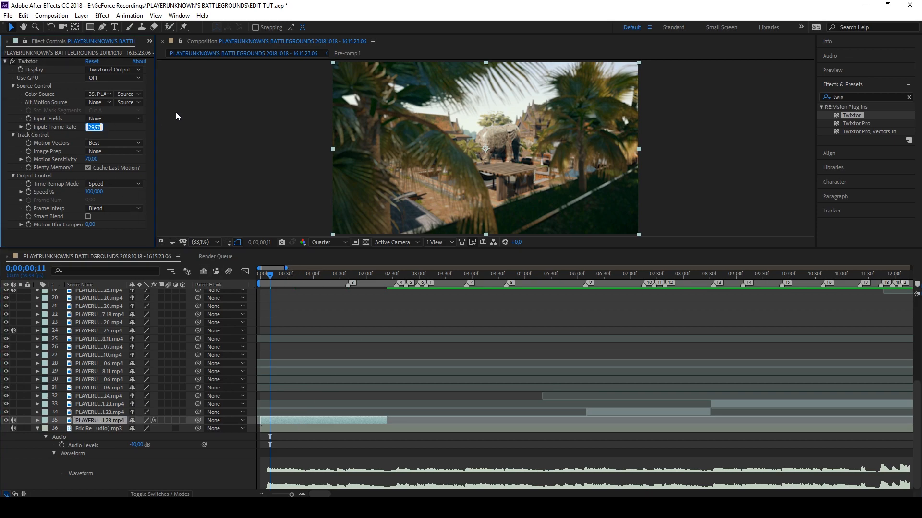
type("59")
left_click(288, 421)
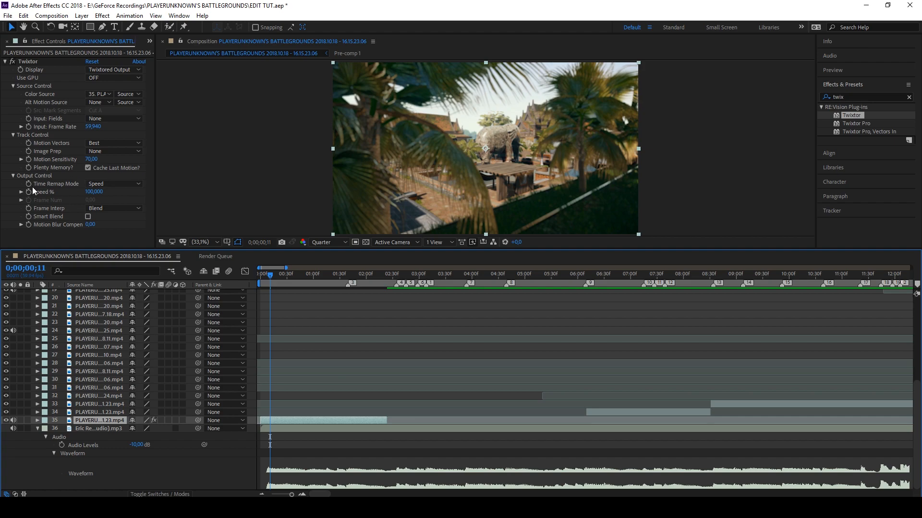
Keyframe Twixtor's Speed % at 100 at 0;00;00;00 and 0;00;01;15 on the opening clip
left_click_drag(272, 275, 197, 274)
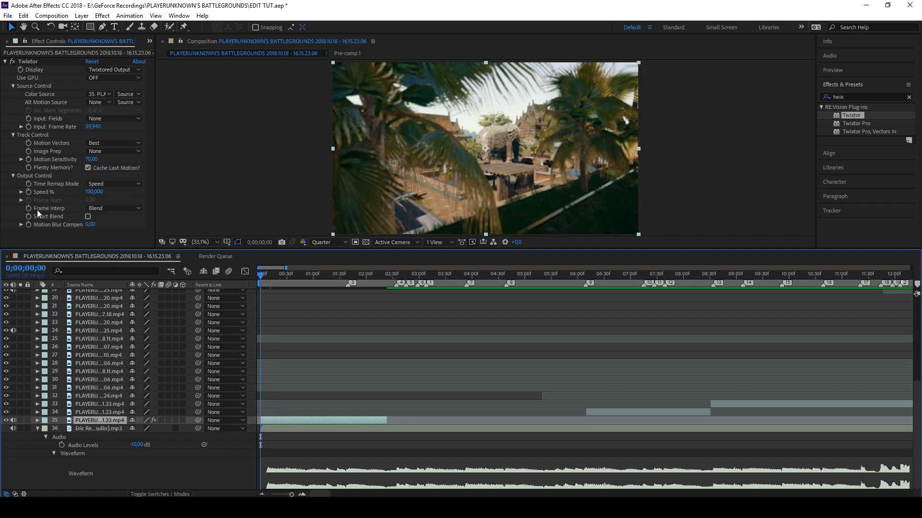
left_click(29, 192)
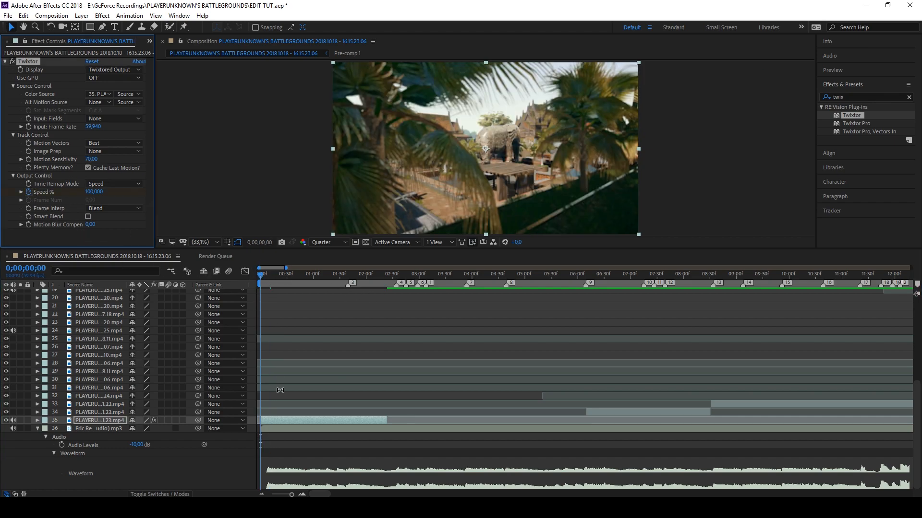
key("u")
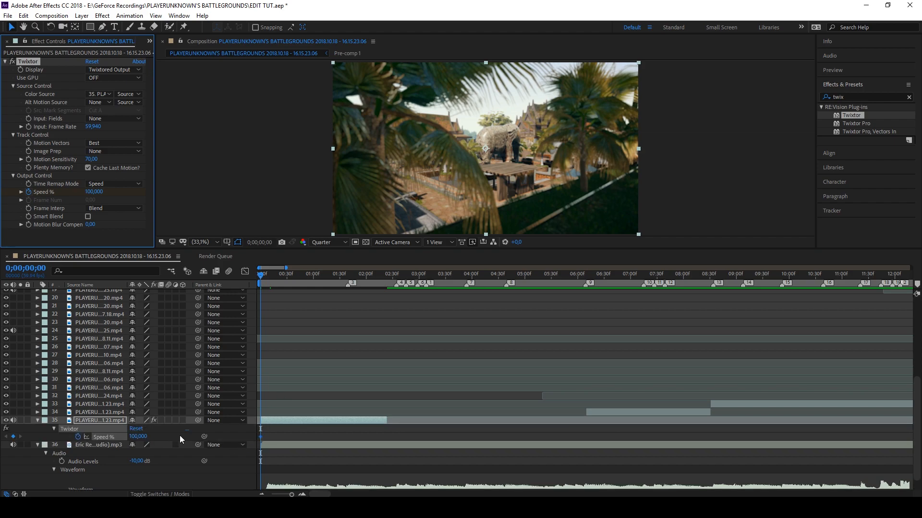
key("space")
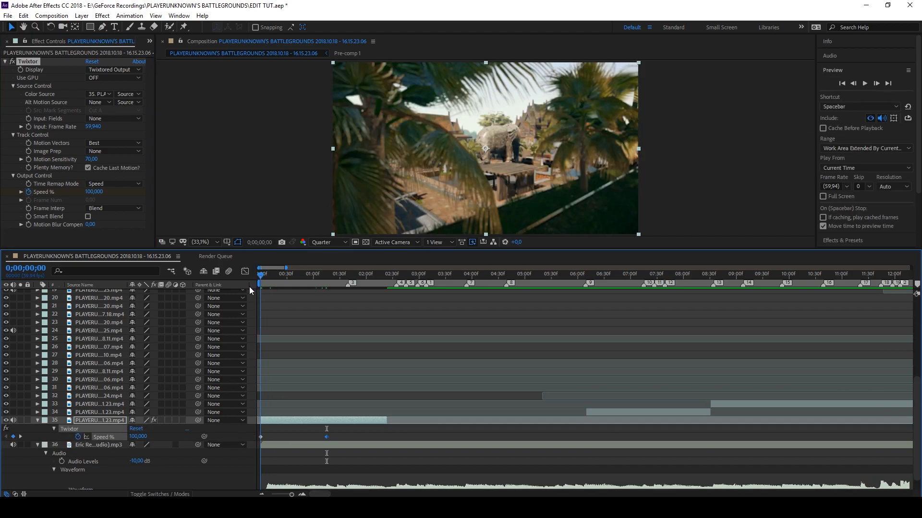
left_click_drag(255, 287, 330, 287)
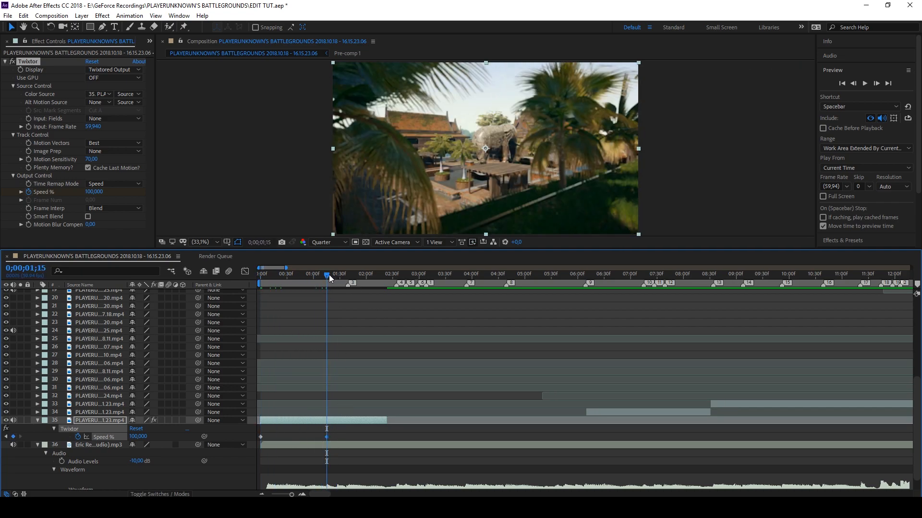
Add a Twixtor Speed % keyframe of 300 at marker 3, 0;00;01;39
left_click_drag(330, 274, 348, 276)
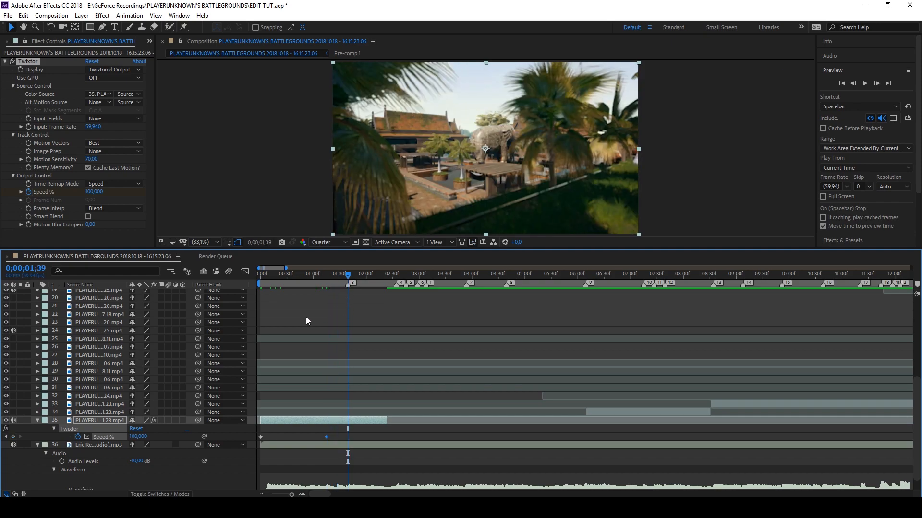
key("ctrl+v")
scroll(309, 447, "up", 1)
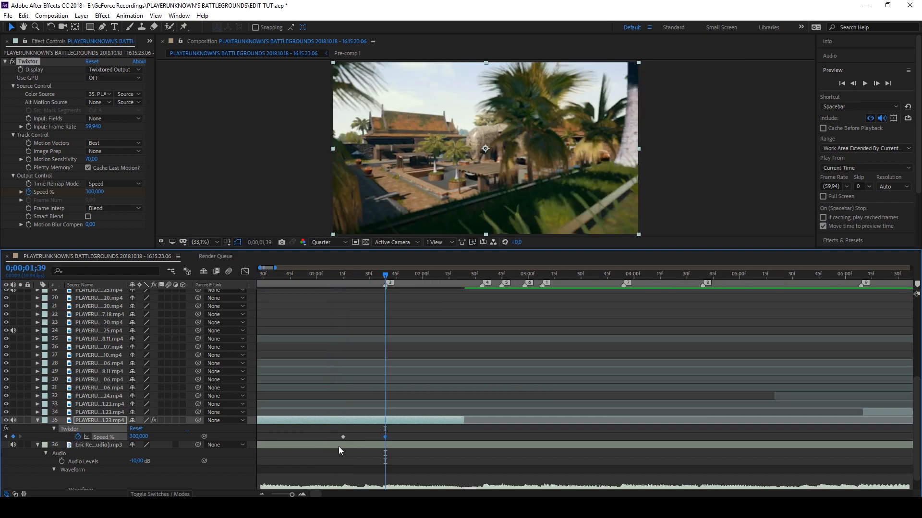
Apply Easy Ease to the Speed % keyframes at 0;00;01;15 and 0;00;01;39
left_click(387, 439)
left_click_drag(323, 431, 400, 439)
right_click(386, 437)
mouse_move(461, 434)
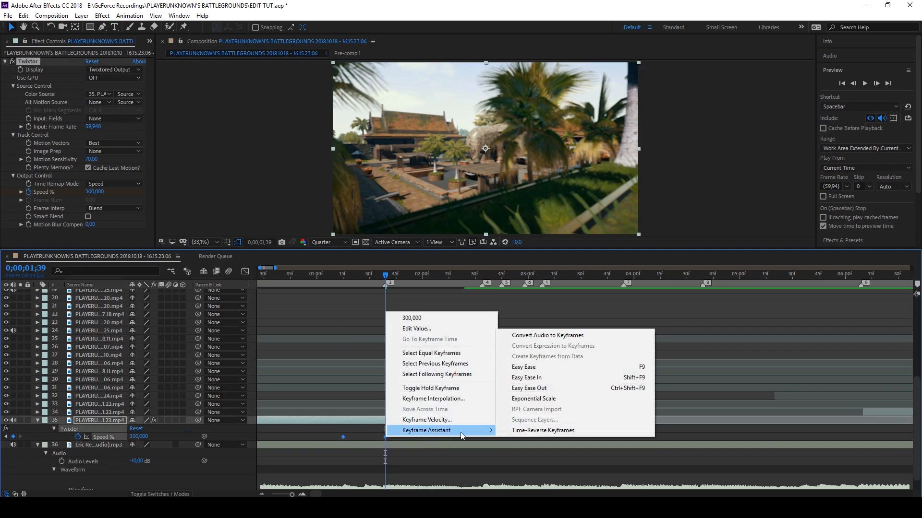
left_click(523, 367)
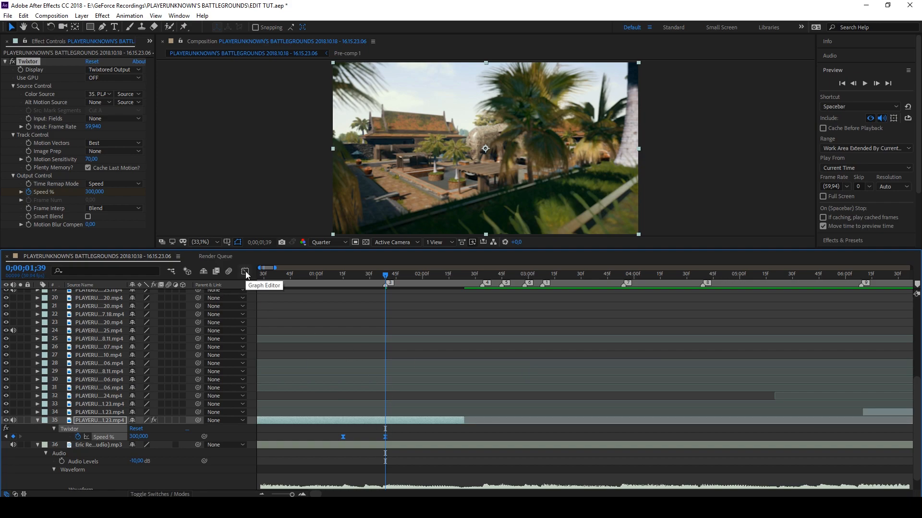
Reshape the Speed % graph so the ramp stays slow and rises almost vertically into the marker 3 keyframe
left_click(245, 272)
scroll(308, 411, "up", 8)
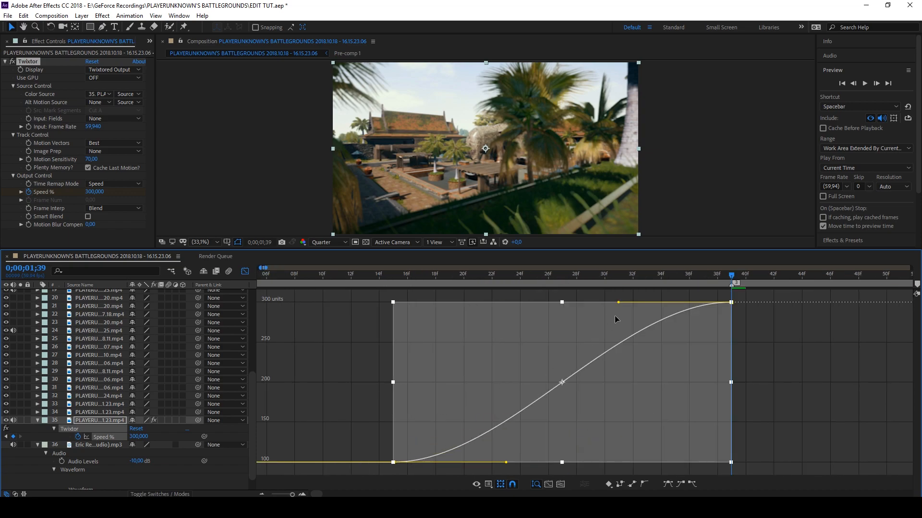
left_click(796, 320)
left_click(731, 302)
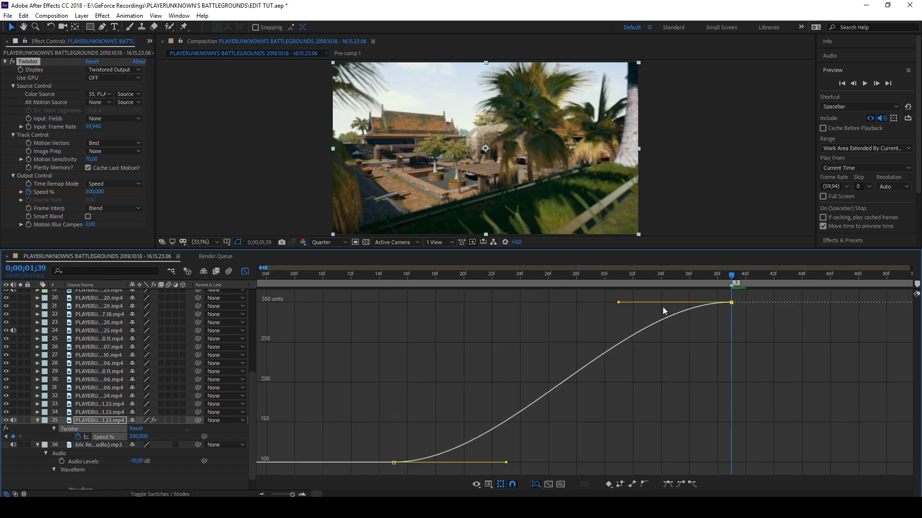
left_click_drag(619, 304, 730, 449)
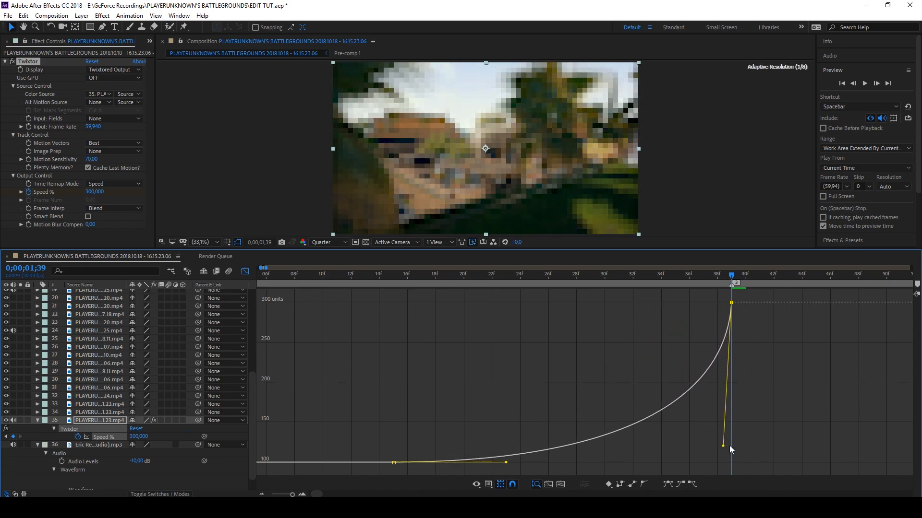
left_click(245, 271)
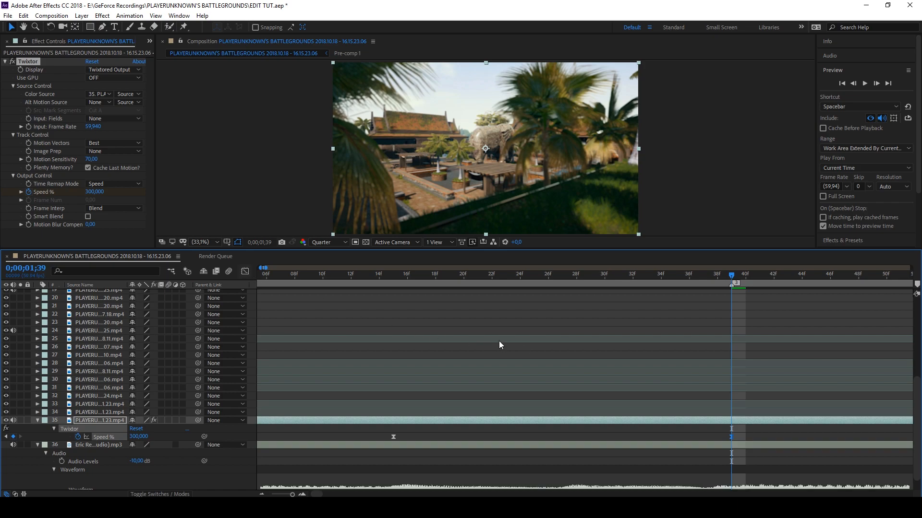
Play the speed ramp into marker 3 from 0;00;01;03
key("minus")
left_click(427, 276)
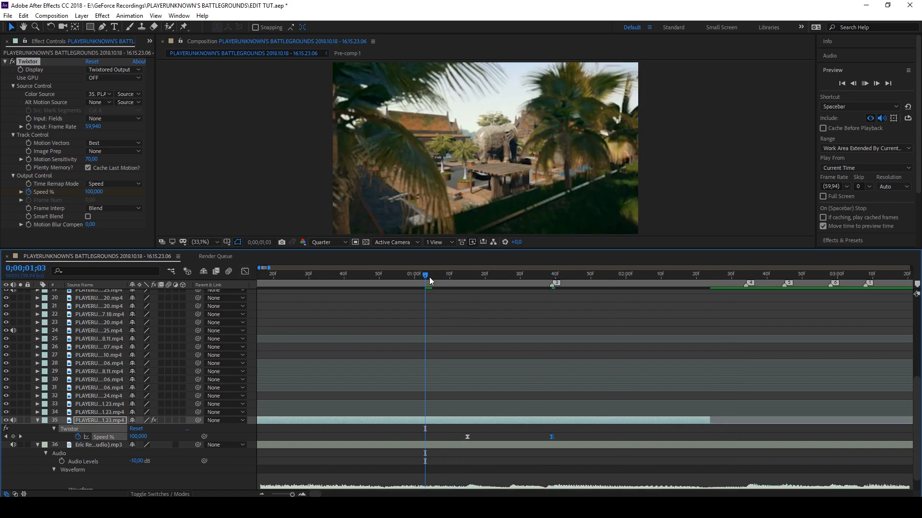
key("space")
left_click(427, 282)
key("space")
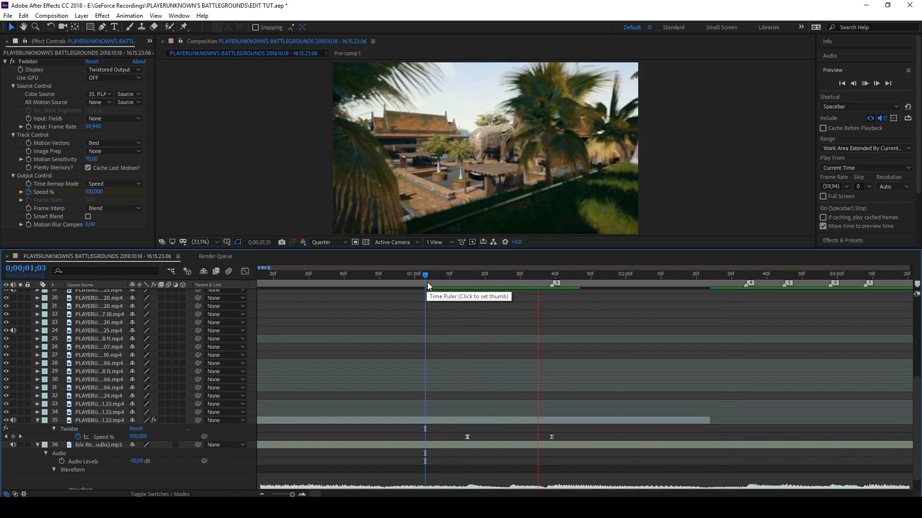
Set the Speed % keyframe at marker 3 to 500 and pull its graph handle down for a steeper ramp
left_click(498, 280)
left_click_drag(498, 280, 549, 284)
left_click(552, 437)
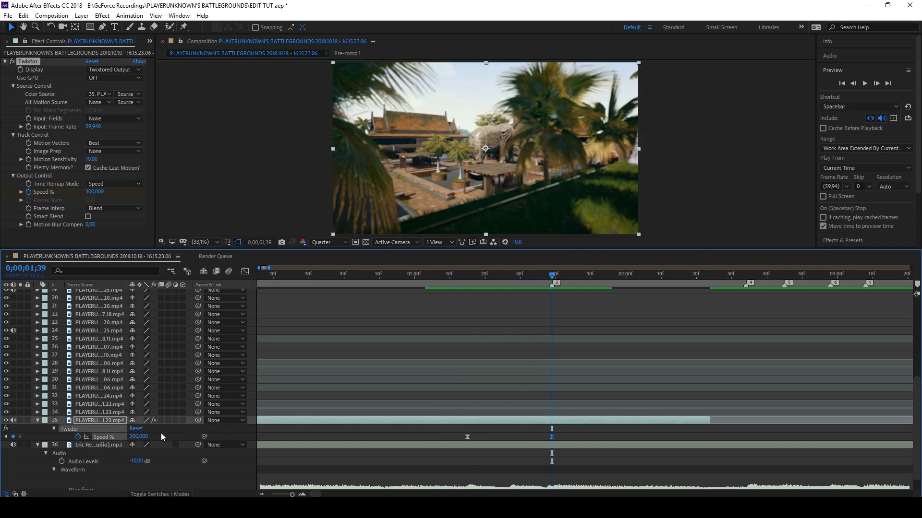
left_click(139, 437)
type("500")
key("Return")
left_click(245, 271)
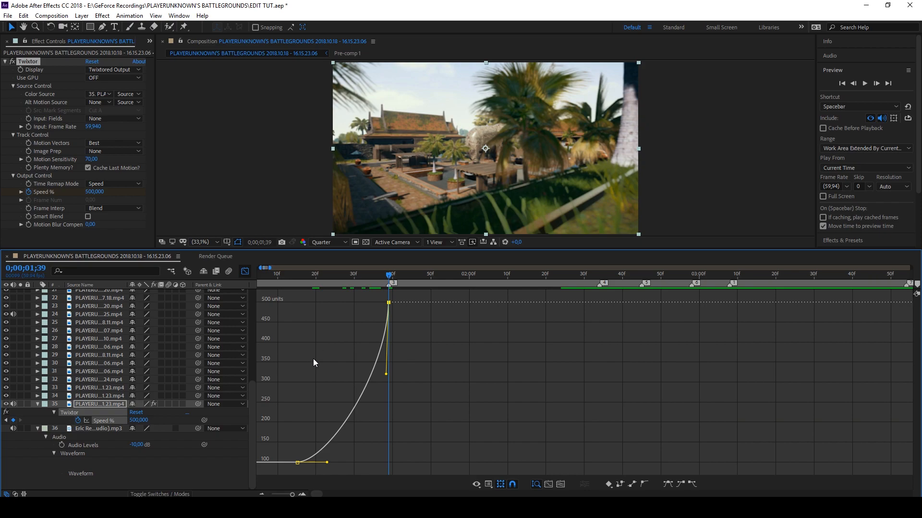
scroll(313, 363, "up", 5, "alt")
left_click_drag(590, 377, 588, 462)
scroll(509, 337, "down", 2, "alt")
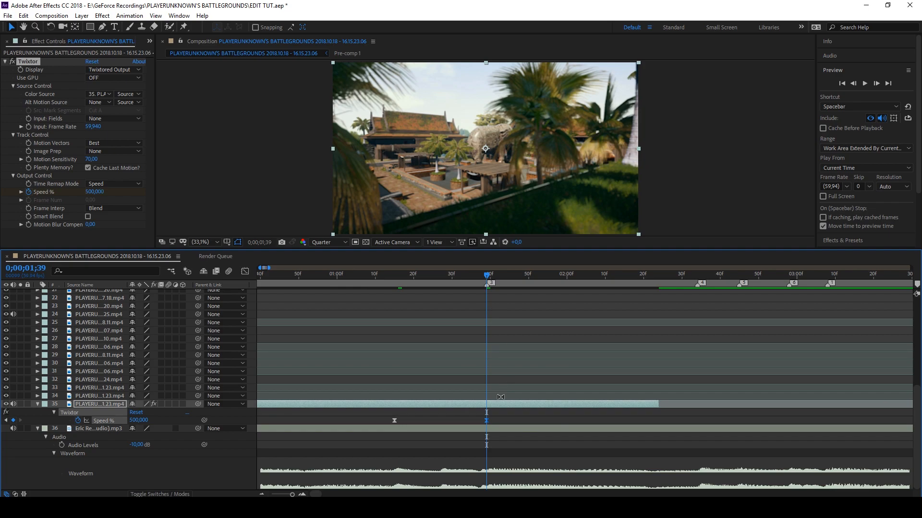
Set the marker 3 Speed % keyframe to 1000 and lengthen its graph handle to sharpen the final acceleration
left_click(139, 421)
type("1000")
key("Return")
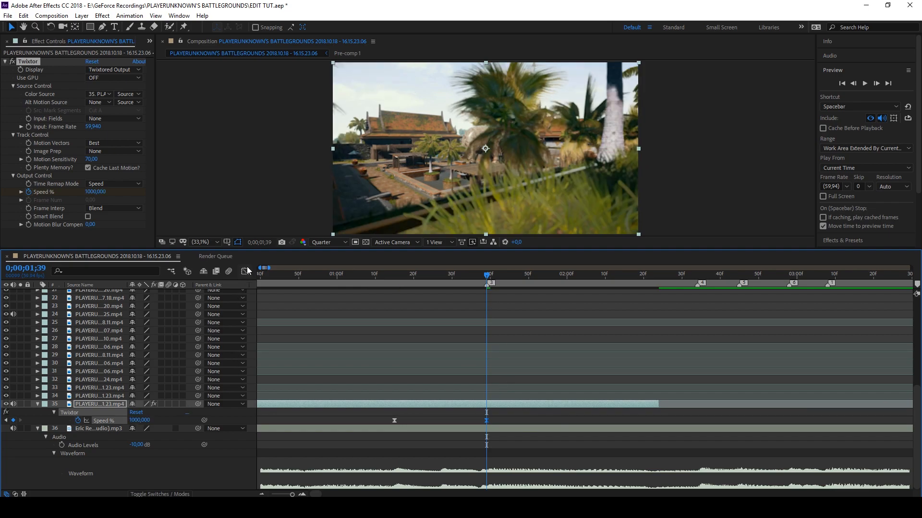
left_click(245, 271)
left_click_drag(488, 374, 497, 459)
key("shift+F3")
Split the opening clip at 0;00;01;39 and delete the part after marker 3
mouse_move(501, 277)
left_mouse_down()
mouse_move(419, 278)
mouse_move(508, 280)
left_mouse_up()
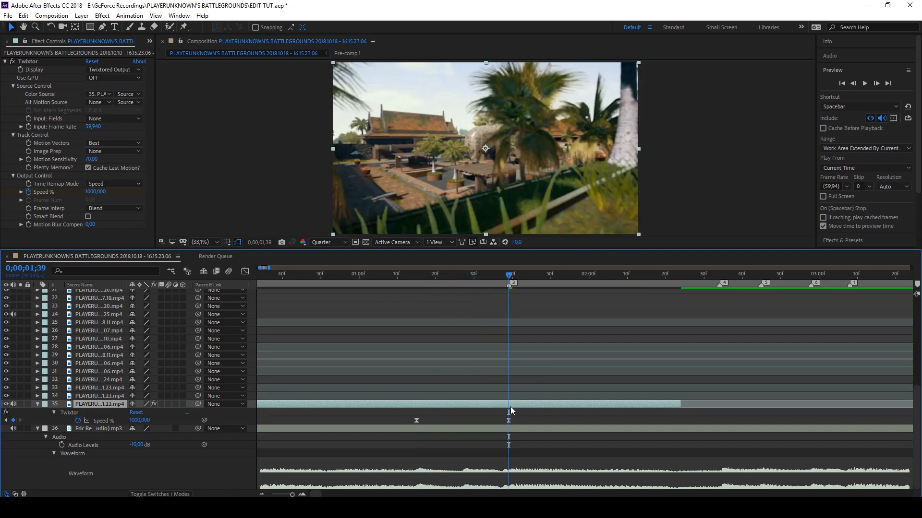
key("ctrl+shift+d")
key("Delete")
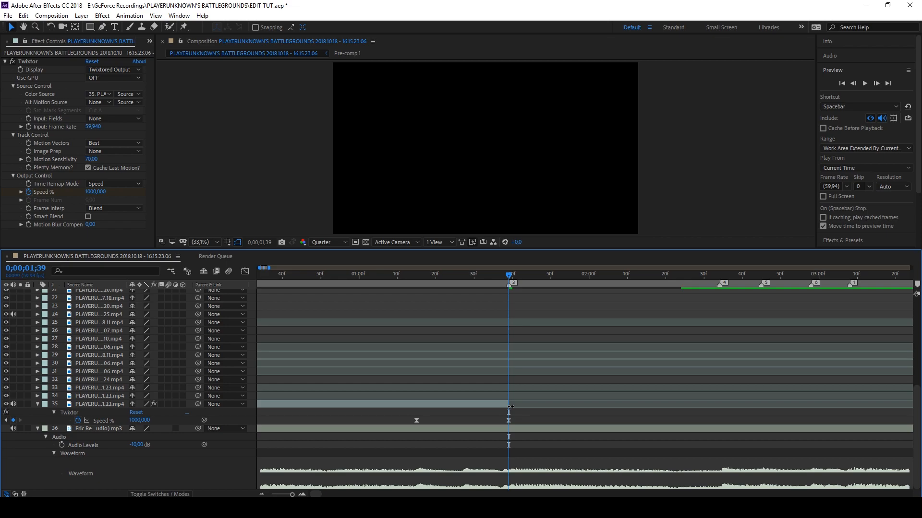
Move the layer 34 clip to start at marker 3, directly after the opening clip, and return the playhead to 0;00;00;00
key("minus")
key("minus")
left_click_drag(704, 396, 406, 400)
left_click_drag(371, 276, 395, 276)
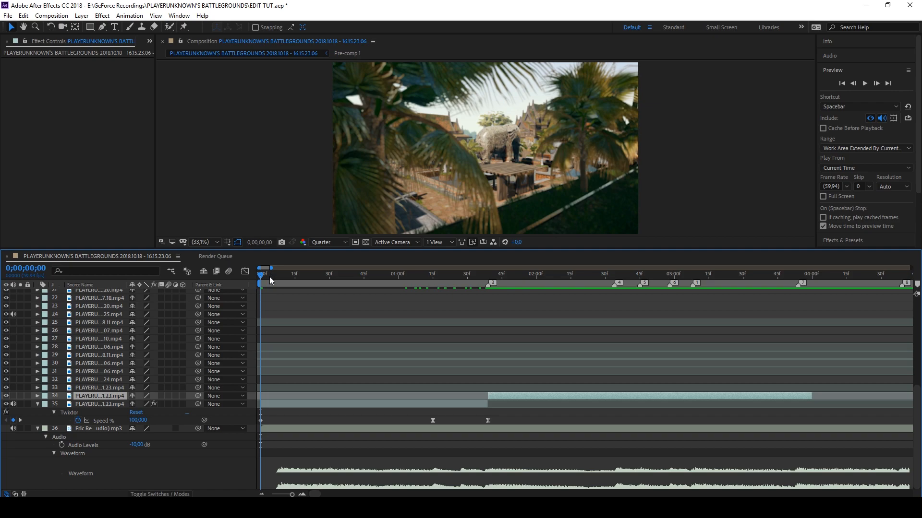
Review the opening clip's Twixtor Speed % keyframes from 0;00;00;00 to marker 3 and examine the curve of its acceleration in the graph
left_click_drag(265, 276, 261, 277)
left_click(261, 421)
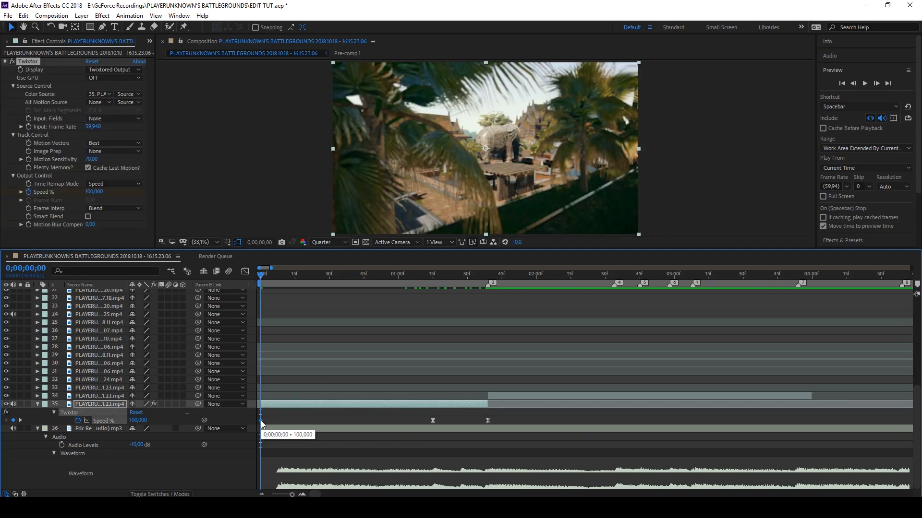
left_click_drag(260, 276, 433, 275)
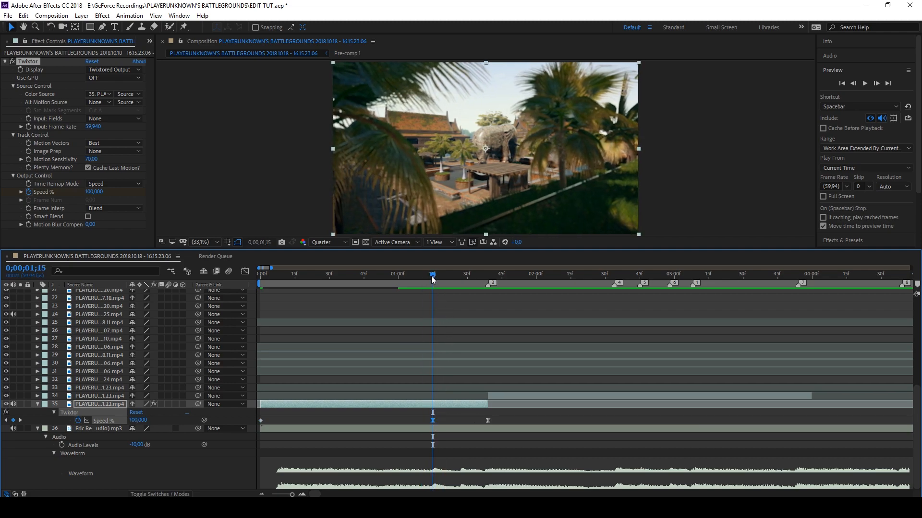
left_click_drag(432, 277, 488, 292)
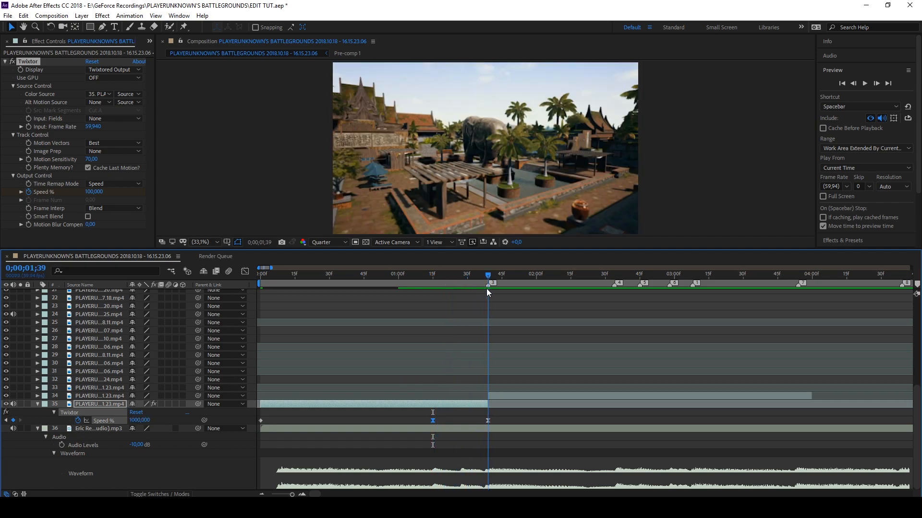
left_click(488, 421)
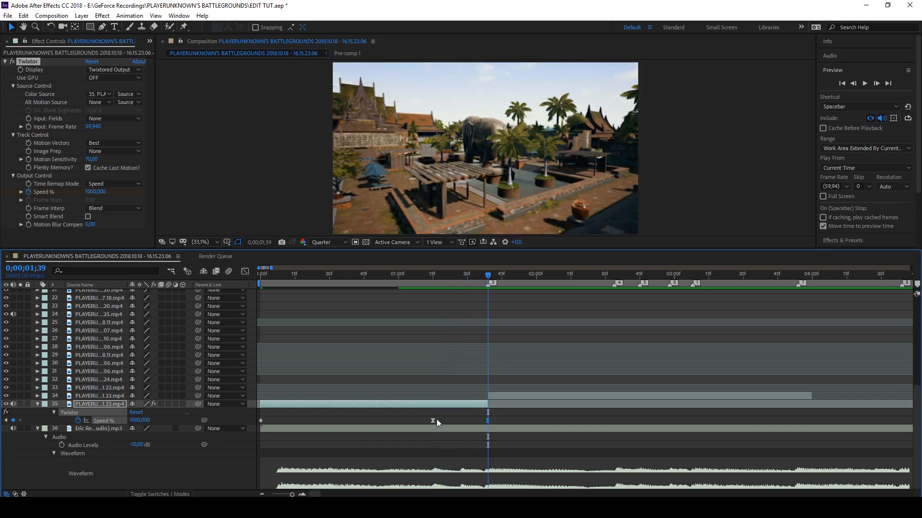
left_click(246, 271)
scroll(489, 441, "up", 2)
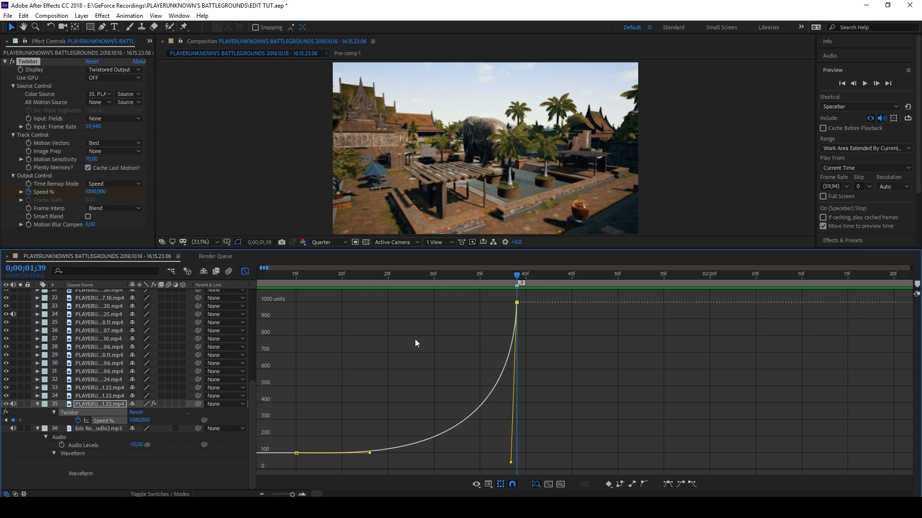
left_click_drag(369, 453, 370, 360)
key("shift+F3")
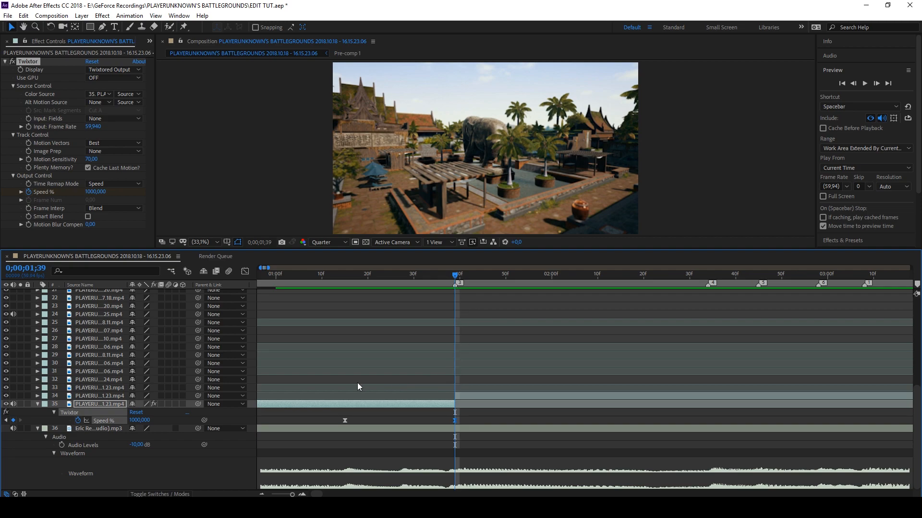
Select the layer 34 clip and preview it from marker 3 at 0;00;01;39
scroll(358, 382, "down", 2)
left_click(407, 273)
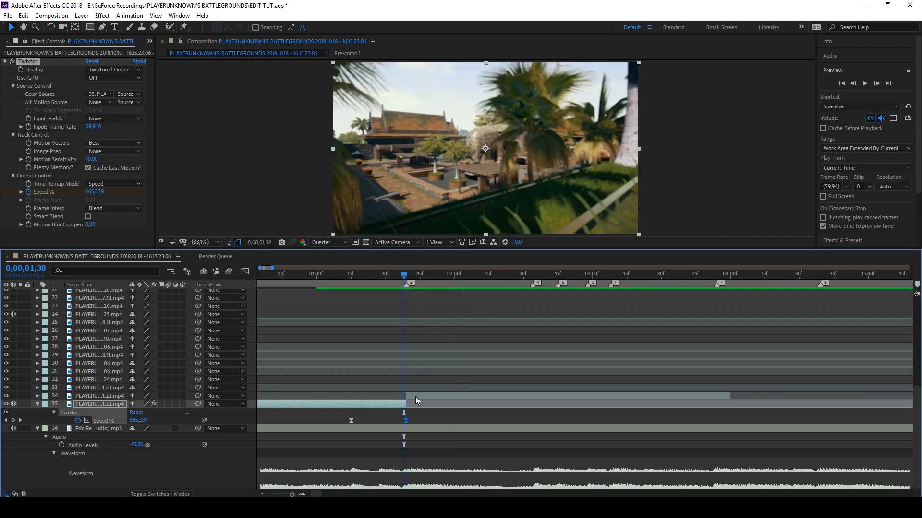
left_click(416, 396)
left_click(406, 274)
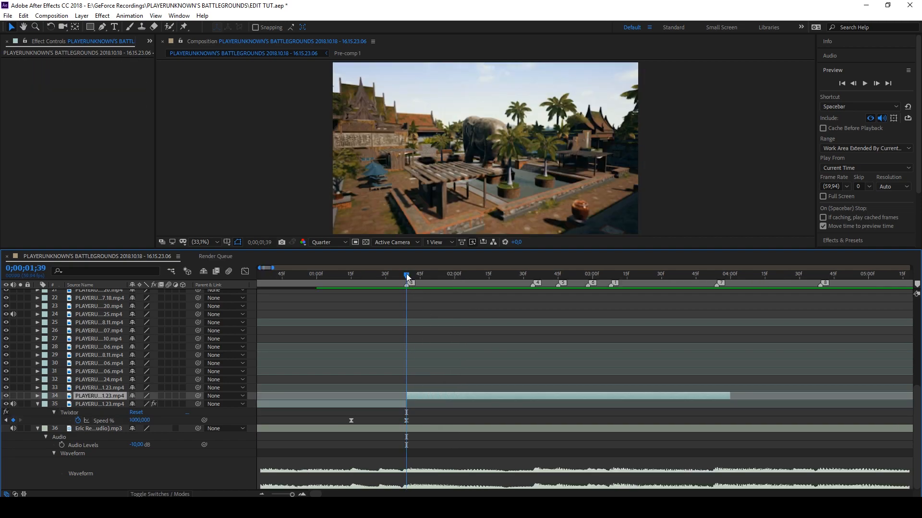
key("space")
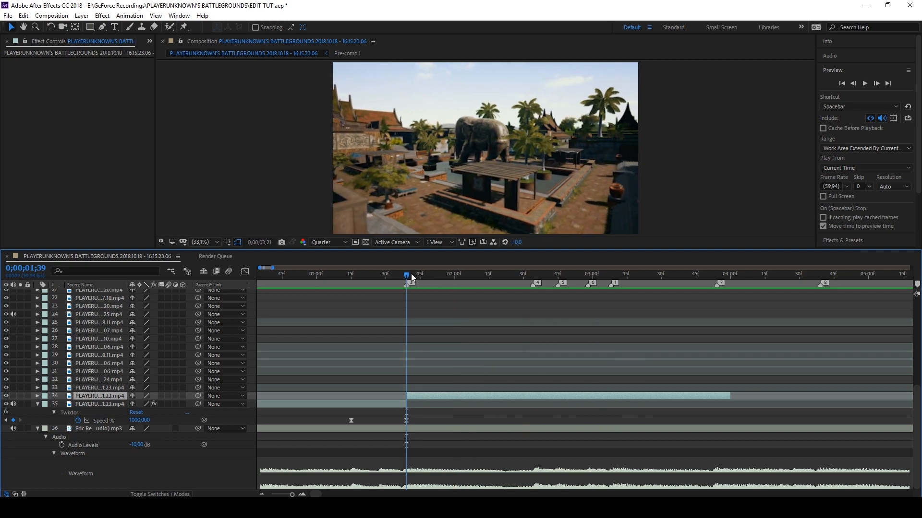
Apply the Twixtor effect to the layer 34 clip and set its input frame rate to 59.94
left_click(843, 240)
left_click_drag(851, 116, 445, 392)
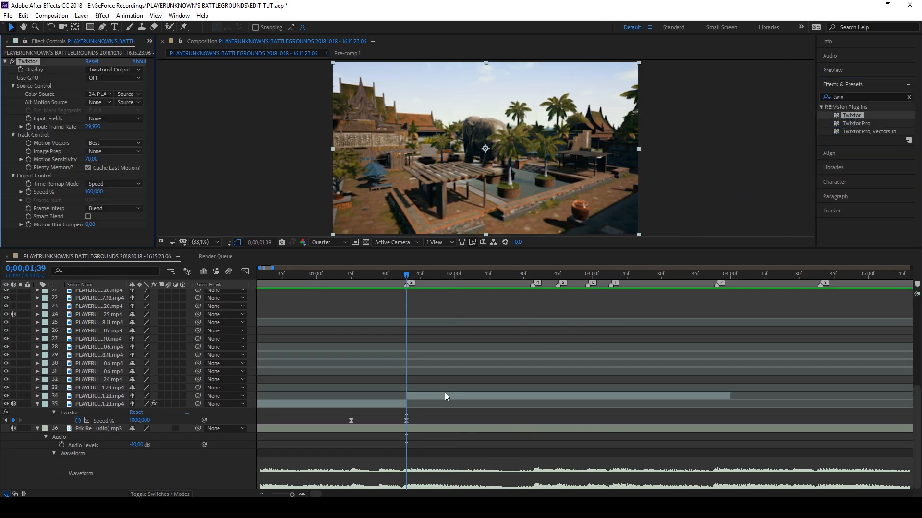
left_click(94, 127)
key("Return")
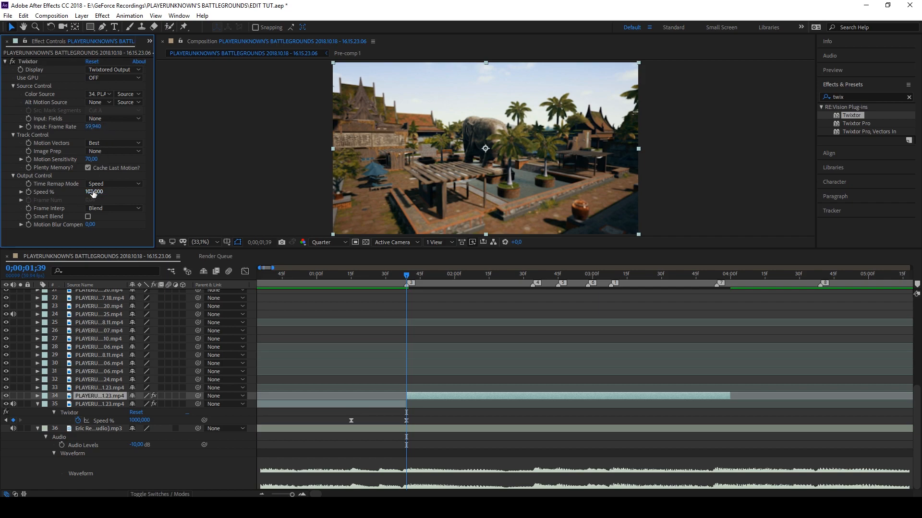
Enable Speed % keyframing on the layer 34 clip at marker 3 and move the 100 keyframe one frame before the clip's start
left_click(30, 192)
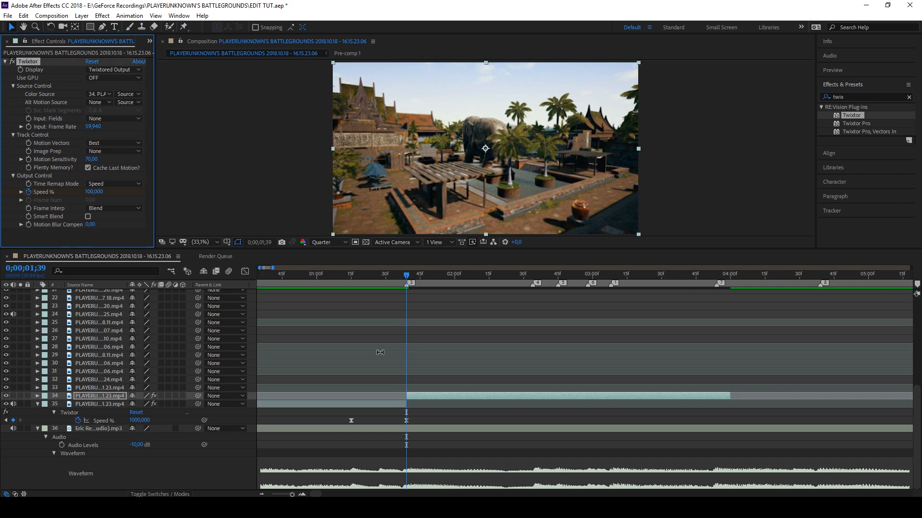
key("u")
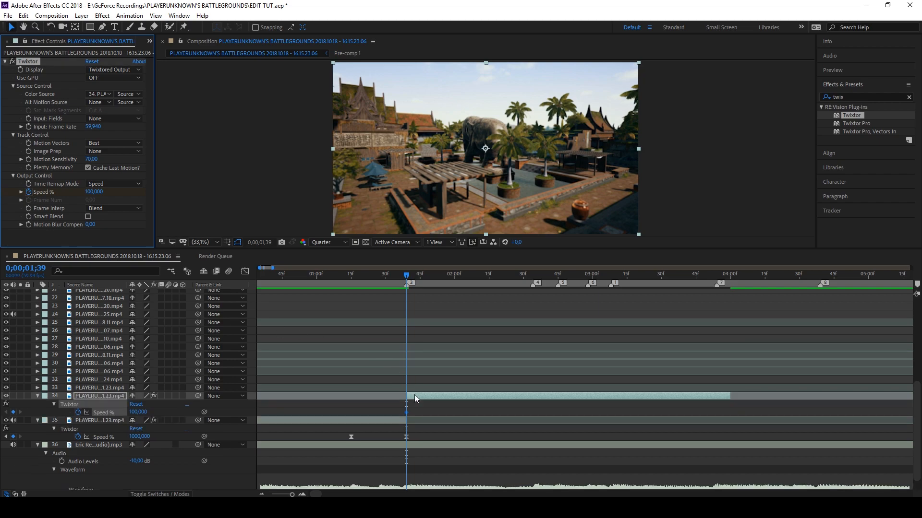
key("semicolon")
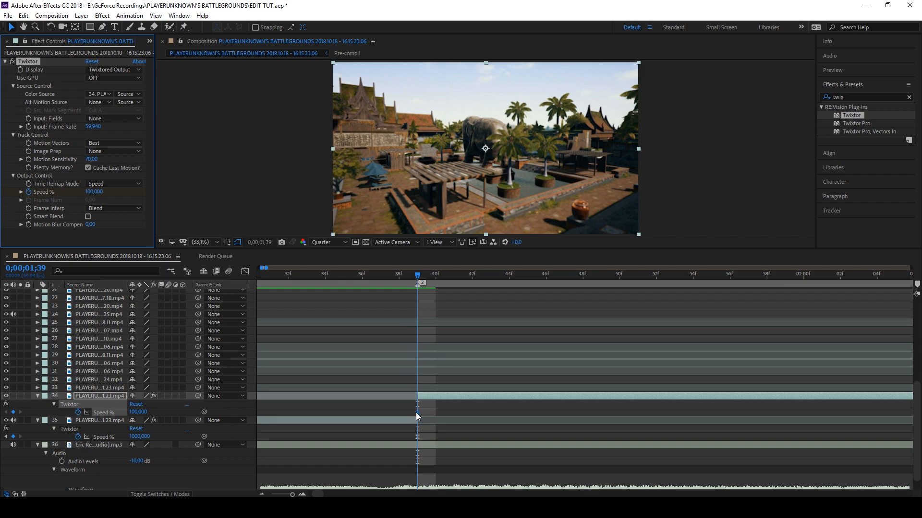
left_click_drag(416, 413, 401, 413)
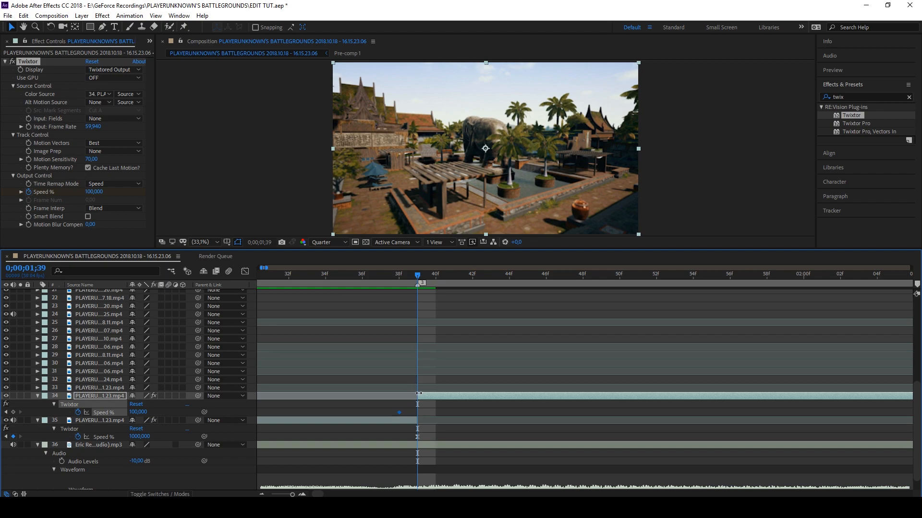
Add a Speed % keyframe of 1000 on the layer 34 clip at 0;00;01;39
left_click(420, 404)
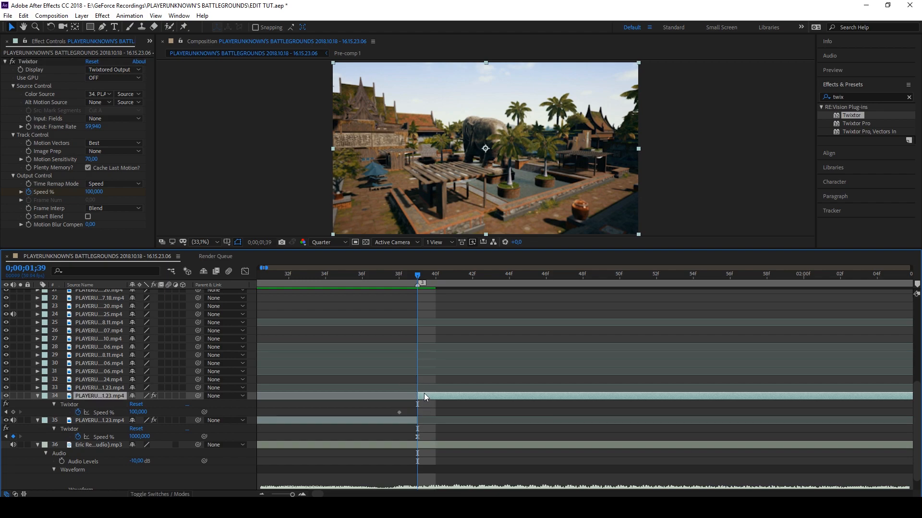
left_click(399, 412)
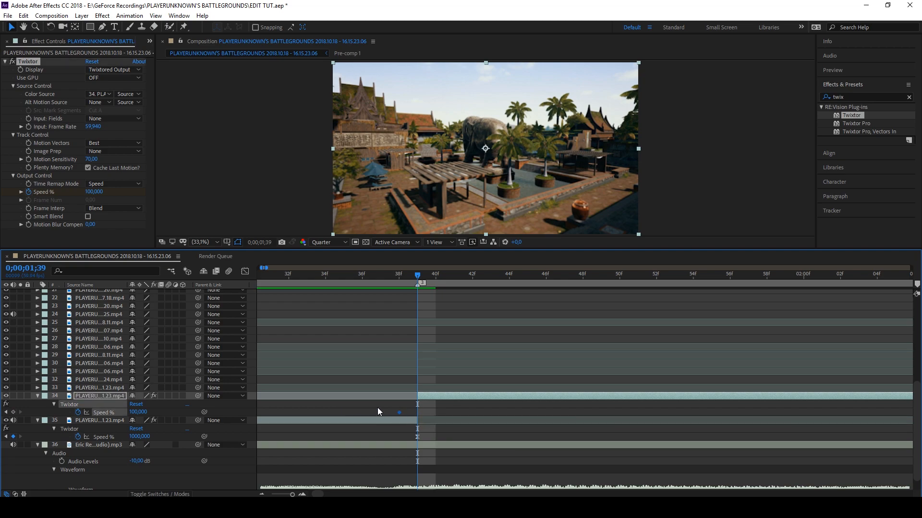
key("minus")
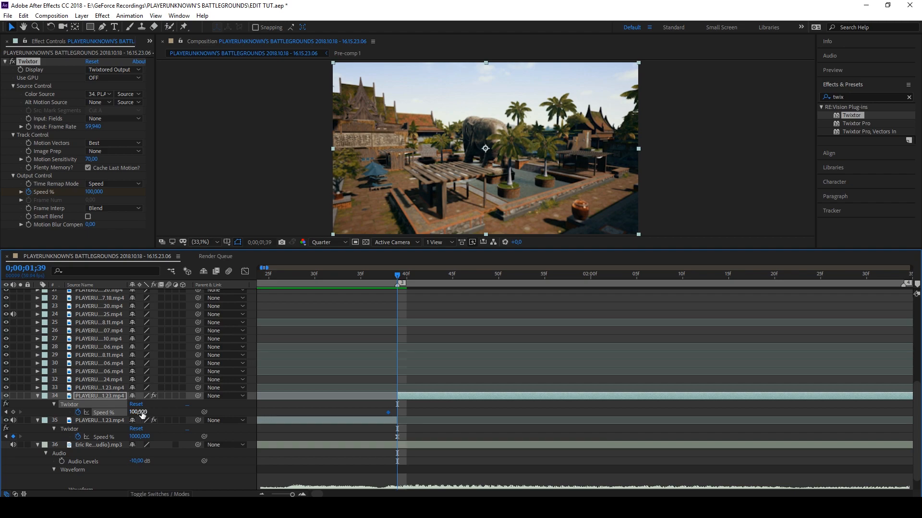
left_click(141, 412)
type("1000")
key("Return")
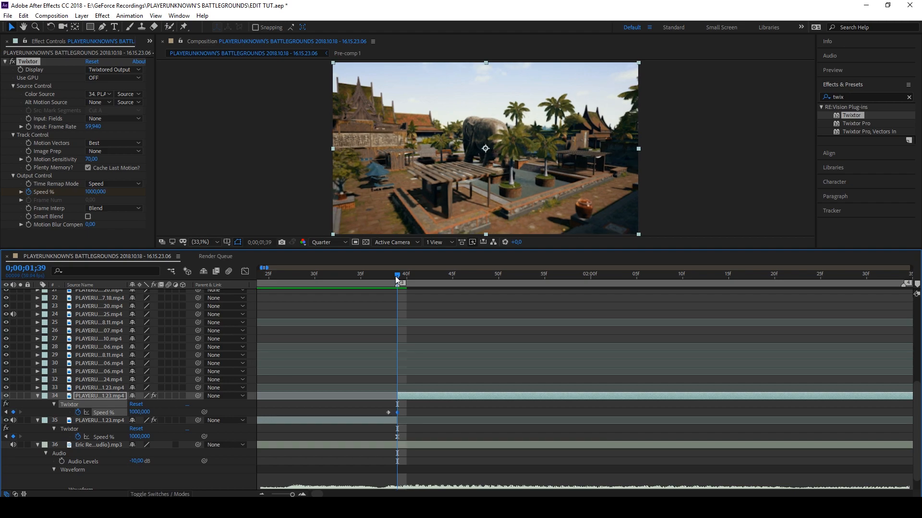
Add a Speed % keyframe of 100 on the layer 34 clip at 0;00;02;00
mouse_move(395, 275)
left_mouse_down()
mouse_move(387, 278)
mouse_move(398, 276)
left_mouse_up()
scroll(406, 394, "down", 2)
left_click_drag(405, 278, 449, 274)
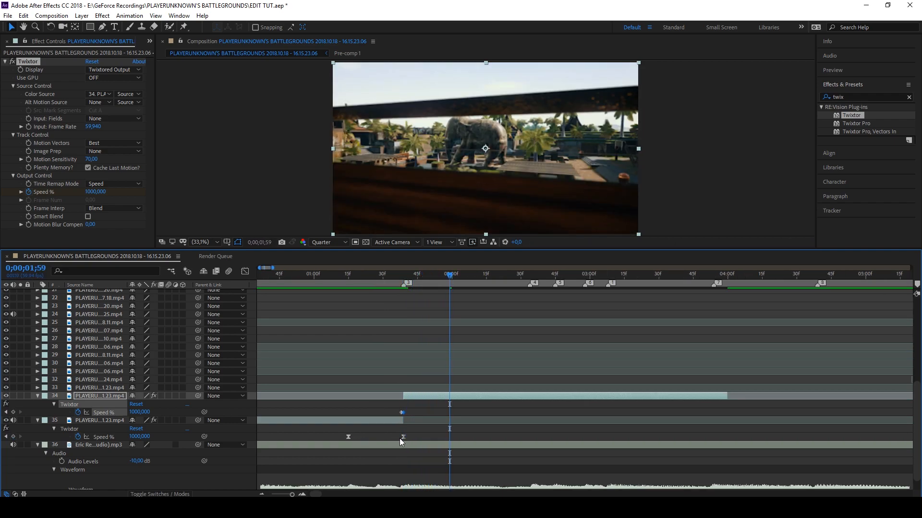
left_click(452, 273)
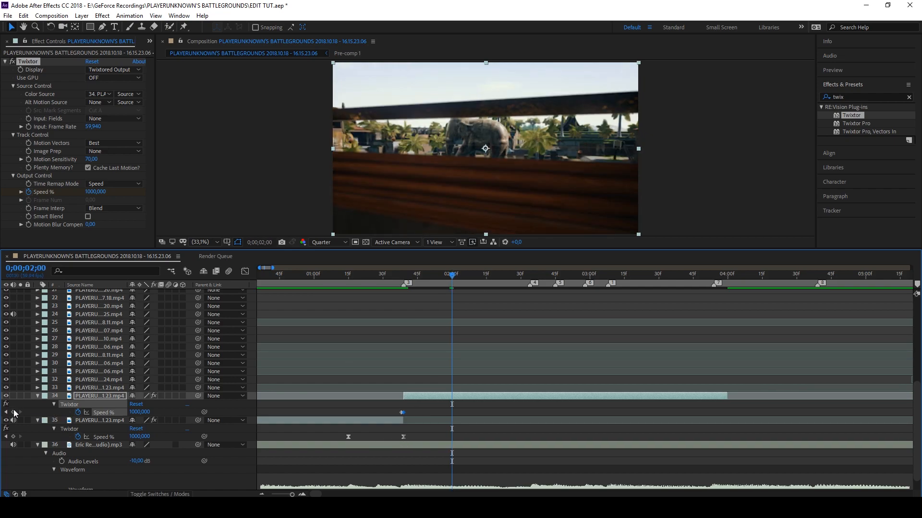
left_click(13, 411)
left_click(138, 412)
type("100")
Apply Easy Ease to the layer 34 clip's Speed % keyframes at marker 3 and 0;00;02;00
left_click_drag(381, 404, 395, 416)
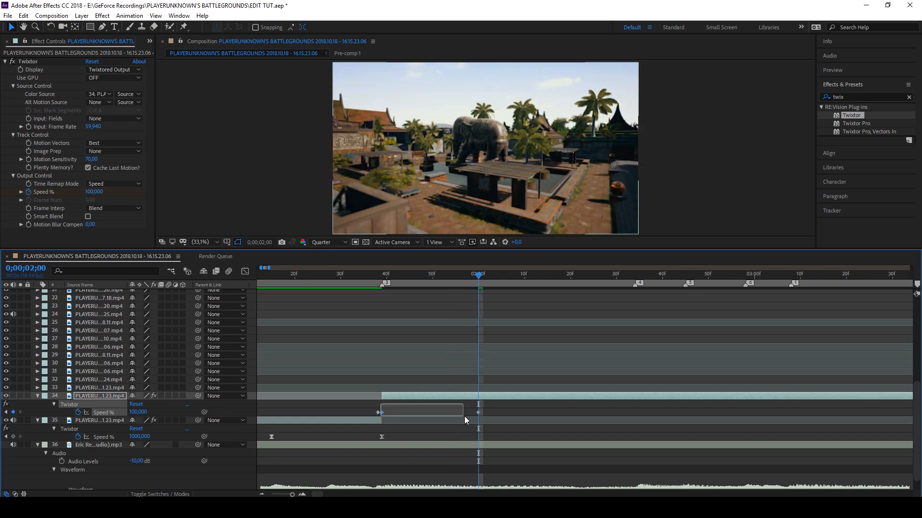
left_click_drag(464, 416, 483, 416)
right_click(477, 413)
mouse_move(540, 409)
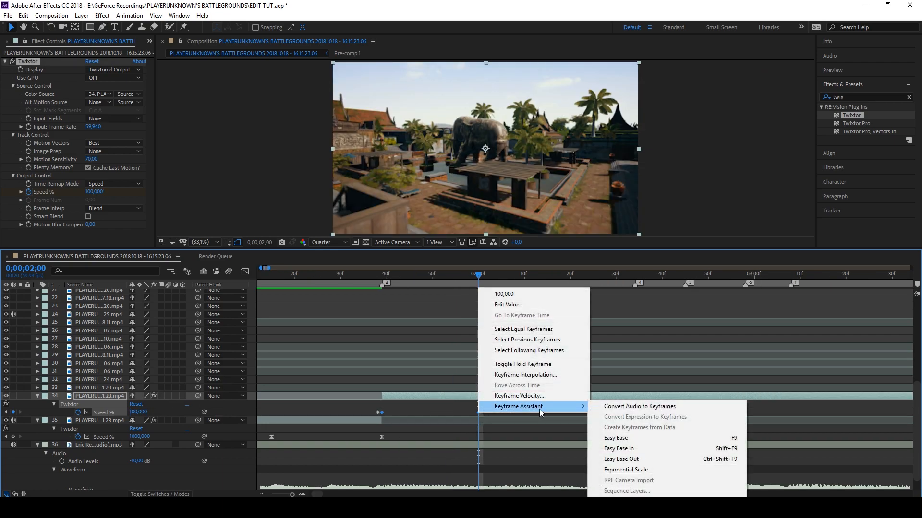
left_click(608, 439)
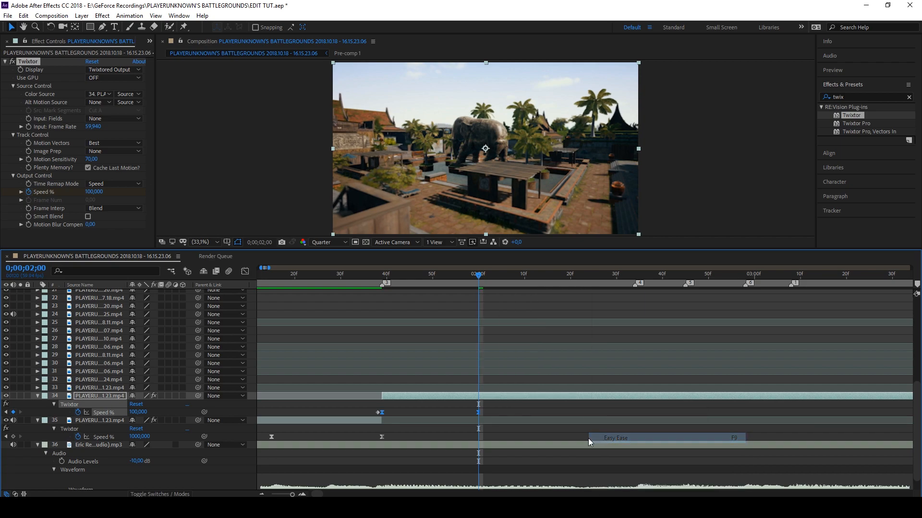
Pull the outgoing graph handle of the layer 34 clip's marker 3 Speed % keyframe down for a steeper slowdown
left_click(245, 272)
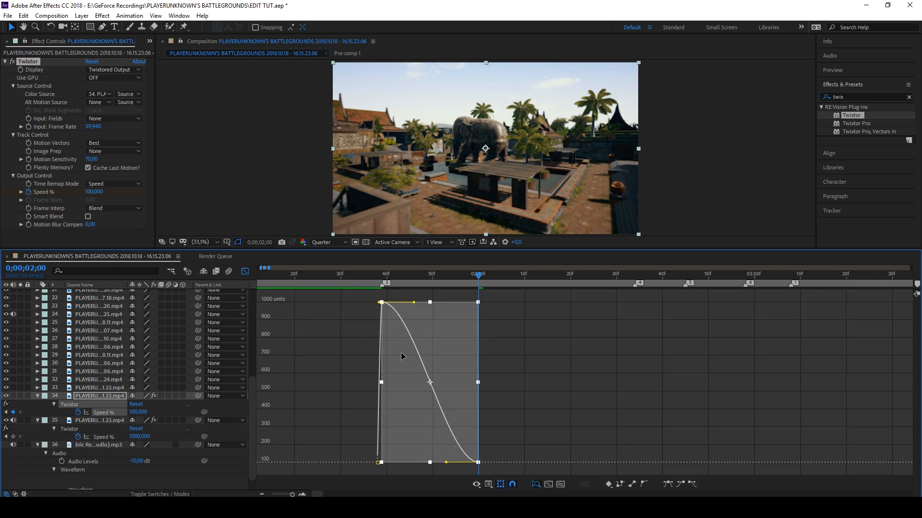
left_click(381, 302)
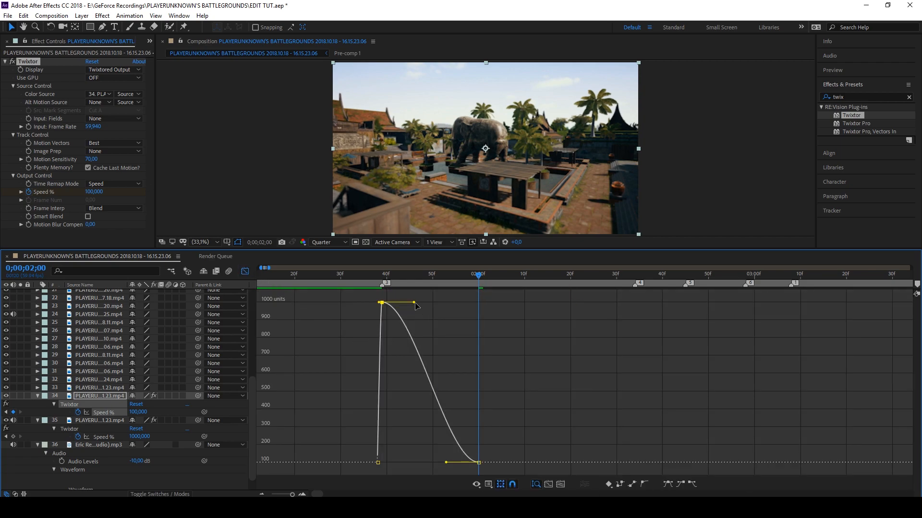
left_click_drag(414, 303, 371, 442)
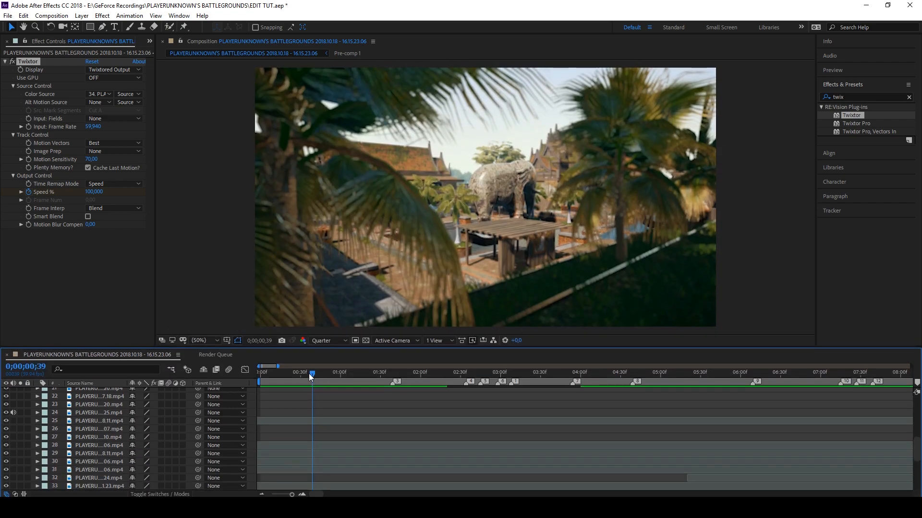
Preview the speed-ramped transition between the first two clips, starting around 0;00;00;26
left_click_drag(309, 374, 296, 373)
key("space")
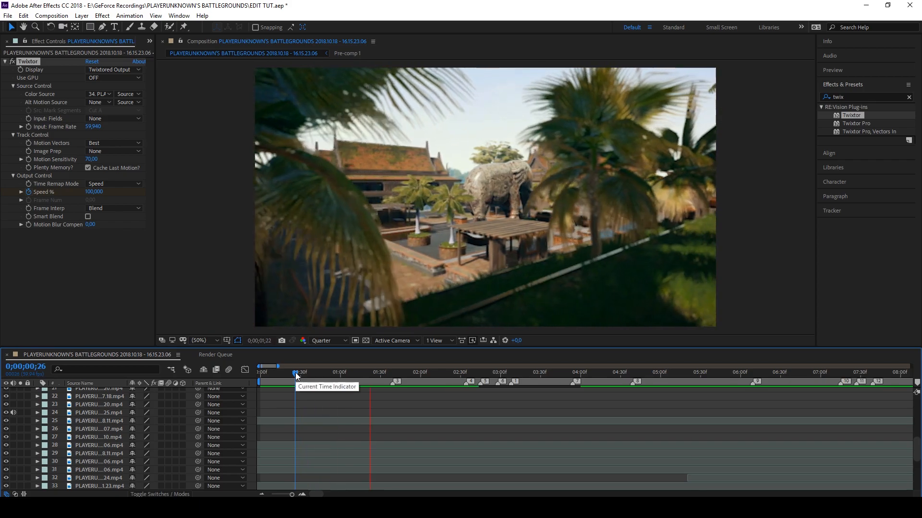
left_click(299, 374)
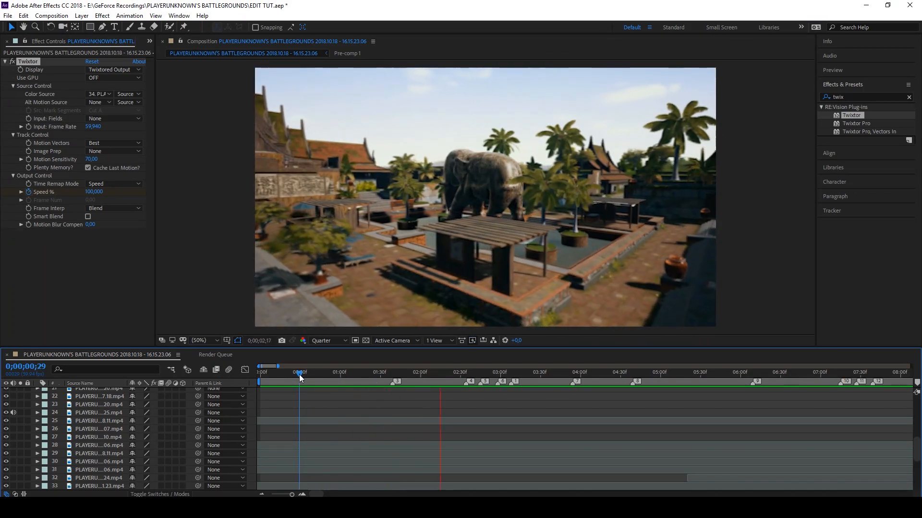
left_click(308, 374)
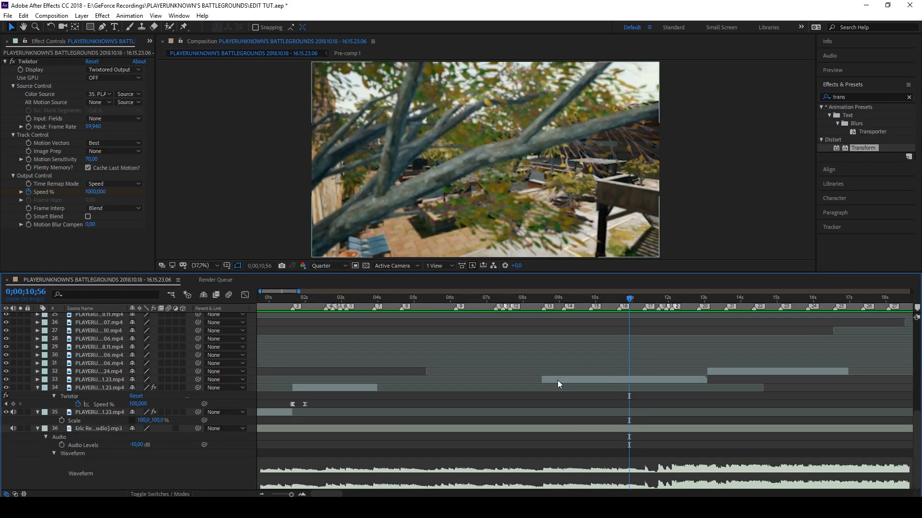
Move the layer 33 clip to start directly after the layer 34 clip at about 0;00;04;00, and preview from 0;00;01;25
left_click(557, 380)
left_click_drag(560, 302, 587, 303)
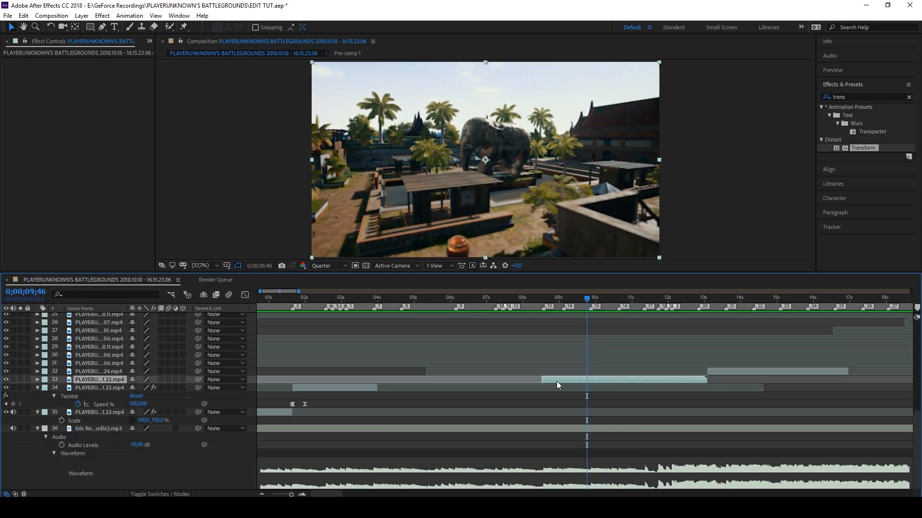
left_click_drag(557, 381, 380, 379)
scroll(258, 373, "up", 1)
left_click(309, 301)
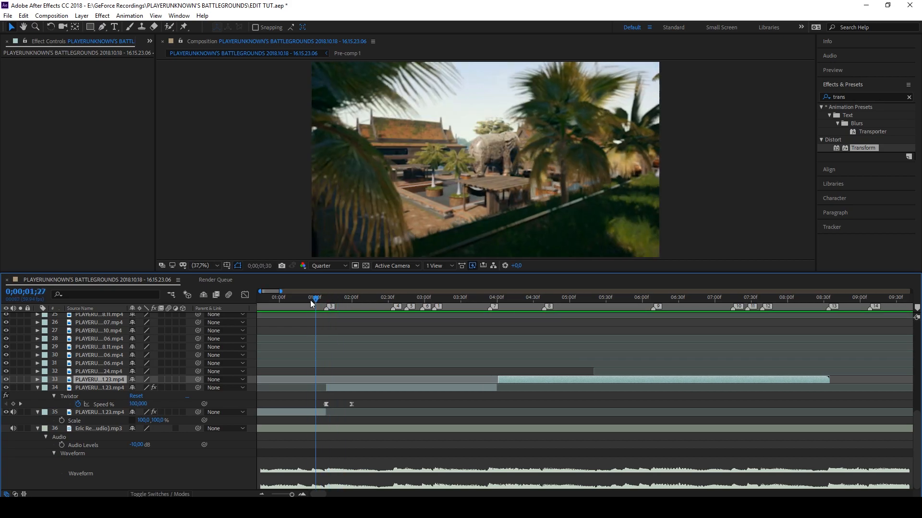
key("space")
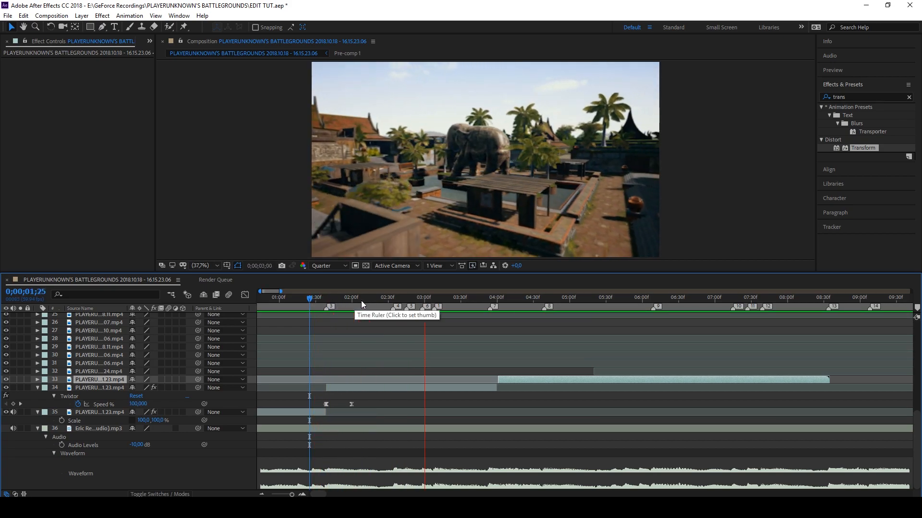
Split the layer 34 clip at marker 4 (0;00;02;34) and remove the Twixtor effect from its second part
scroll(393, 299, "up", 1)
mouse_move(415, 298)
left_mouse_down()
mouse_move(392, 298)
mouse_move(416, 299)
left_mouse_up()
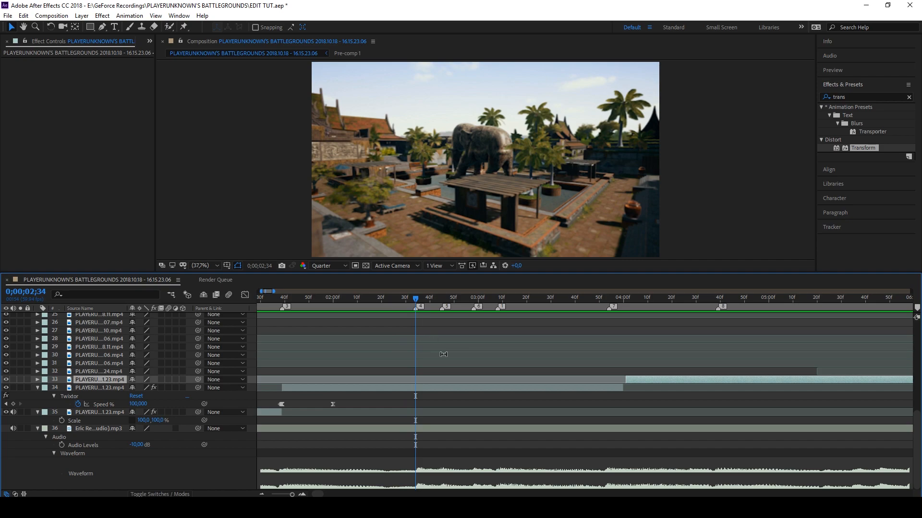
left_click(416, 388)
key("ctrl+shift+d")
mouse_move(439, 387)
left_mouse_down()
mouse_move(413, 387)
mouse_move(445, 388)
left_mouse_up()
left_click(21, 61)
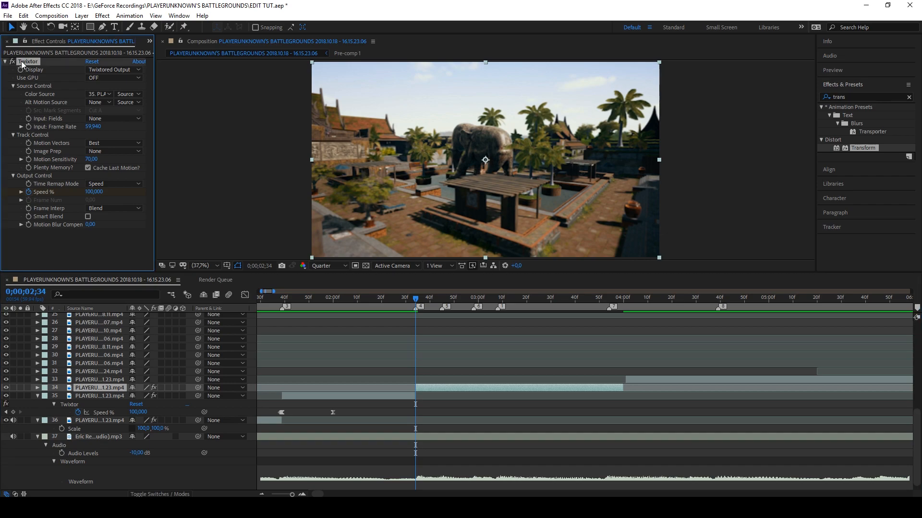
key("Delete")
Shift the second part about 45 frames earlier, split it at 0;00;02;34, and delete the section before marker 4
left_click_drag(493, 388, 383, 392)
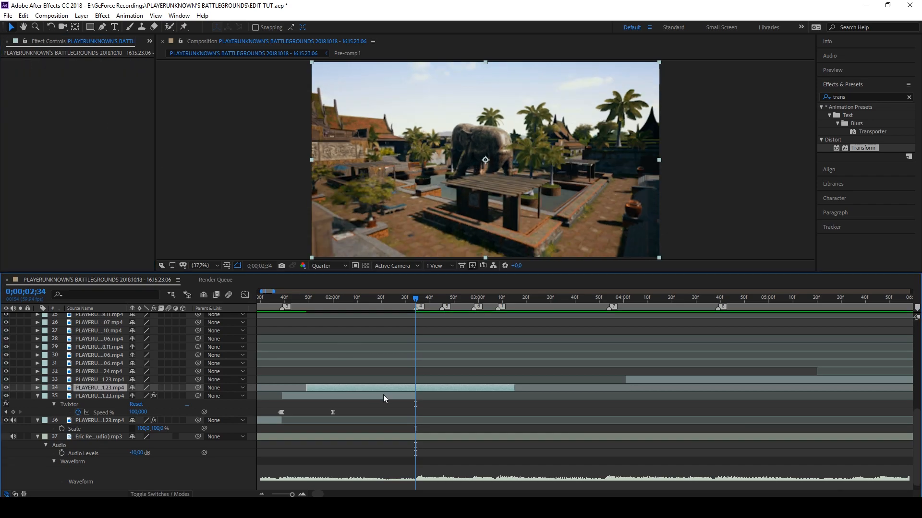
key("ctrl+shift+d")
left_click(391, 397)
key("Delete")
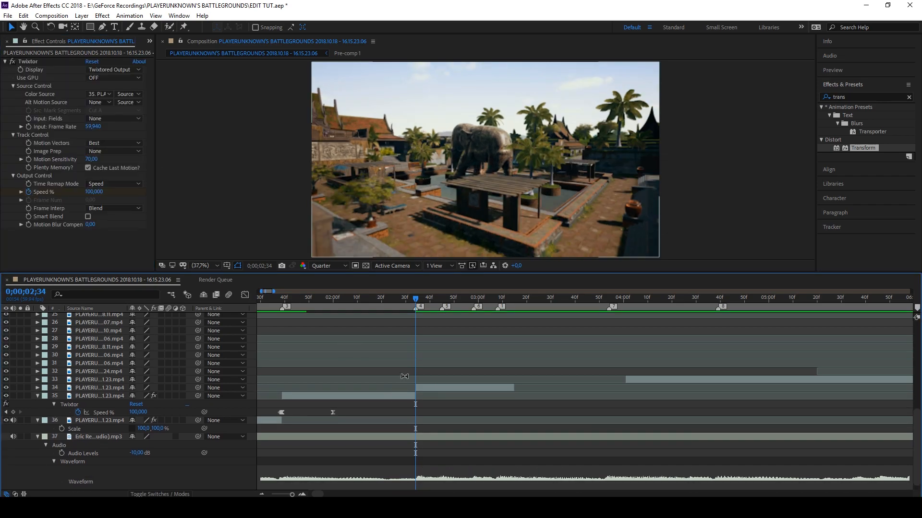
Split the layer 34 clip at marker 5 (0;00;02;45)
left_click_drag(411, 301, 443, 302)
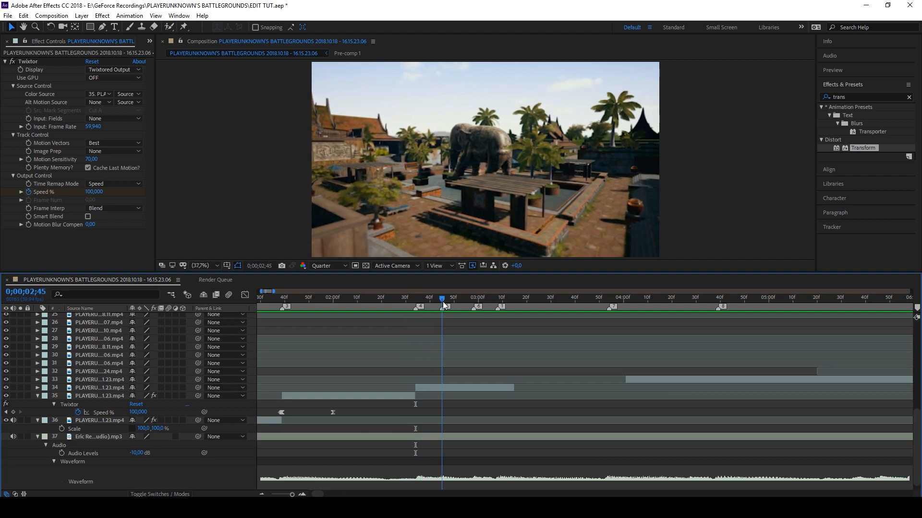
left_click(437, 386)
key("ctrl+shift+d")
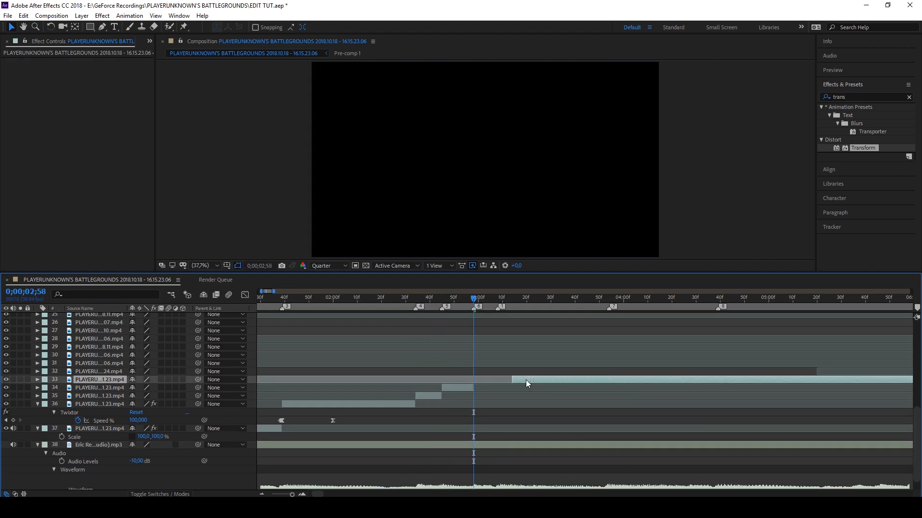
Move the layer 33 clip to start at marker 6, split it at the following marker, and delete the leftover section
left_click_drag(525, 380, 487, 379)
left_click_drag(474, 299, 504, 381)
left_click(497, 384)
key("ctrl+shift+d")
key("ctrl+shift+d")
left_click(535, 389)
key("Delete")
left_click(550, 378)
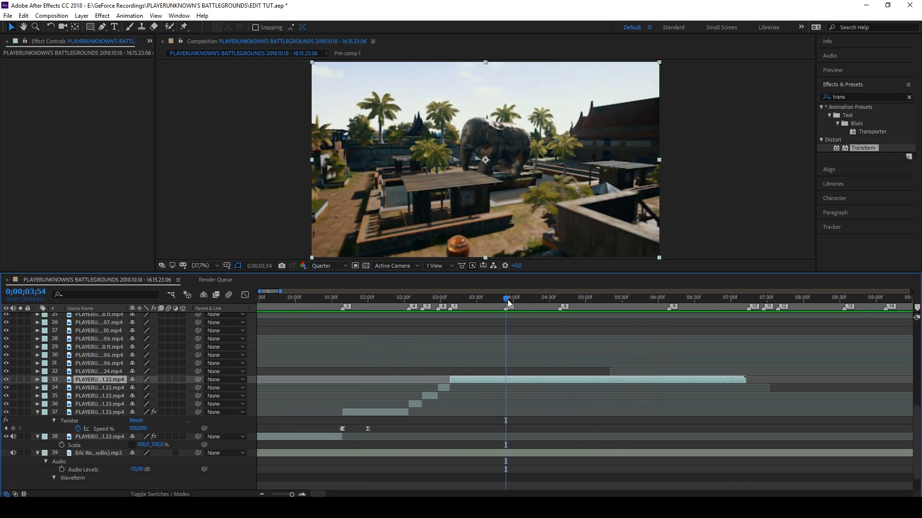
Scrub to marker 7, look along the timeline, and preview the sequence from 0;00;00;00
mouse_move(507, 300)
left_mouse_down()
mouse_move(467, 301)
mouse_move(499, 302)
left_mouse_up()
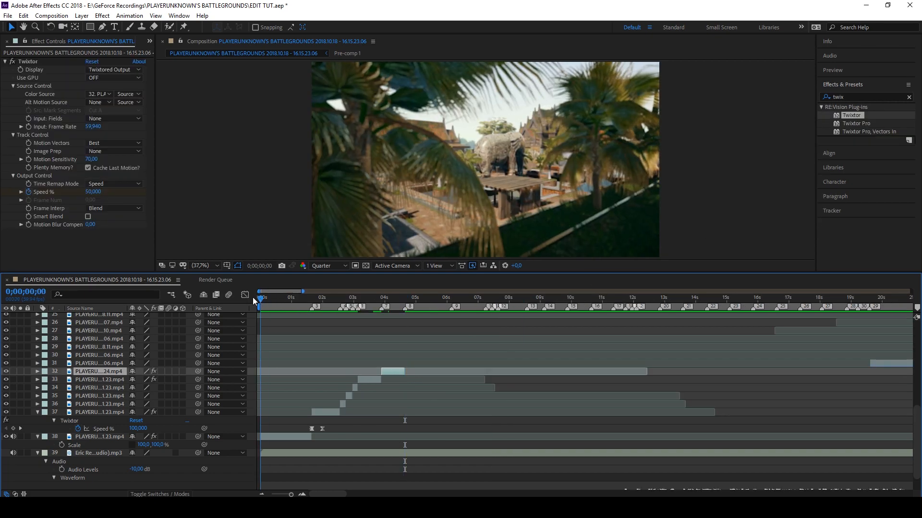
key("space")
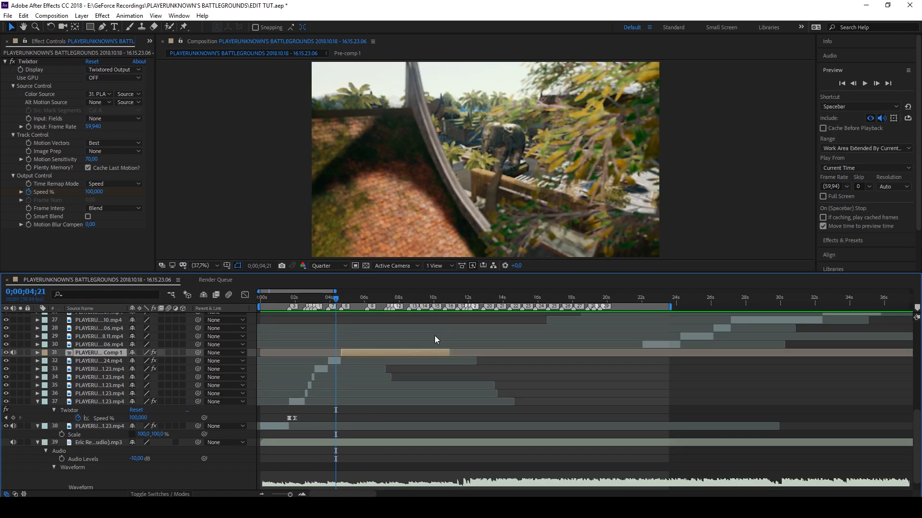
scroll(469, 355, "up", 2)
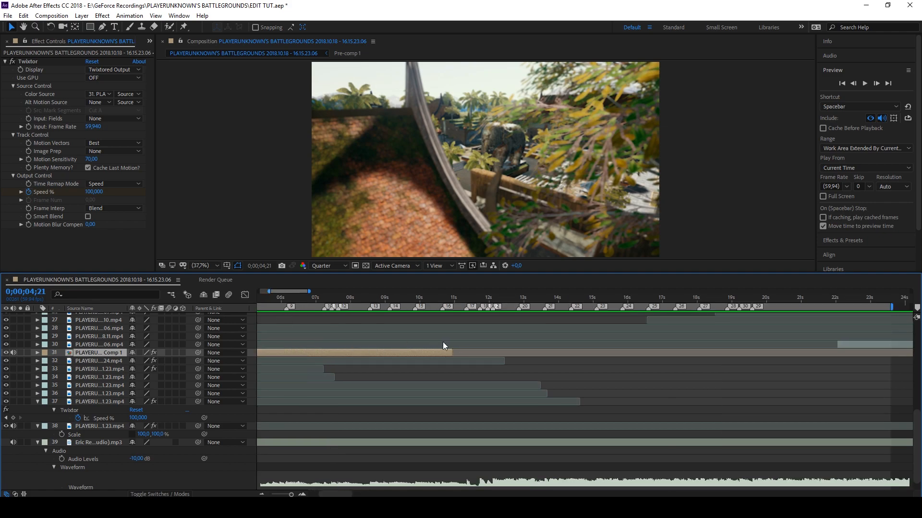
scroll(442, 342, "down", 2)
scroll(405, 306, "right", 10)
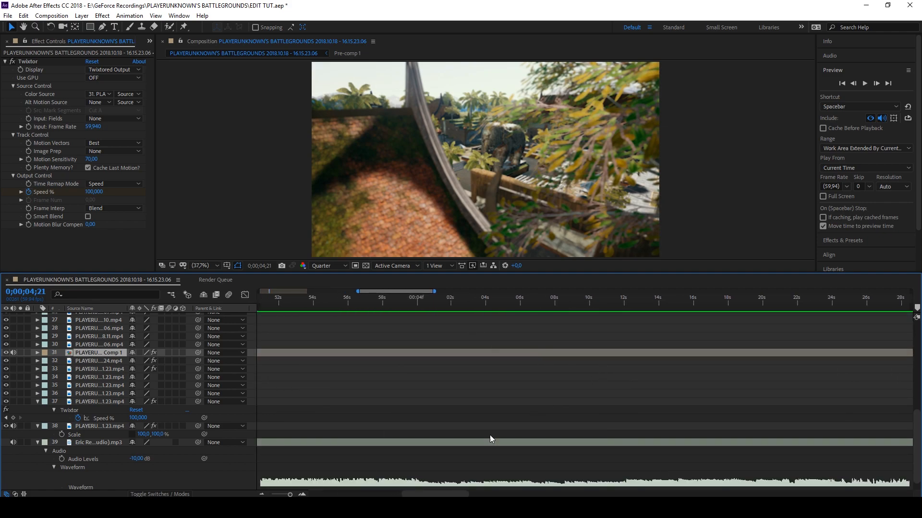
left_click_drag(457, 306, 455, 306)
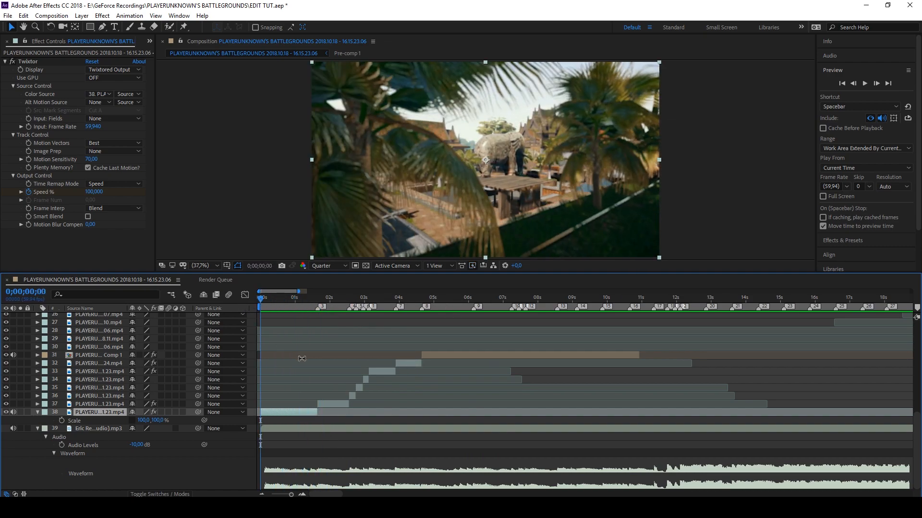
key("space")
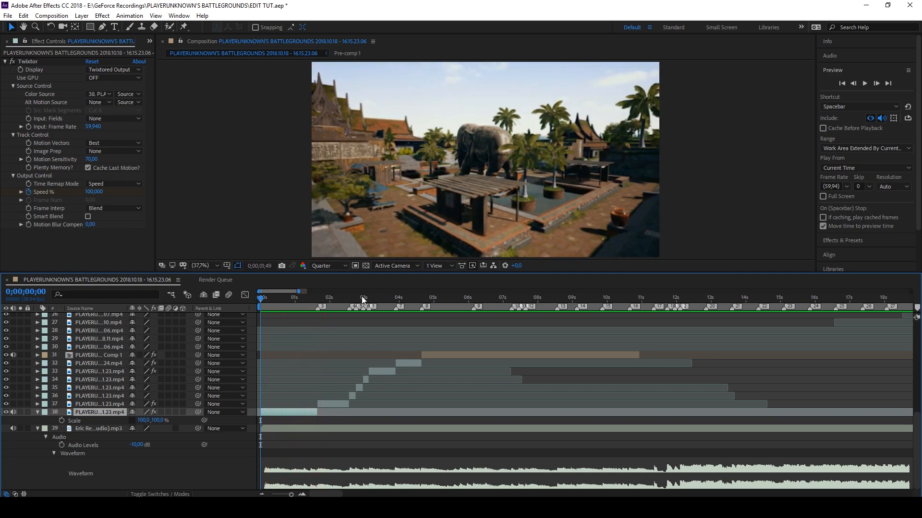
Compare the music at marker 9 (0;00;06;07) with the start of the sequence by previewing from both points
left_click_drag(361, 297, 472, 307)
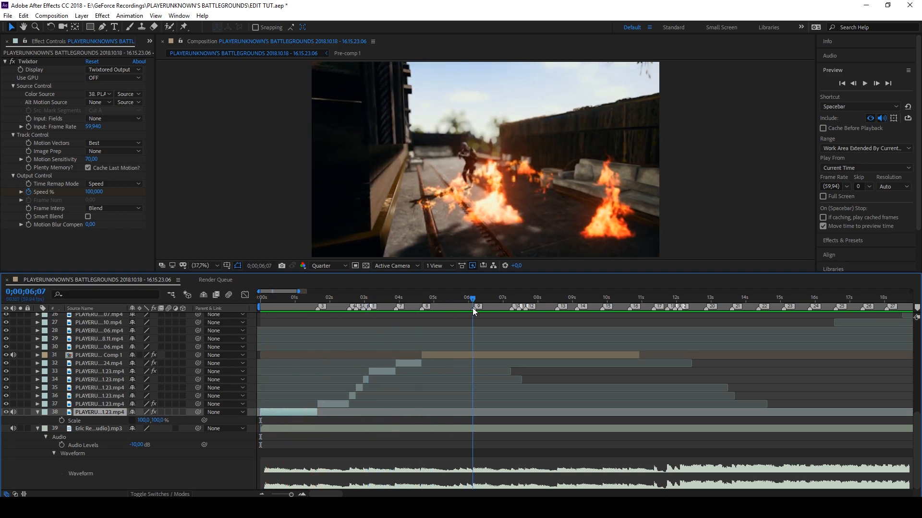
key("space")
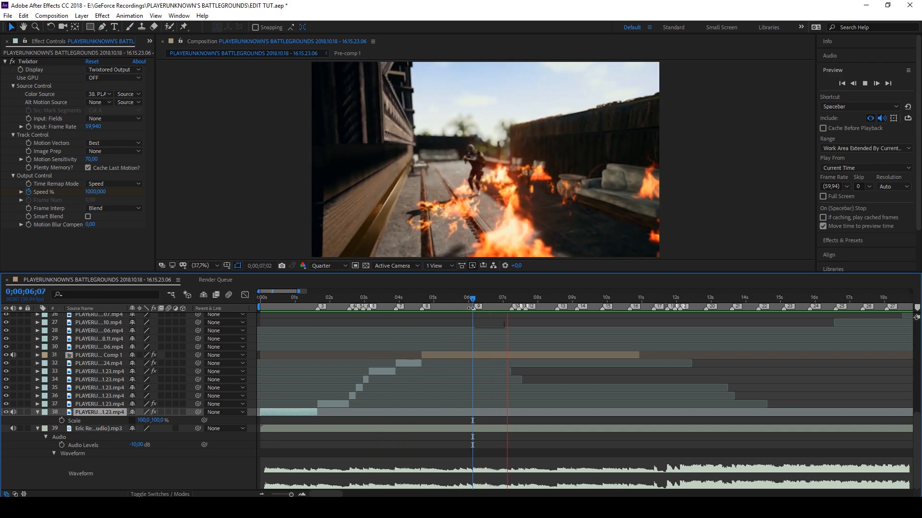
left_click_drag(279, 300, 245, 299)
key("space")
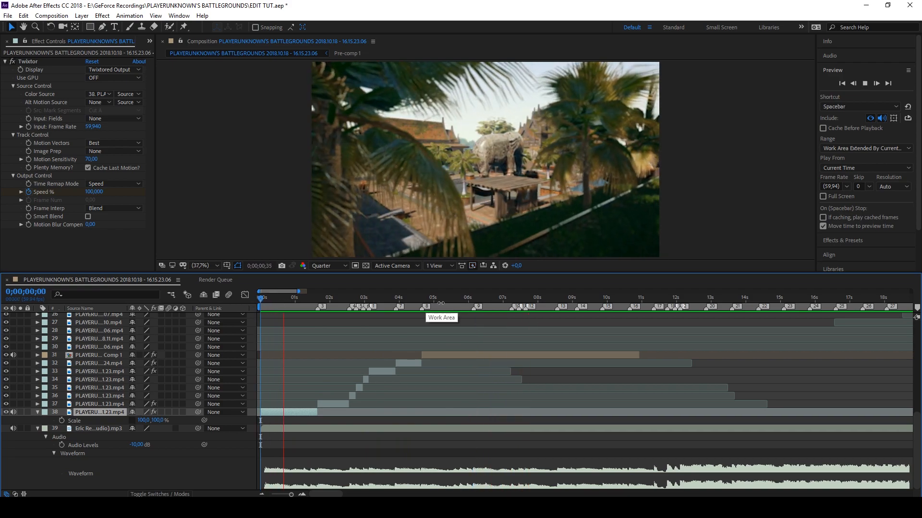
left_click(469, 301)
left_click_drag(469, 301, 472, 301)
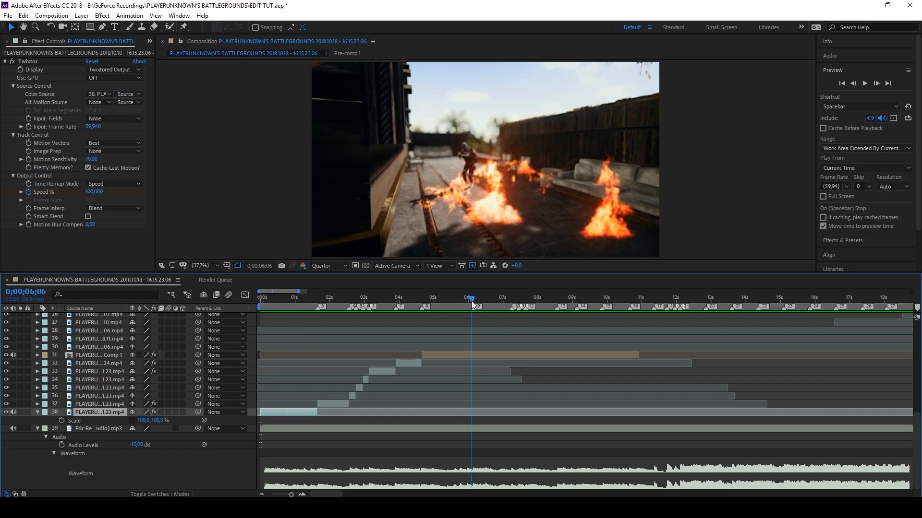
key("space")
key("space")
Split the music layer at 0;00;06;07 and delete the part before marker 9
left_click(472, 301)
left_click(472, 429)
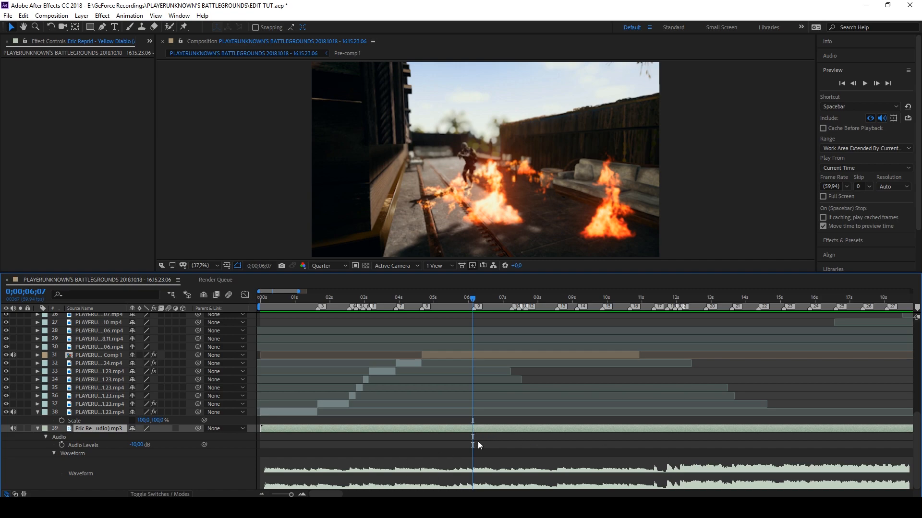
key("ctrl+shift+d")
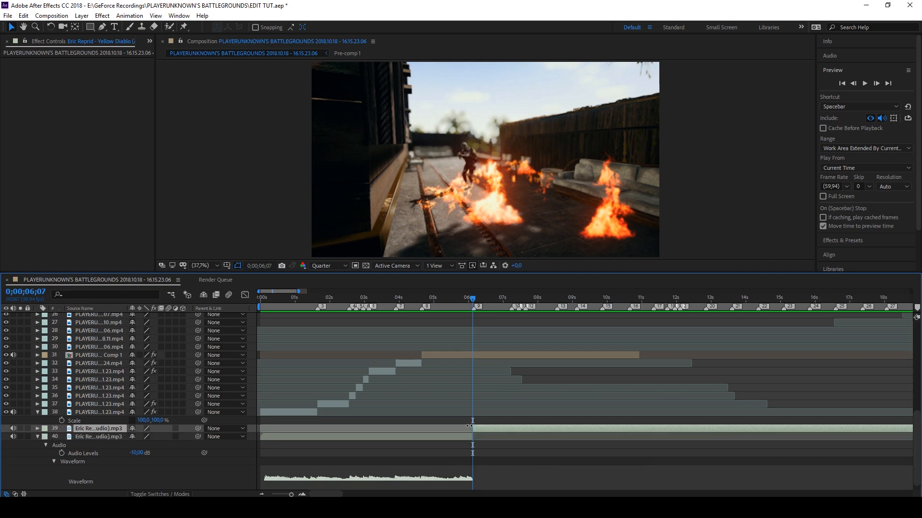
key("Delete")
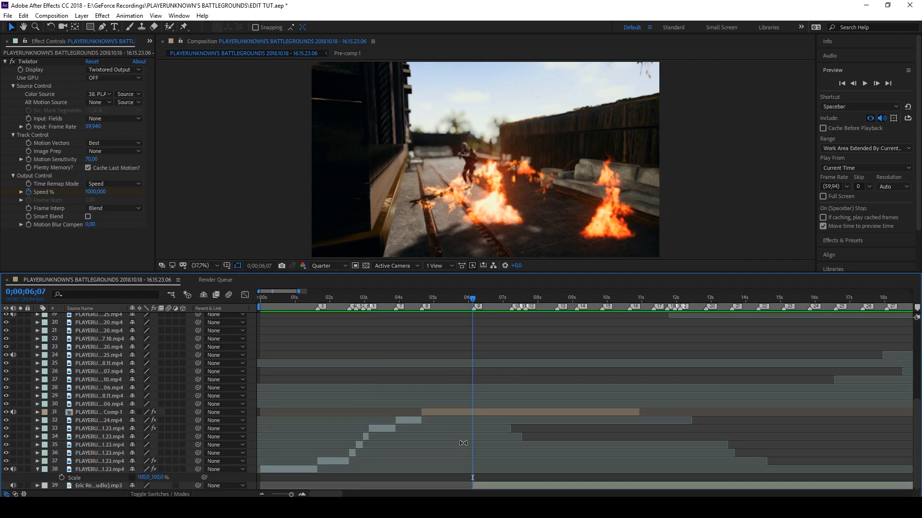
Reveal the audio waveform of the remaining music layer 39
left_click(520, 485)
key("semicolon")
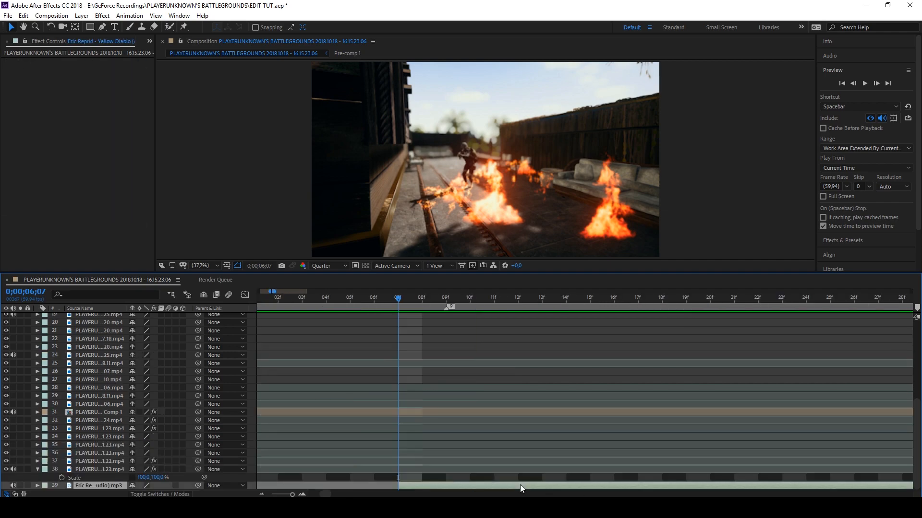
key("l")
key("l")
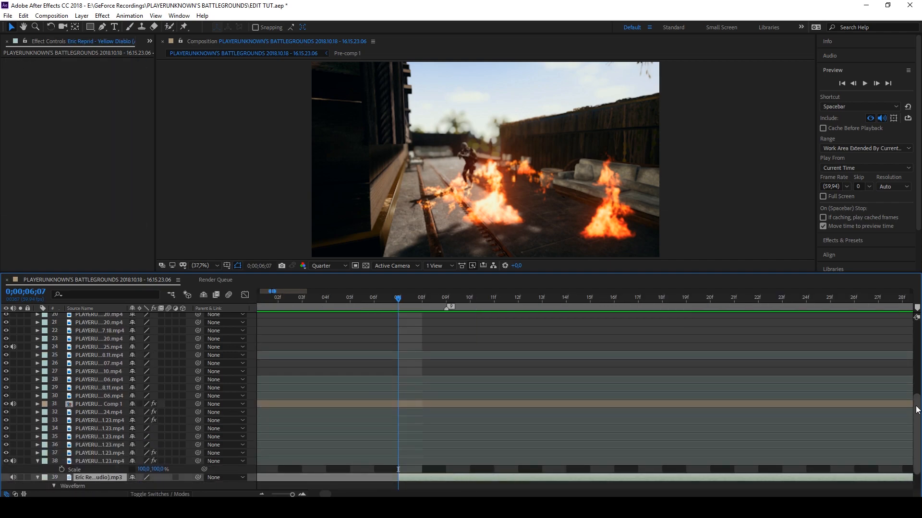
left_click_drag(917, 410, 917, 428)
scroll(453, 439, "down", 4)
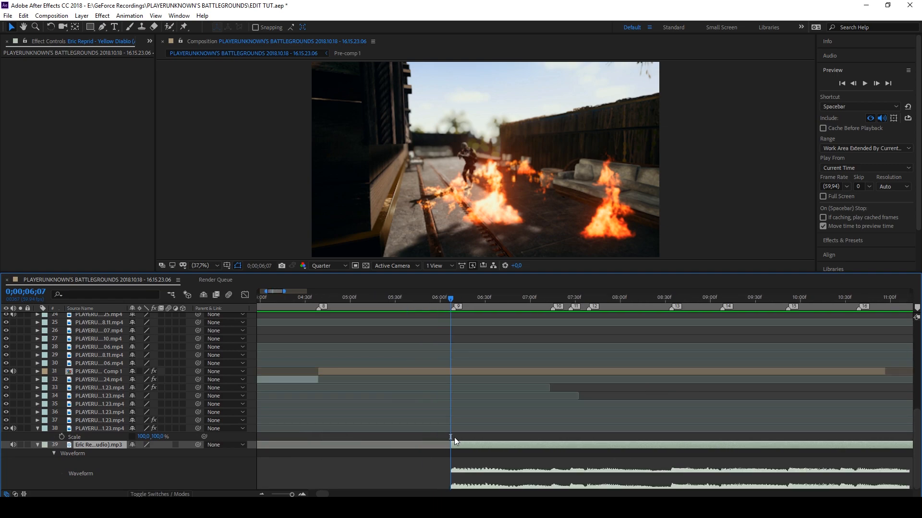
Select the clips on layers 31 to 38 and move them together so the first one starts just before marker 9
scroll(454, 437, "down", 5)
left_click(259, 428)
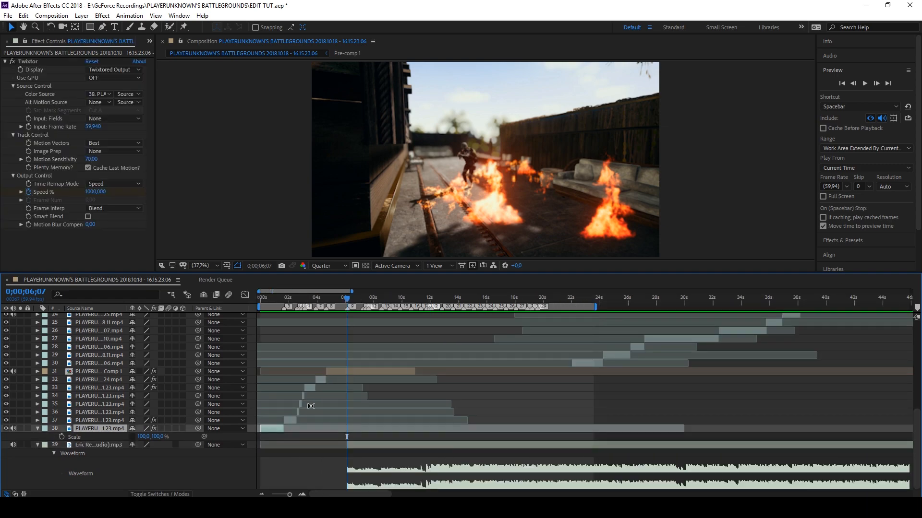
left_click(330, 372, "shift")
left_click_drag(335, 372, 423, 379)
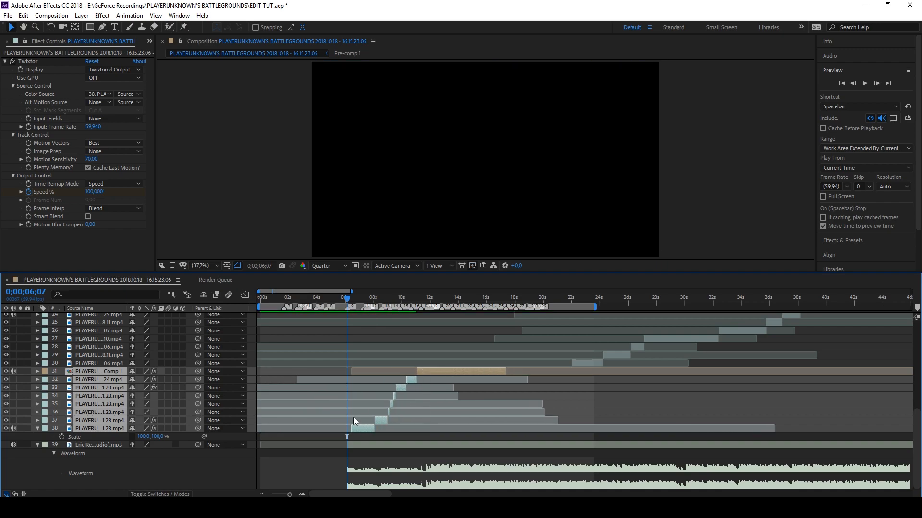
scroll(352, 422, "up", 2, "alt")
scroll(423, 442, "down", 2, "alt")
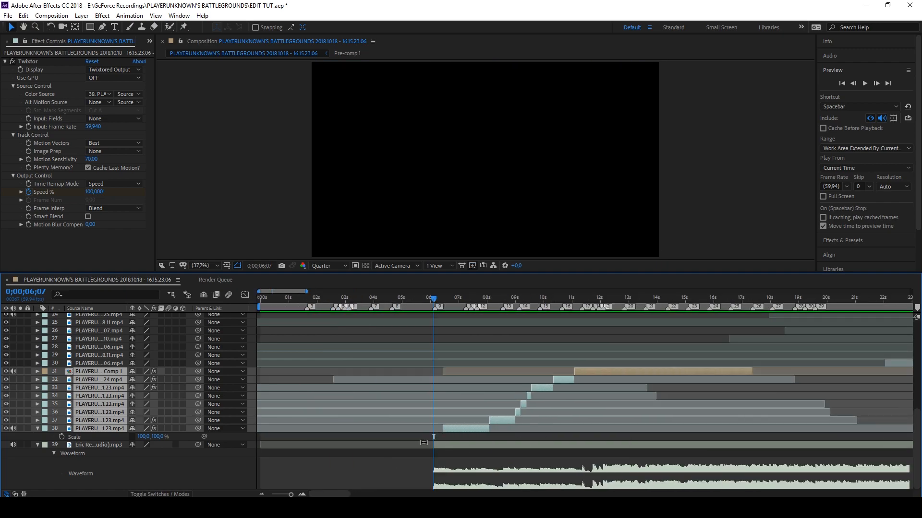
left_click_drag(460, 428, 449, 429)
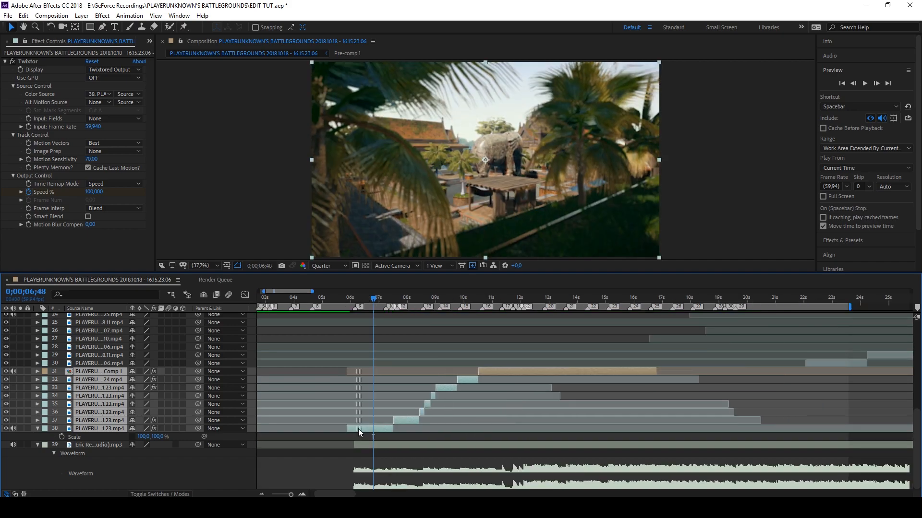
Preview the shifted clips with the trimmed music from 0;00;06;04
left_click(352, 300)
key("space")
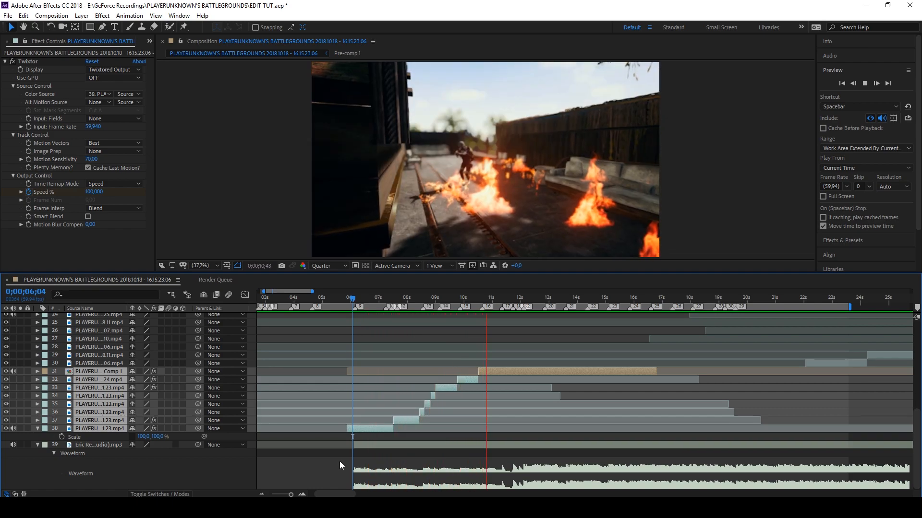
key("space")
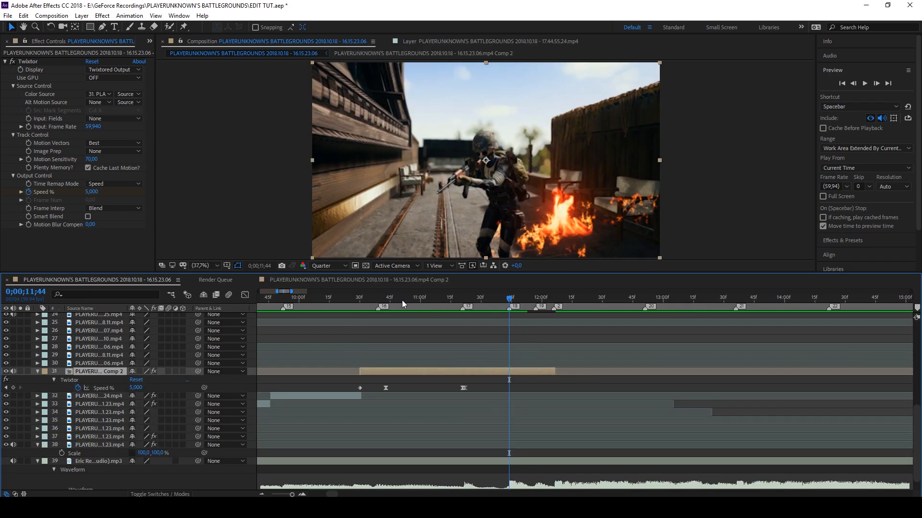
Preview the transition into the layer 31 comp and its speed ramp from 0;00;09;51
left_click(329, 304)
key("minus")
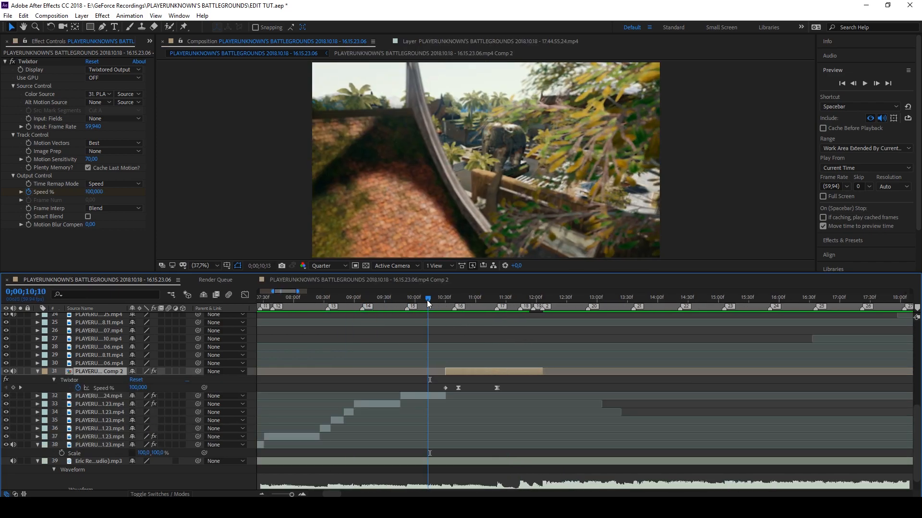
left_click(408, 299)
key("space")
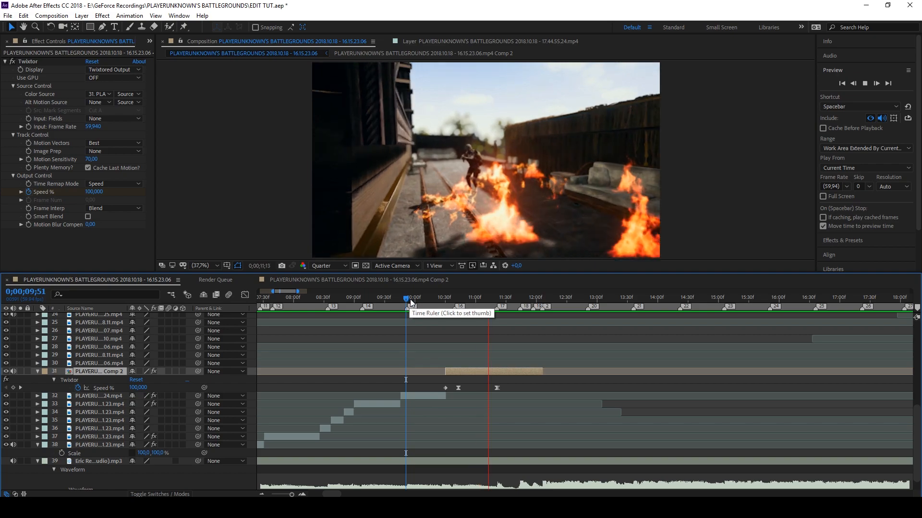
Examine the layer 31 comp's Twixtor Speed % keyframes at 0;00;11;21 and 0;00;11;22, near marker 17
left_click(469, 298)
mouse_move(469, 298)
left_mouse_down()
mouse_move(497, 296)
mouse_move(420, 299)
mouse_move(485, 298)
mouse_move(477, 297)
left_mouse_up()
key("equal")
key("equal")
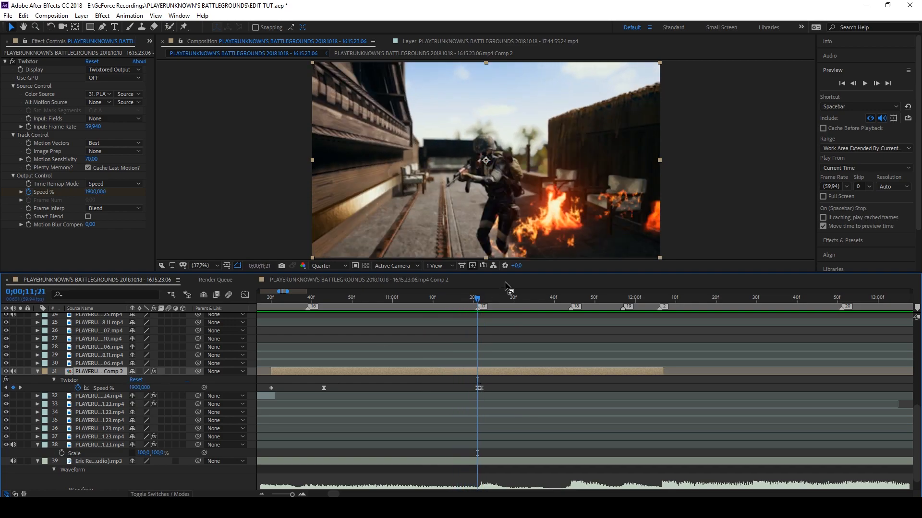
left_click_drag(473, 301, 482, 301)
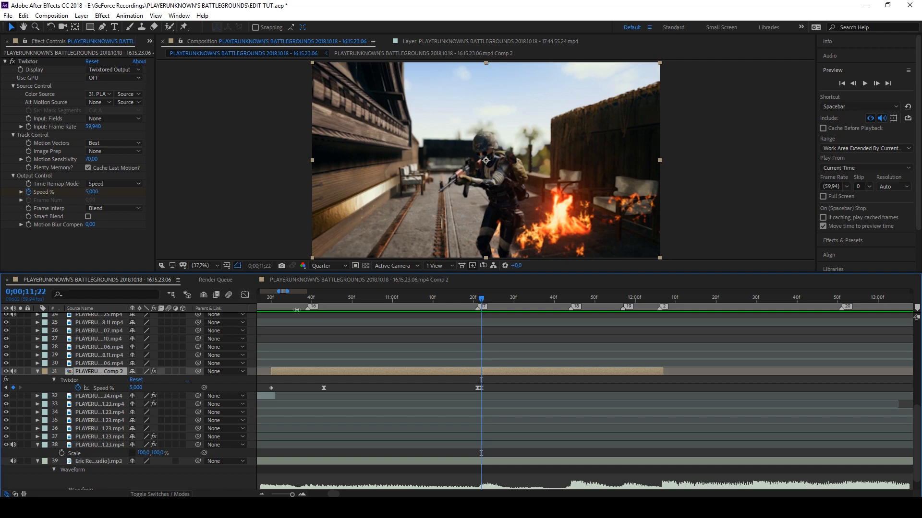
Inspect the Speed % graph curve around marker 17, and scrub through the frames following it
left_click(245, 295)
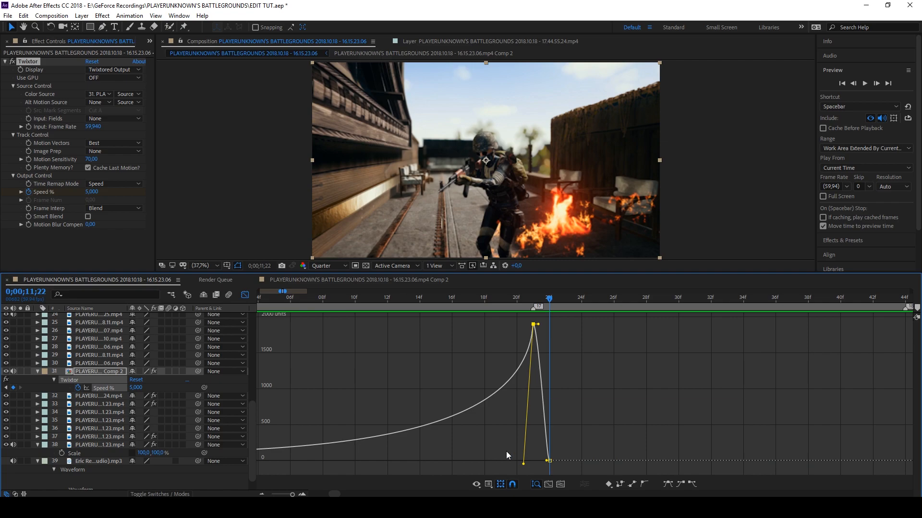
left_click(245, 294)
left_click_drag(436, 297, 522, 306)
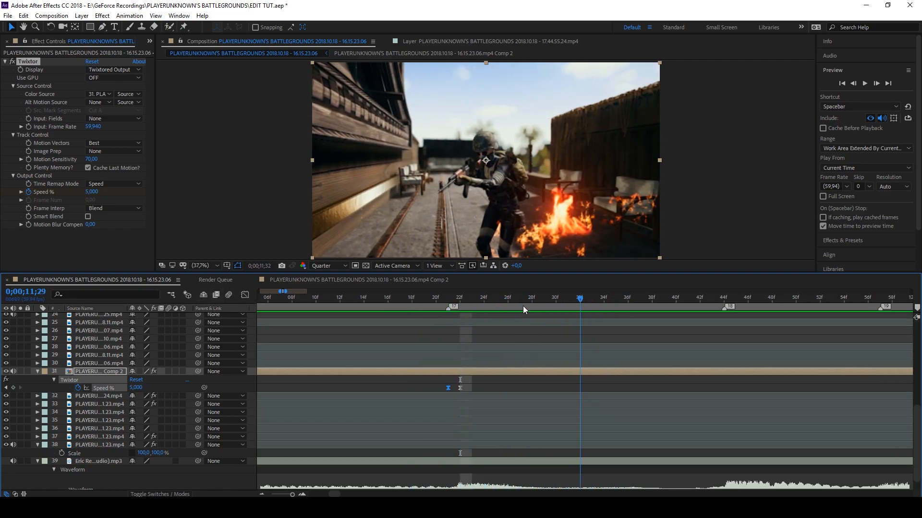
Preview the layer 31 comp's speed ramp from 0;00;10;59 and enlarge the composition preview
key("minus")
left_click_drag(416, 301, 332, 300)
key("space")
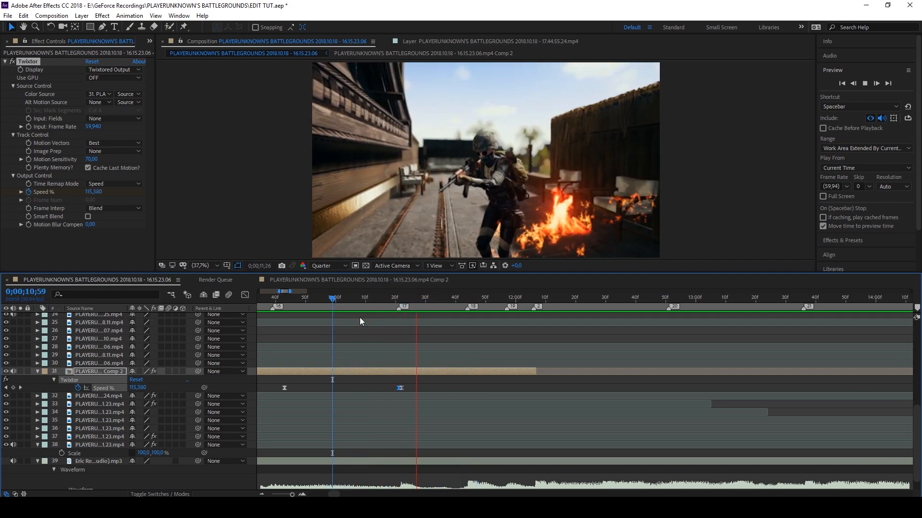
left_click(356, 297)
left_click_drag(483, 273, 486, 331)
left_click(330, 356)
key("space")
Split the layer 31 comp at 0;00;11;44 on marker 18 and set the second part's Scale to 130%
left_click_drag(331, 355, 469, 357)
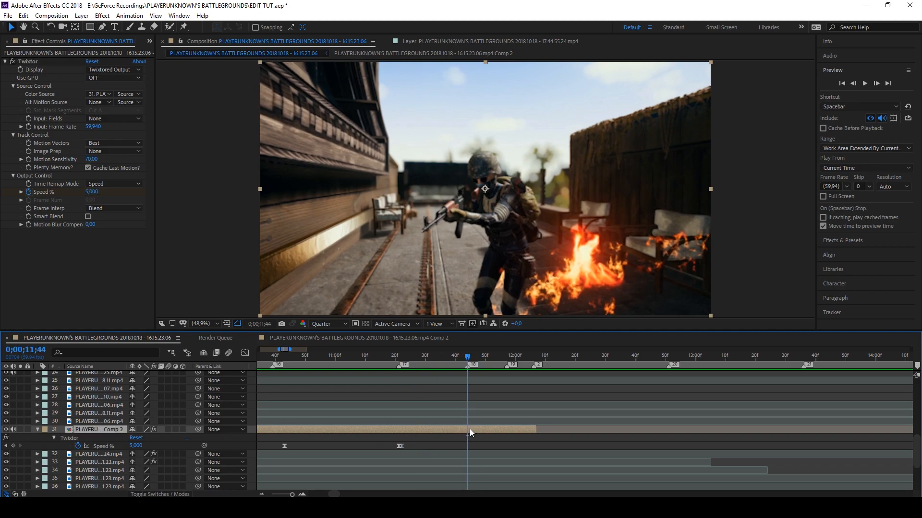
key("ctrl+shift+d")
left_click(85, 430)
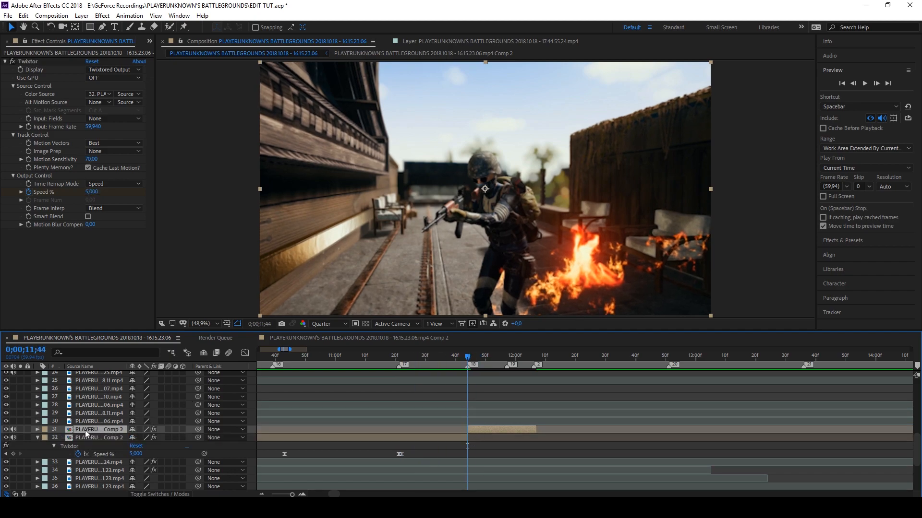
key("s")
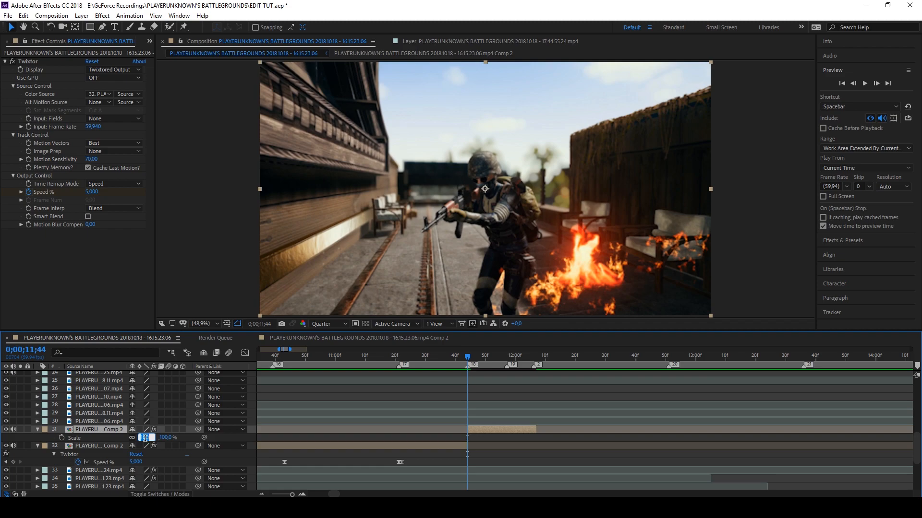
type("130")
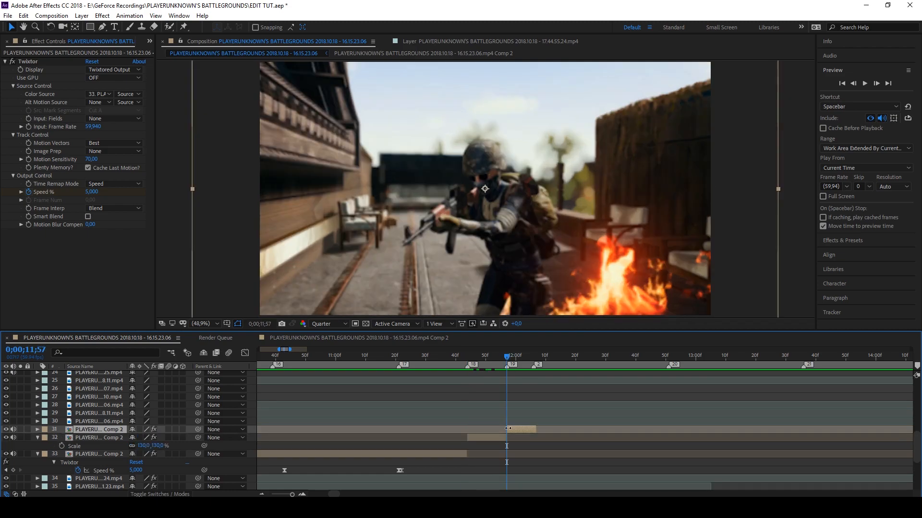
Cut the scaled comp at 0;00;11;57 on marker 19 and delete the remaining part
key("Delete")
mouse_move(452, 358)
left_mouse_down()
mouse_move(440, 358)
mouse_move(513, 358)
mouse_move(467, 361)
mouse_move(484, 363)
left_mouse_up()
key("k")
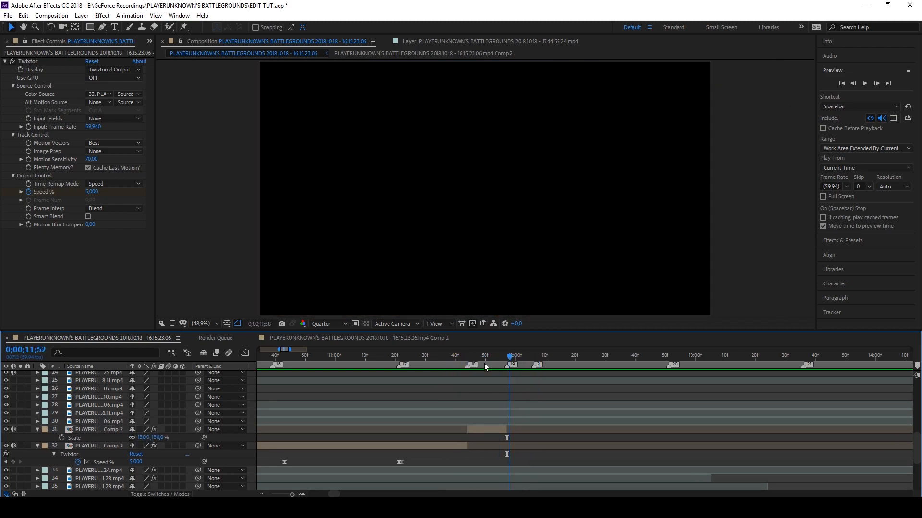
key("j")
Check the Twixtor Speed % keyframes of the scaled comp, and collapse the properties of both Comp 2 layers
left_click(482, 432)
key("u")
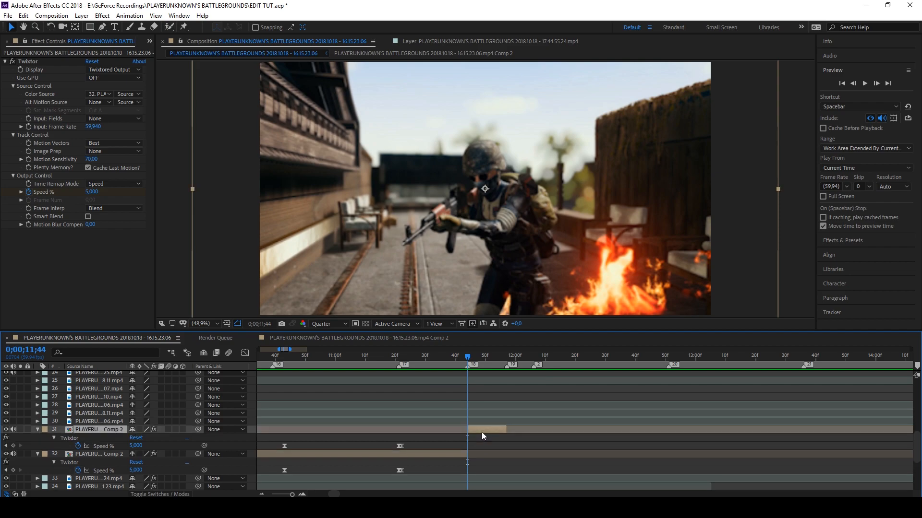
key("u")
left_click(463, 435)
key("u")
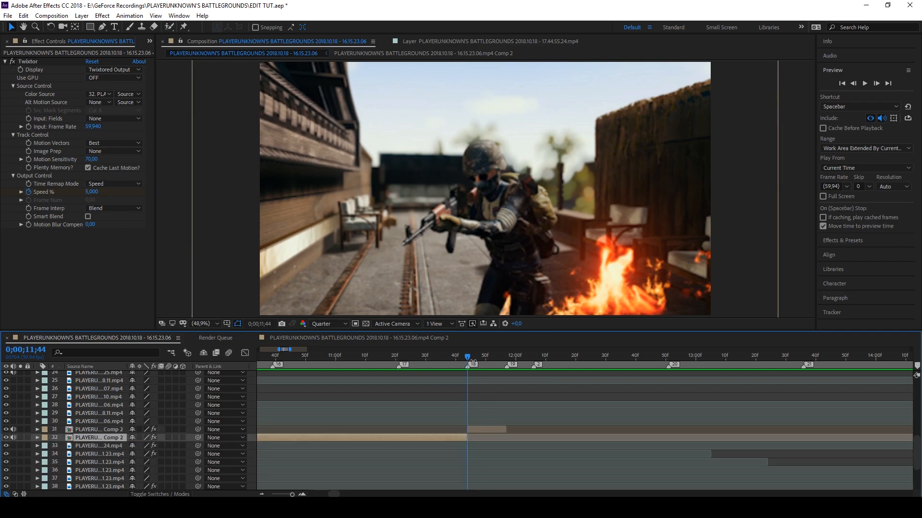
Preview the synced clips from 0;00;07;53 through the elephant statue shots
mouse_move(473, 363)
left_mouse_down()
mouse_move(436, 362)
mouse_move(491, 356)
mouse_move(446, 362)
left_mouse_up()
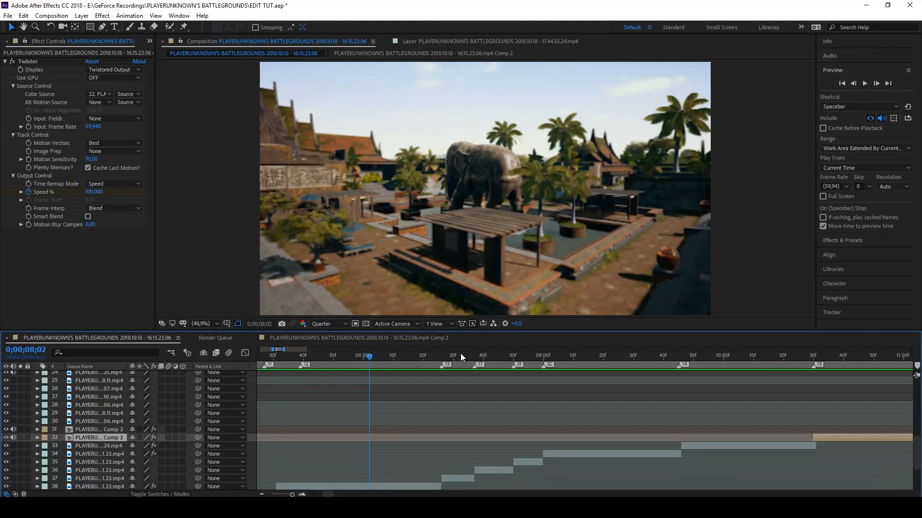
mouse_move(353, 361)
left_mouse_down()
mouse_move(565, 366)
mouse_move(448, 373)
mouse_move(570, 369)
mouse_move(431, 364)
mouse_move(378, 383)
mouse_move(356, 358)
left_mouse_up()
scroll(370, 385, "down", 1)
key("space")
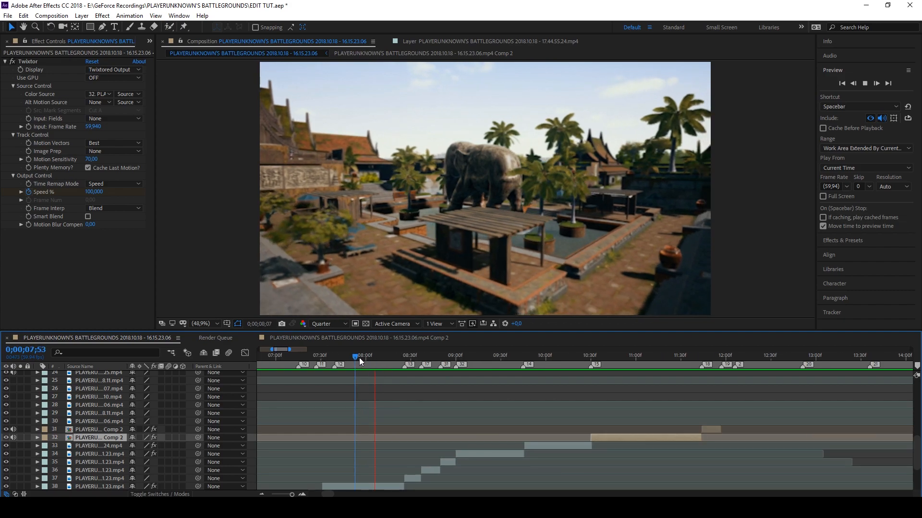
key("space")
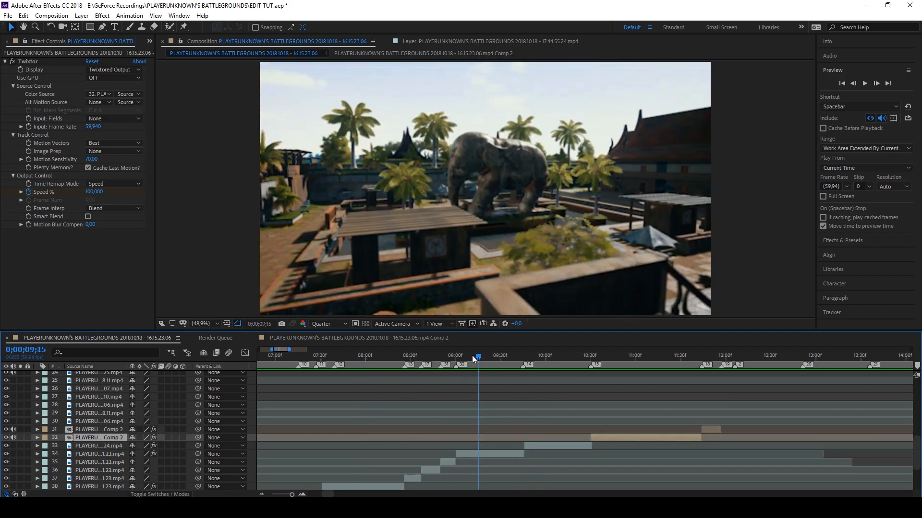
Review the clip cuts leading into the first Comp 2 layer at 0;00;10;30
left_click_drag(471, 355, 436, 359)
scroll(496, 359, "up", 1)
left_click_drag(476, 364, 448, 354)
scroll(499, 398, "down", 1)
key("space")
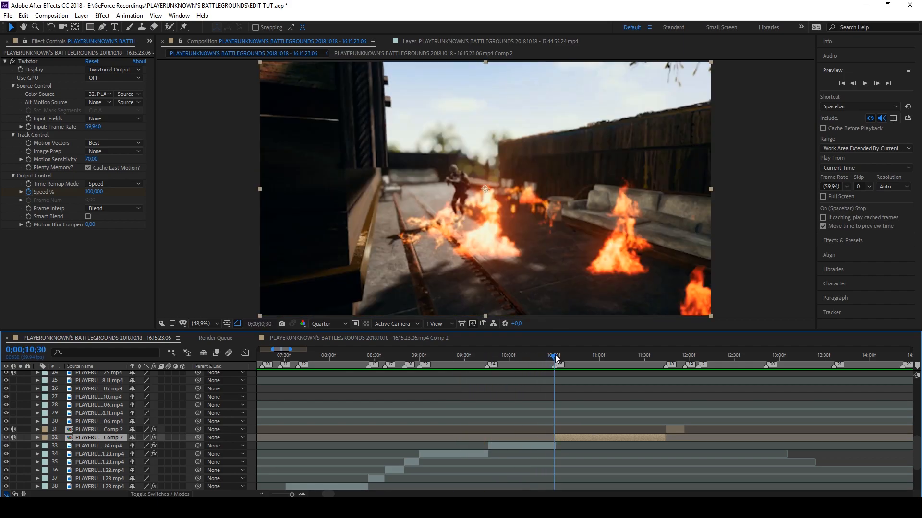
key("space")
Preview the Comp 2 speed ramp and the cut to the scaled part from 0;00;10;57
scroll(603, 380, "up", 1)
mouse_move(495, 357)
left_mouse_down()
mouse_move(523, 356)
mouse_move(419, 363)
mouse_move(469, 355)
mouse_move(488, 356)
mouse_move(451, 360)
mouse_move(520, 368)
mouse_move(489, 370)
left_mouse_up()
key("space")
key("space")
key("minus")
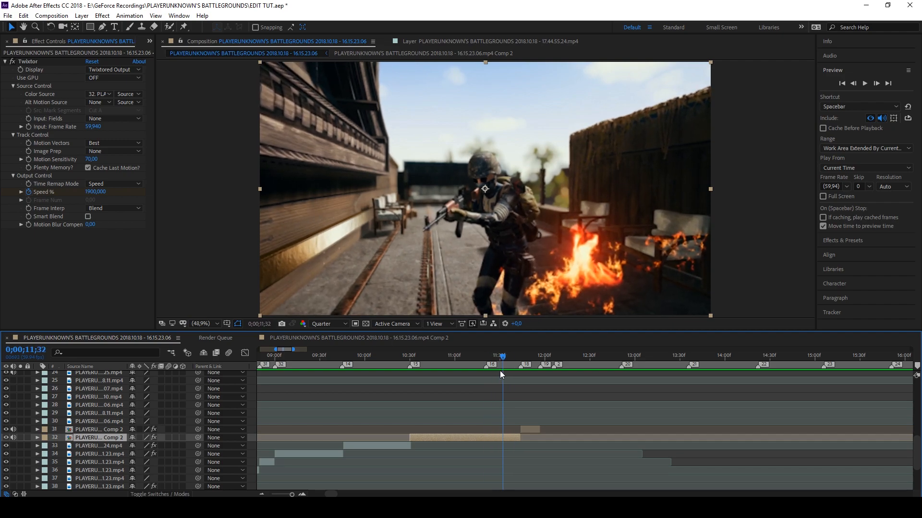
left_click(450, 368)
key("space")
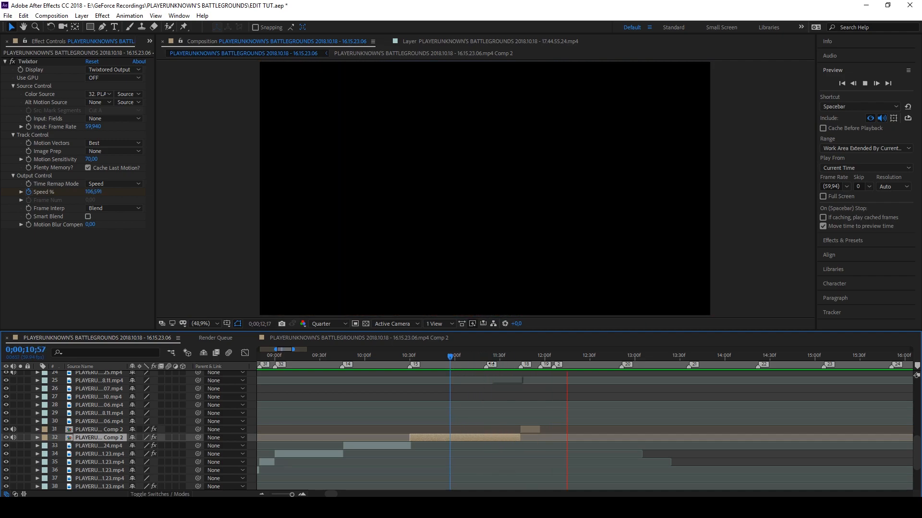
Compare the frames on both sides of the marker 18 cut and check the layer 31 comp's Scale
left_click_drag(518, 359, 520, 359)
scroll(536, 394, "up", 1)
left_click(480, 356)
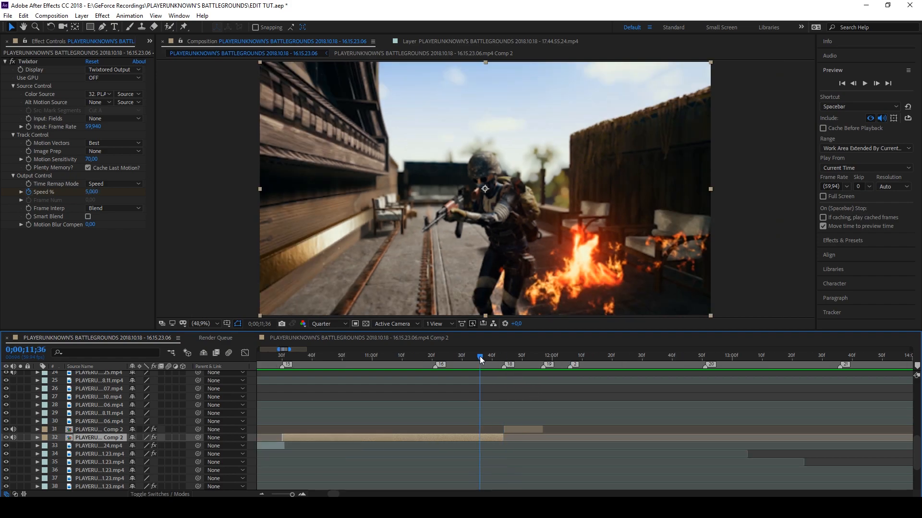
mouse_move(462, 362)
left_mouse_down()
mouse_move(560, 366)
mouse_move(452, 364)
mouse_move(515, 366)
mouse_move(491, 373)
mouse_move(508, 372)
left_mouse_up()
left_click(519, 430)
key("s")
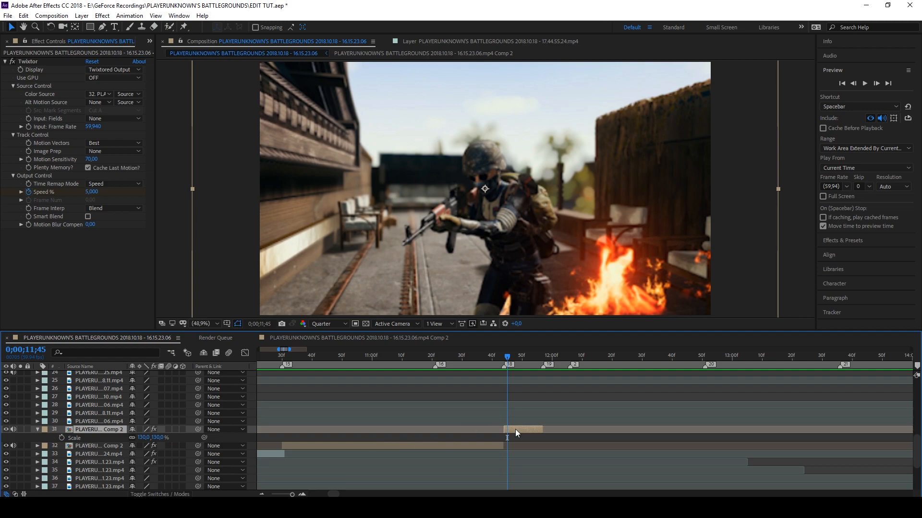
key("s")
left_click(474, 360)
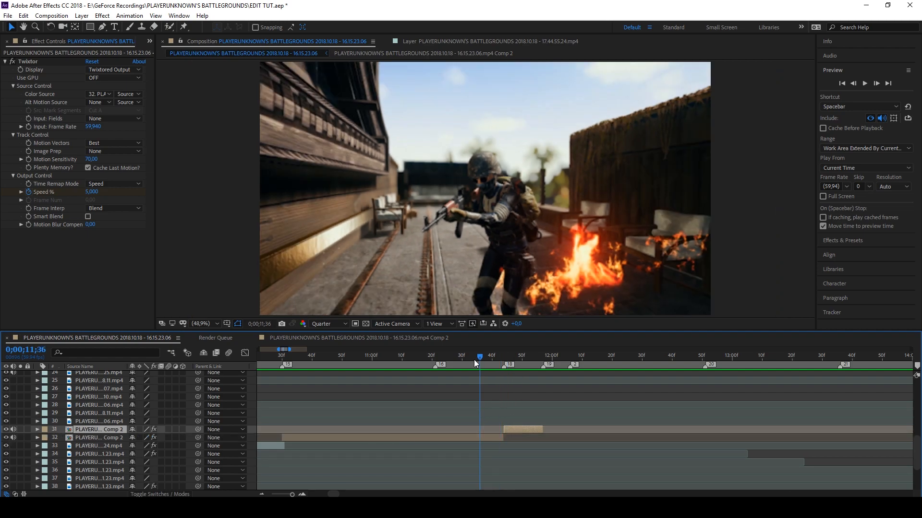
left_click_drag(451, 359, 546, 366)
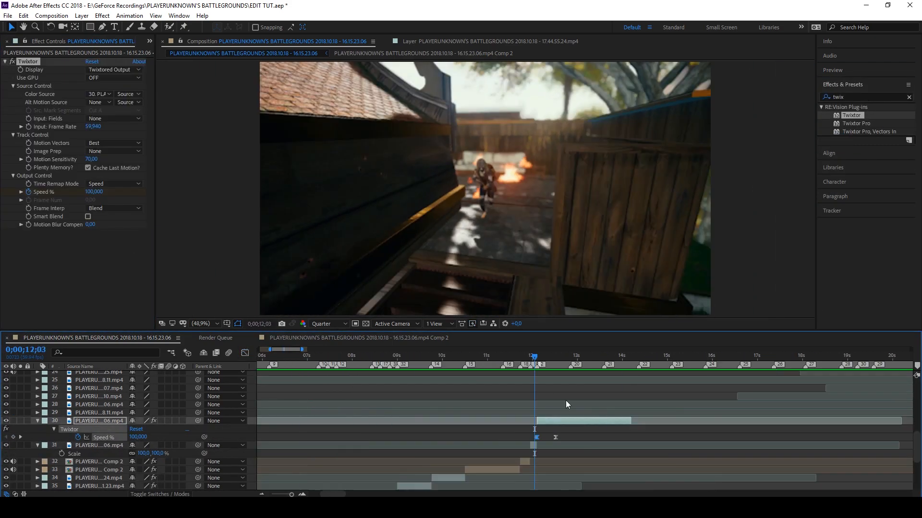
Preview the edited sequence with the music from 0;00;06;05
left_click_drag(531, 358, 471, 356)
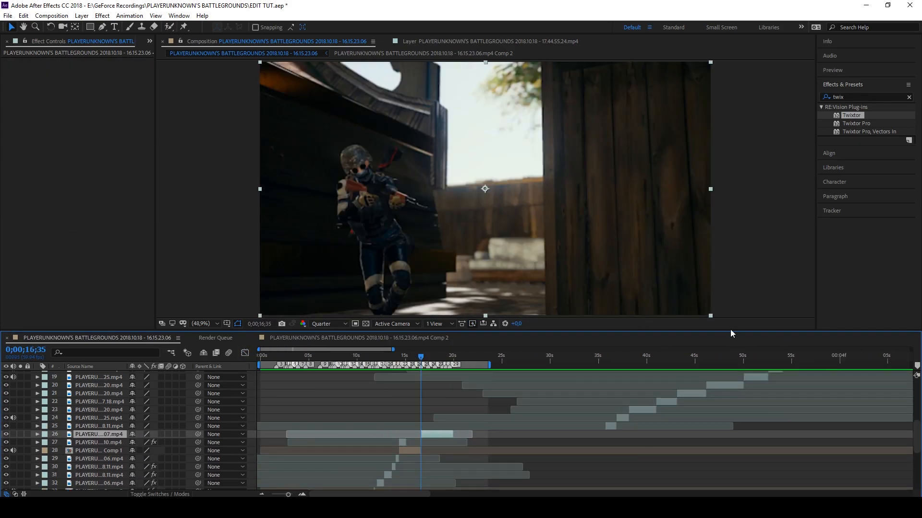
left_click_drag(730, 333, 733, 287)
left_click_drag(917, 419, 918, 455)
scroll(313, 375, "up", 4)
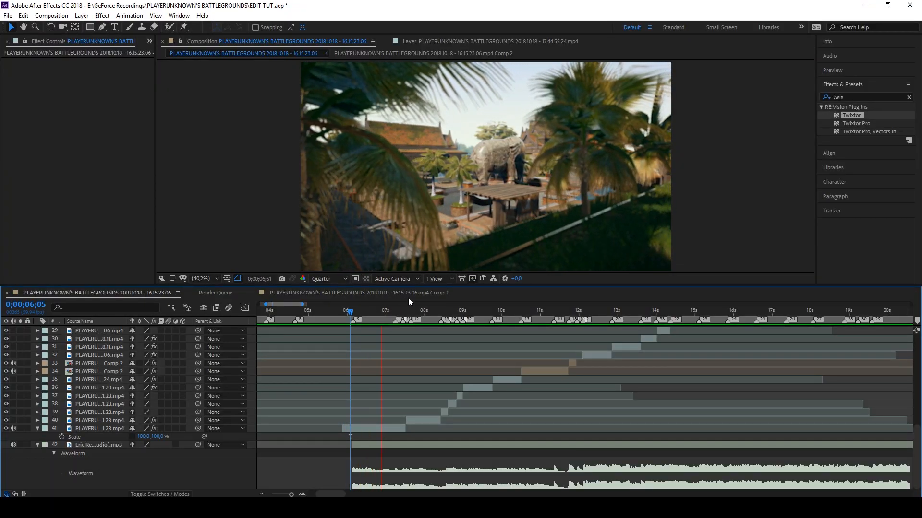
key("space")
Enlarge the composition preview and play the opening elephant statue shot from 0;00;06;46
left_click_drag(473, 286, 473, 354)
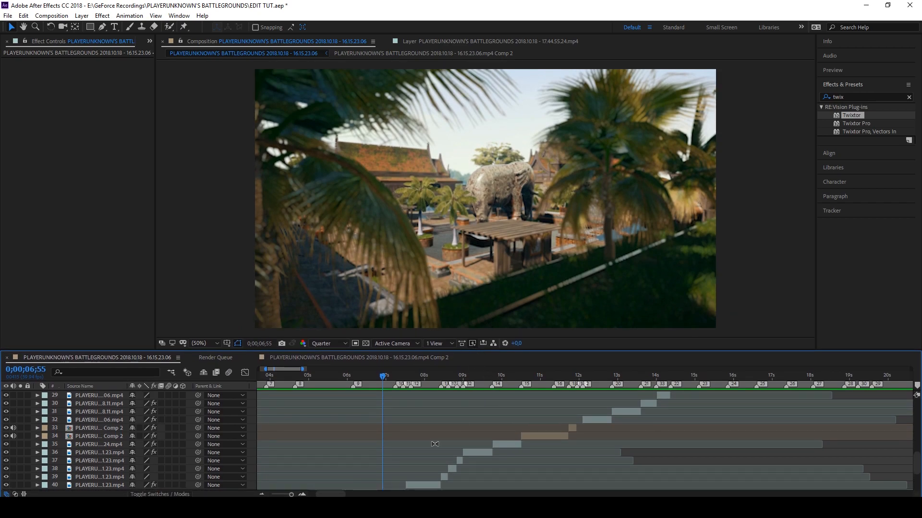
left_click_drag(383, 379, 371, 379)
key("space")
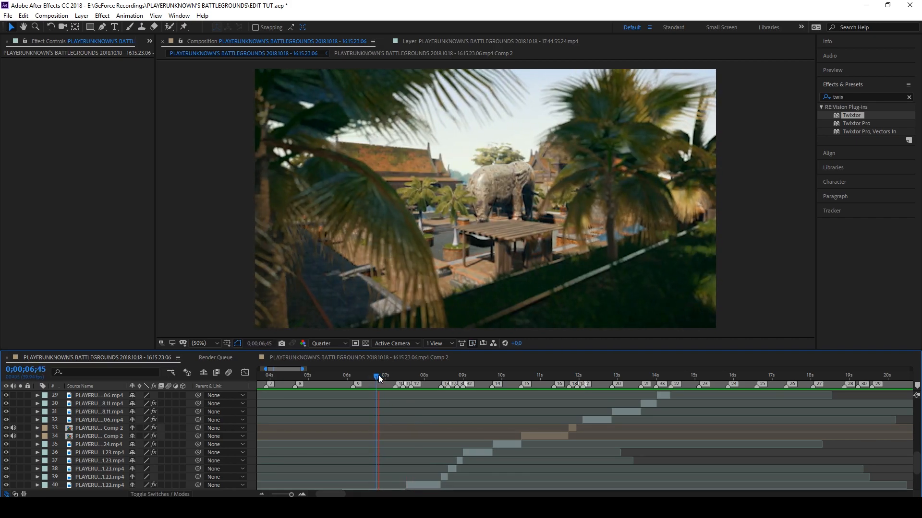
left_click_drag(382, 377, 376, 378)
key("space")
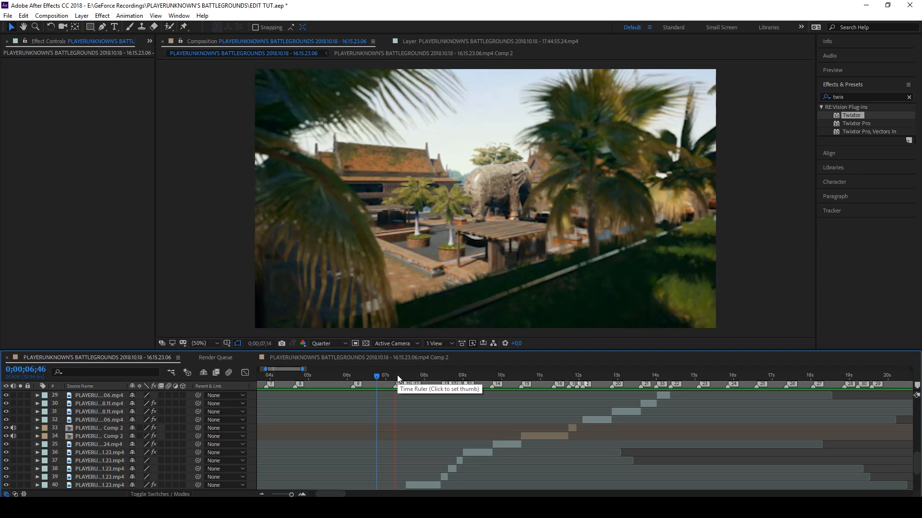
Play the sequence from 0;00;08;19, 0;00;09;15 and 0;00;10;09 to check the cuts and camera movements
left_click(432, 378)
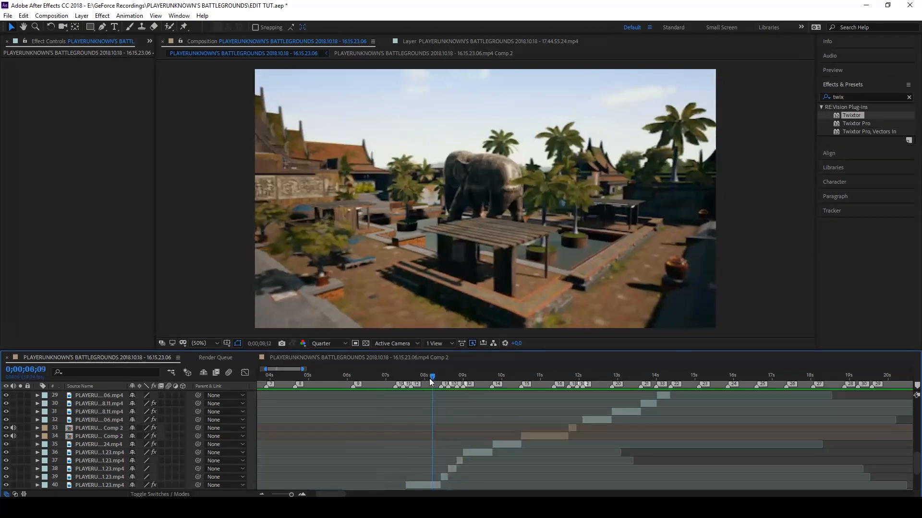
left_click_drag(433, 378, 436, 379)
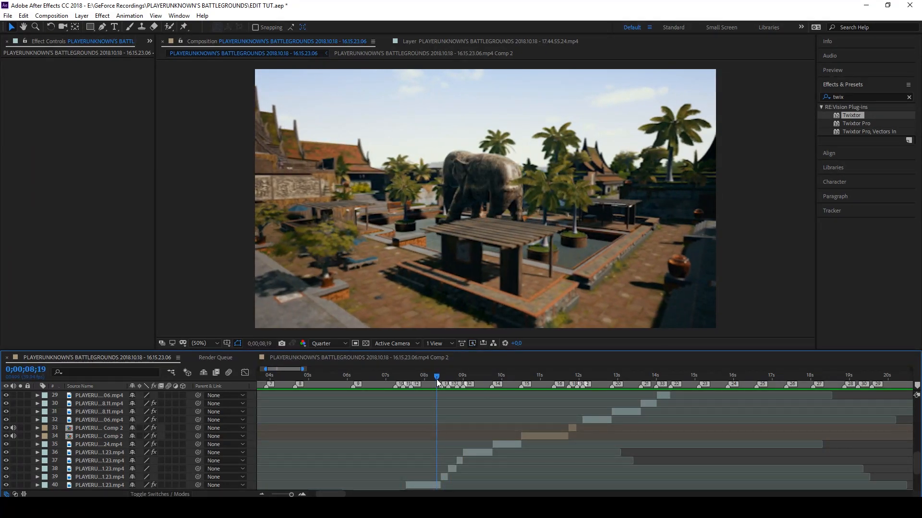
key("space")
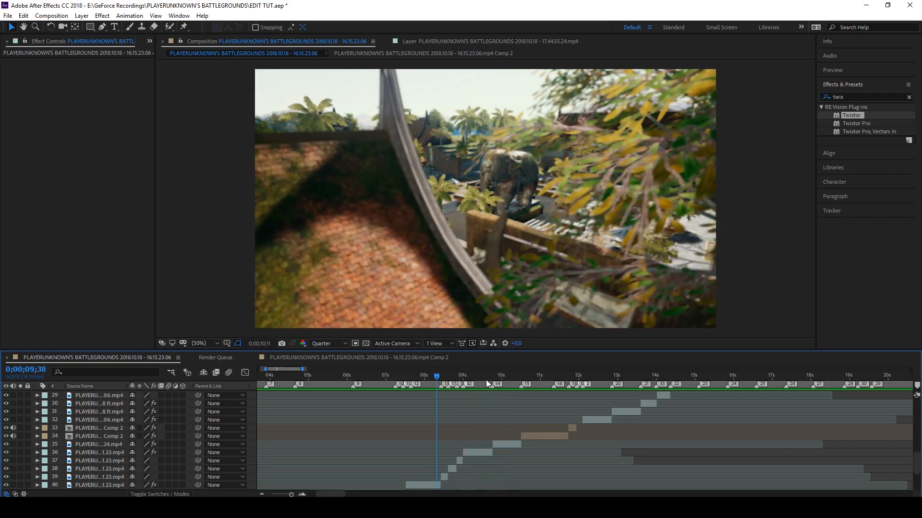
left_click(473, 378)
key("space")
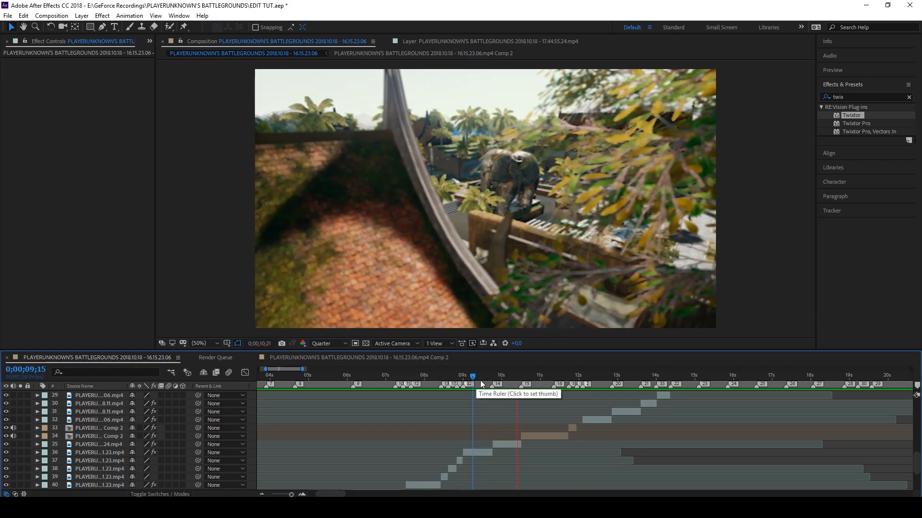
left_click(503, 380)
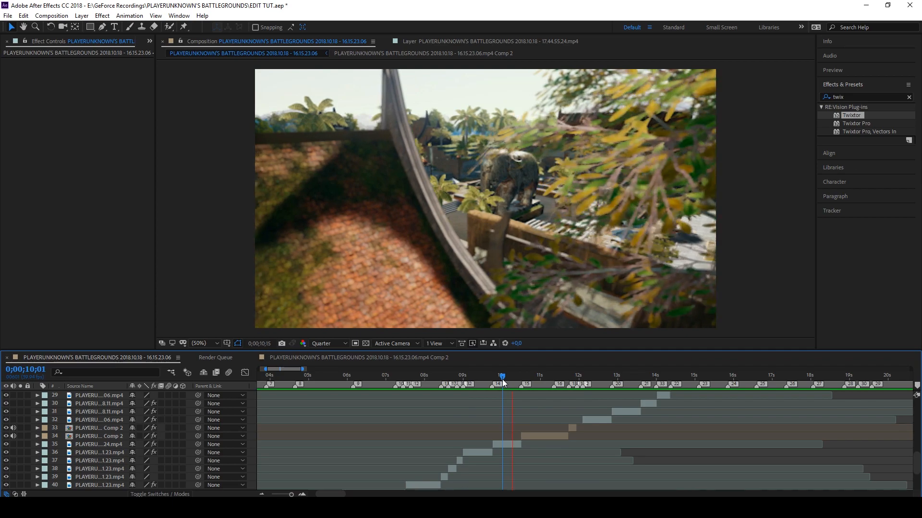
mouse_move(503, 381)
left_mouse_down()
mouse_move(518, 379)
mouse_move(508, 373)
left_mouse_up()
key("space")
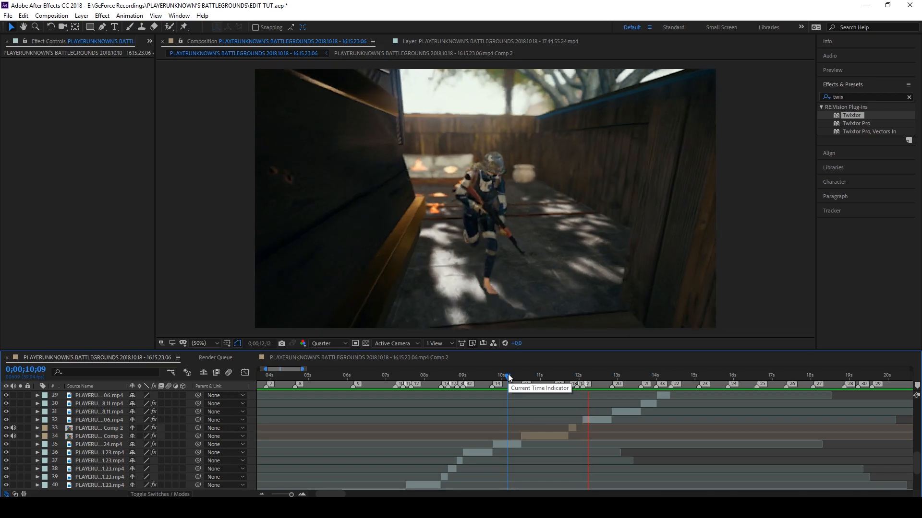
Scrub through the Comp 2 section and preview the zoom cut from 0;00;11;38
left_click_drag(509, 377, 562, 385)
scroll(600, 407, "up", 1)
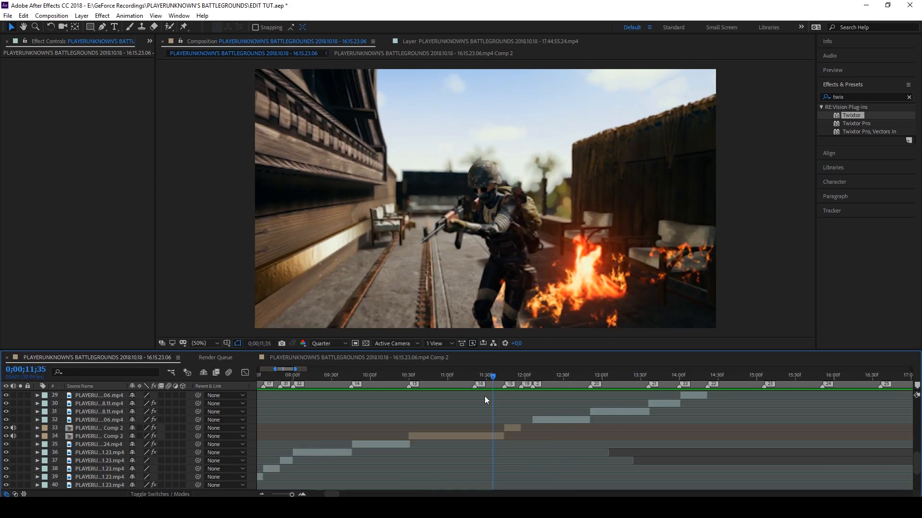
scroll(486, 395, "up", 1)
left_click_drag(464, 382, 447, 388)
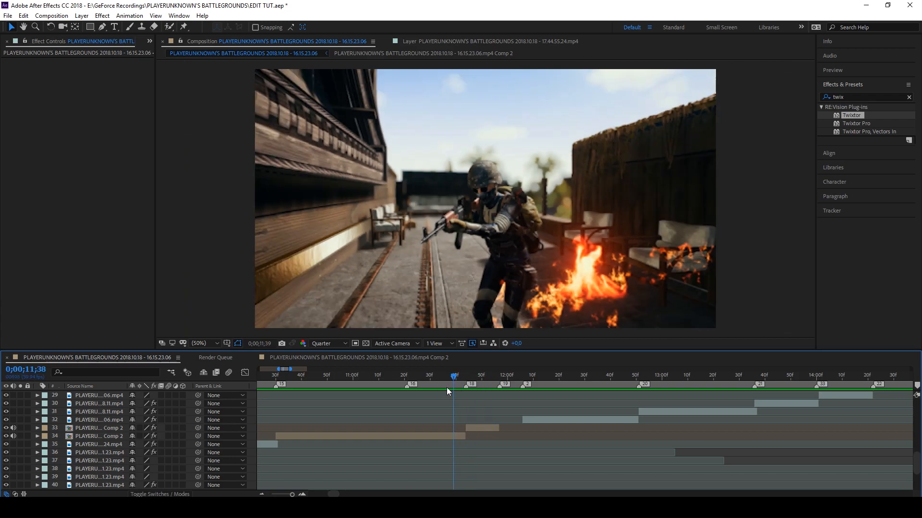
key("space")
Extend the end of the layer 33 comp to the start of the layer 32 clip, and preview it from 0;00;11;39
left_click(497, 376)
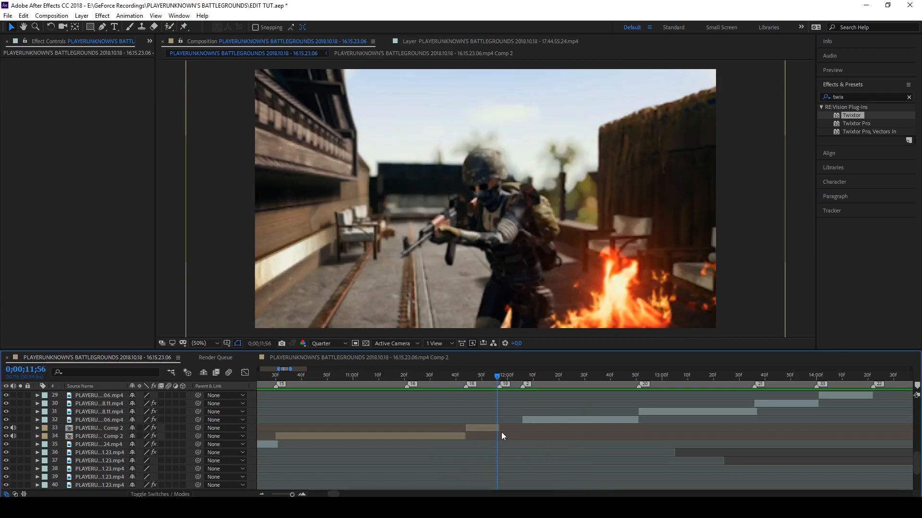
left_click_drag(500, 428, 522, 429)
left_click(454, 376)
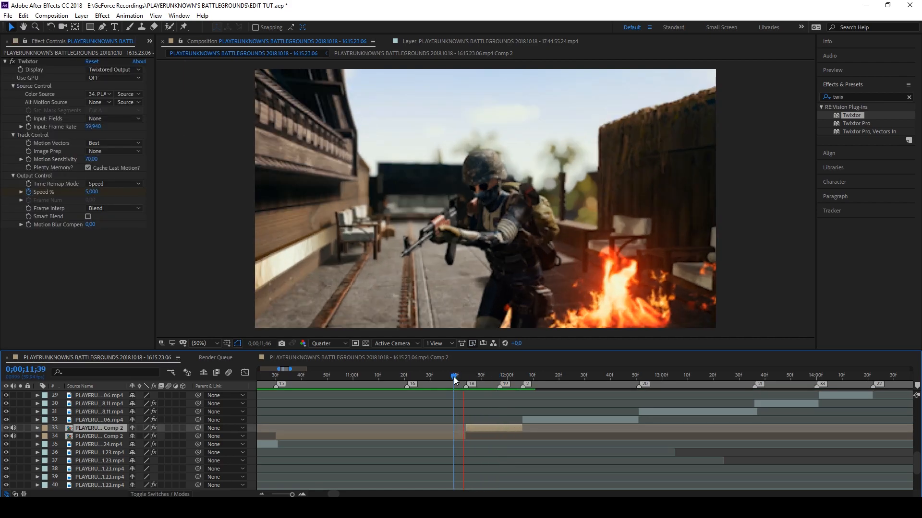
key("space")
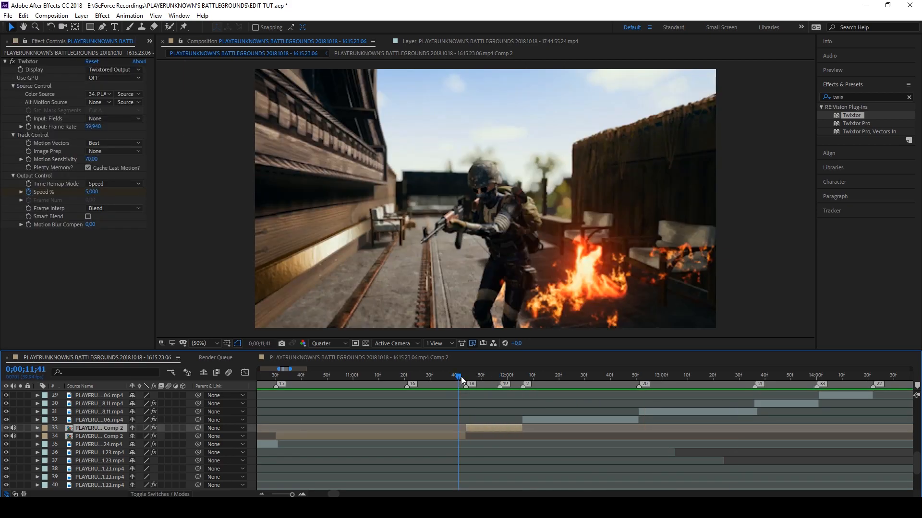
key("space")
left_click_drag(458, 381, 493, 383)
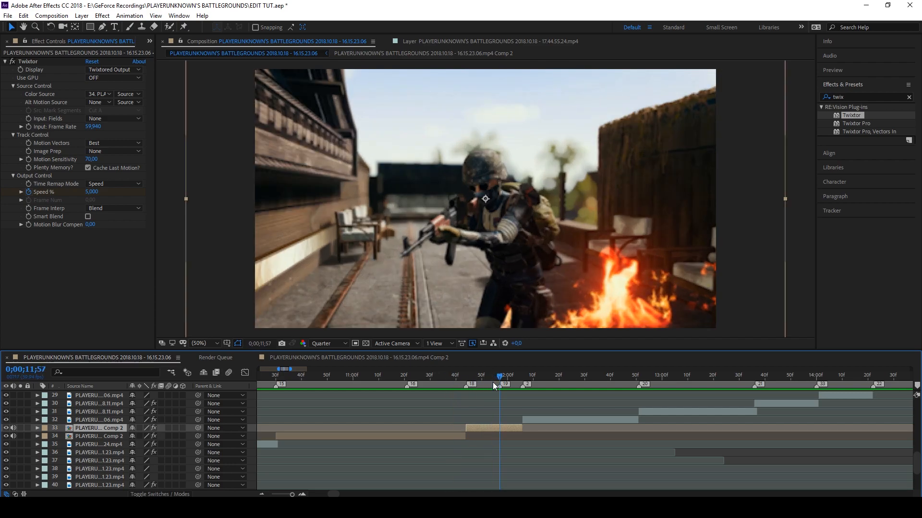
Try trimming the end of the layer 33 comp to 0;00;11;57, and scrub and play the original cut from 0;00;11;35
left_click_drag(521, 428, 496, 430)
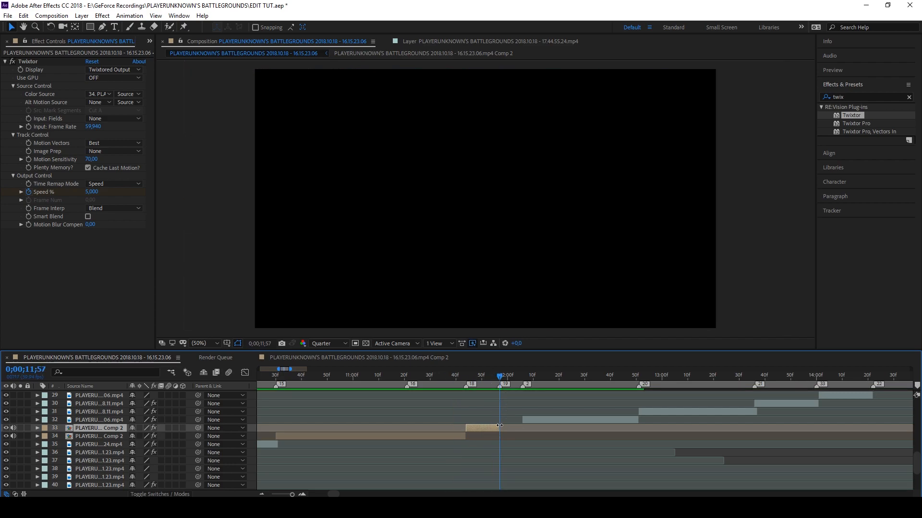
left_click_drag(499, 377, 455, 381)
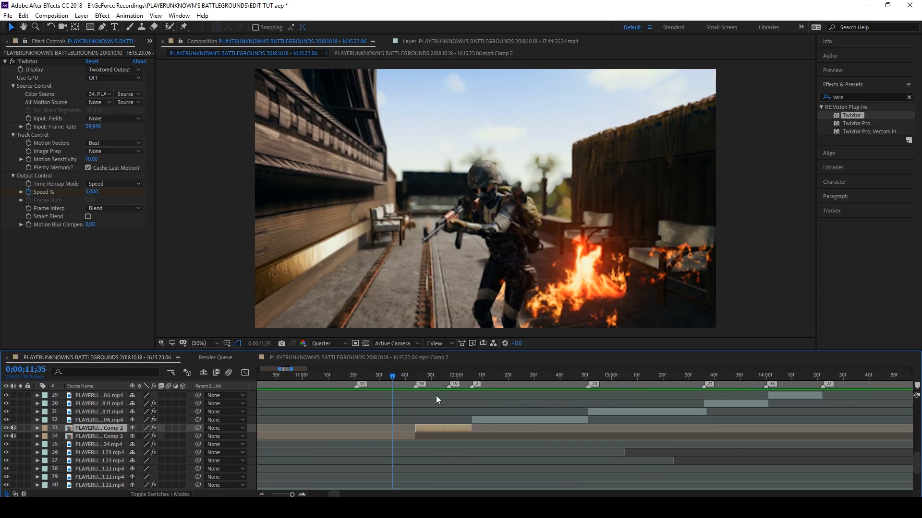
left_click_drag(411, 379, 455, 381)
key("space")
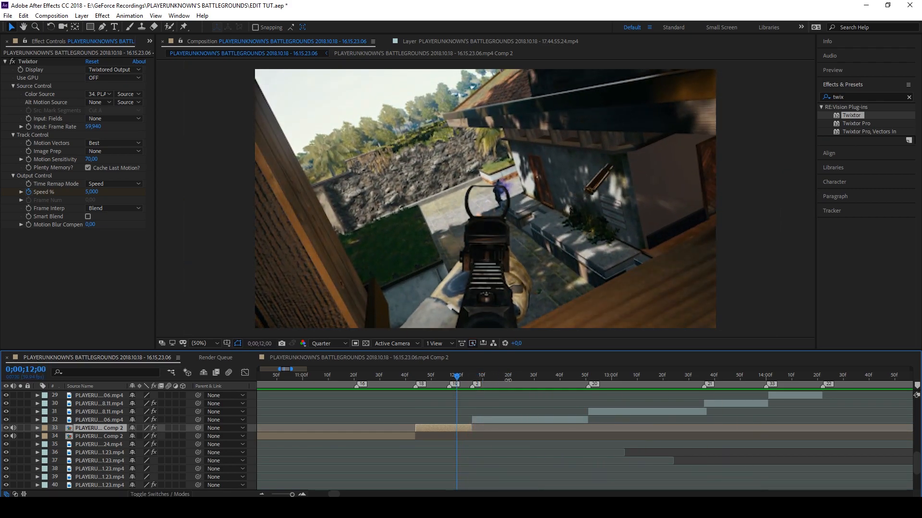
Scrub to the cut between the layer 32 and 31 clips at 0;00;12;51, and play it from 0;00;12;42
scroll(619, 414, "down", 1)
scroll(661, 413, "up", 1)
left_click_drag(491, 380, 529, 384)
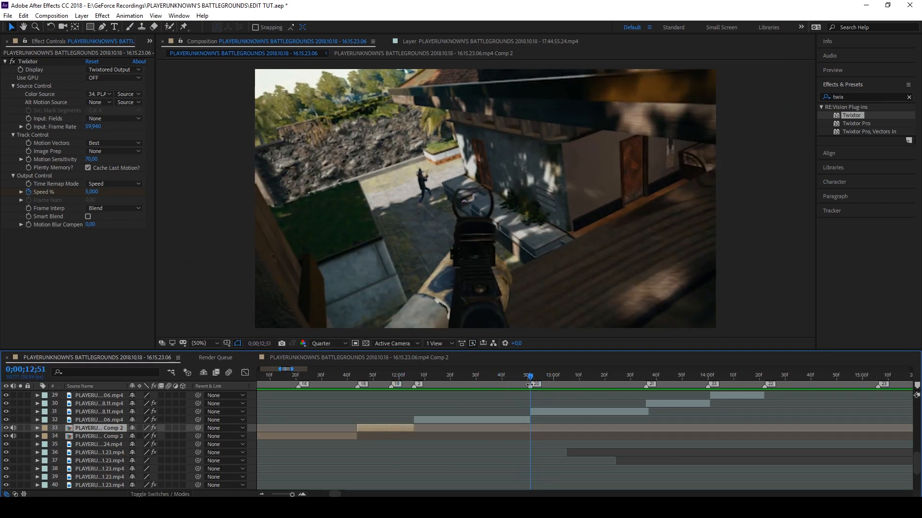
key("space")
left_click(506, 377)
key("space")
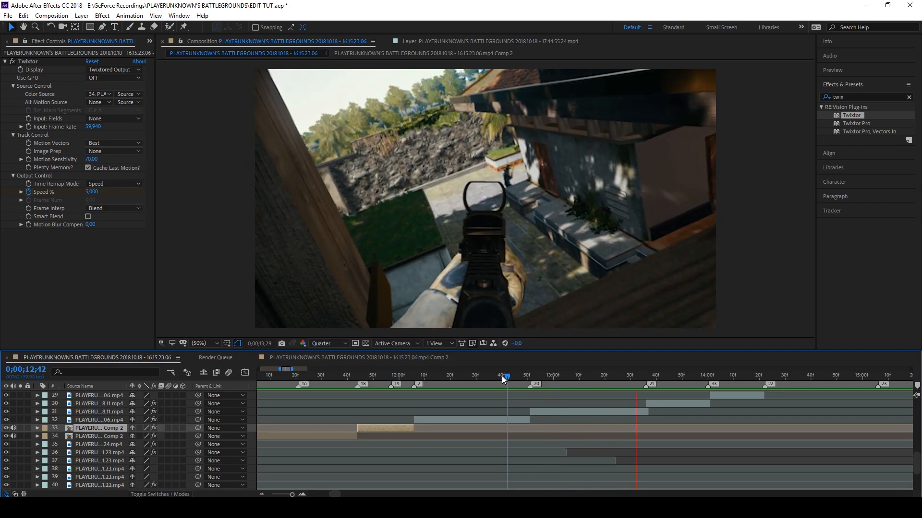
Scrub through the layer 31, 30 and 29 clips from 0;00;13;04 to 0;00;14;20, checking the cuts against the beat markers
left_click(563, 377)
scroll(458, 394, "down", 1)
scroll(596, 401, "up", 2)
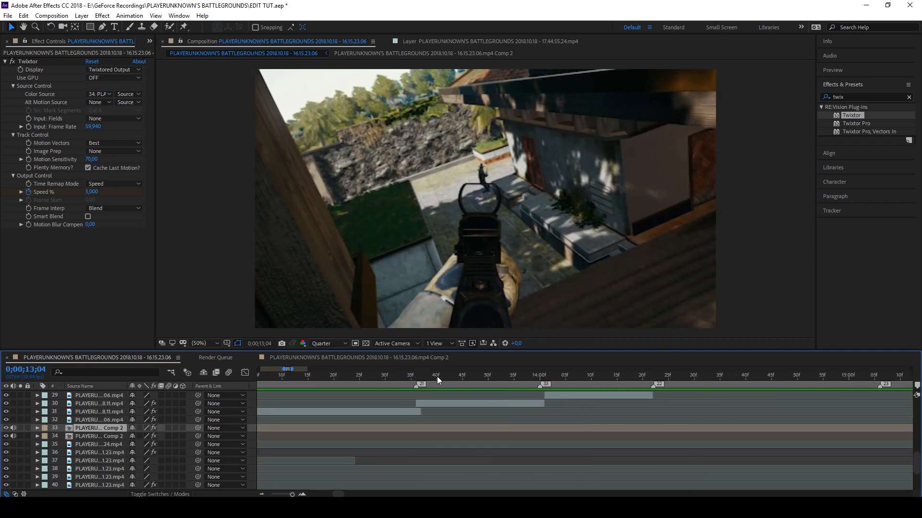
left_click(377, 376)
scroll(490, 401, "down", 1)
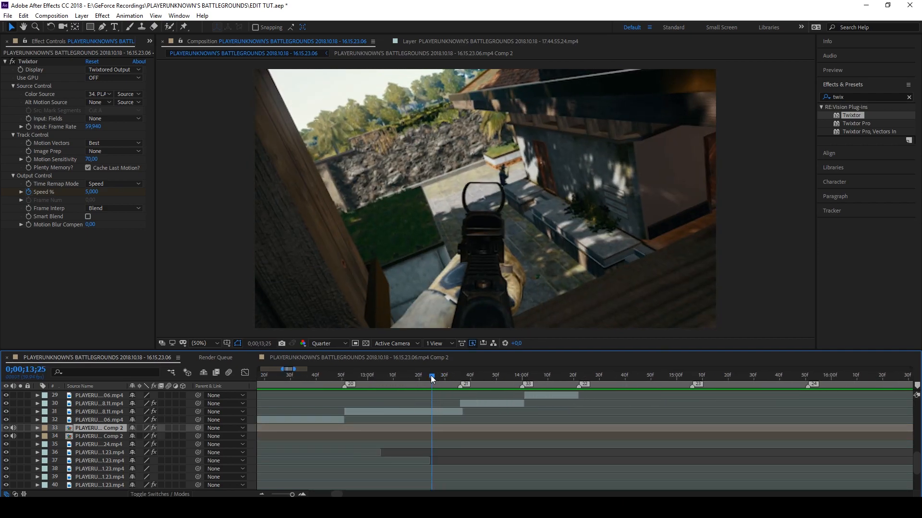
left_click_drag(430, 376, 573, 388)
left_click_drag(917, 468, 916, 457)
scroll(728, 448, "up", 1)
scroll(449, 411, "down", 1)
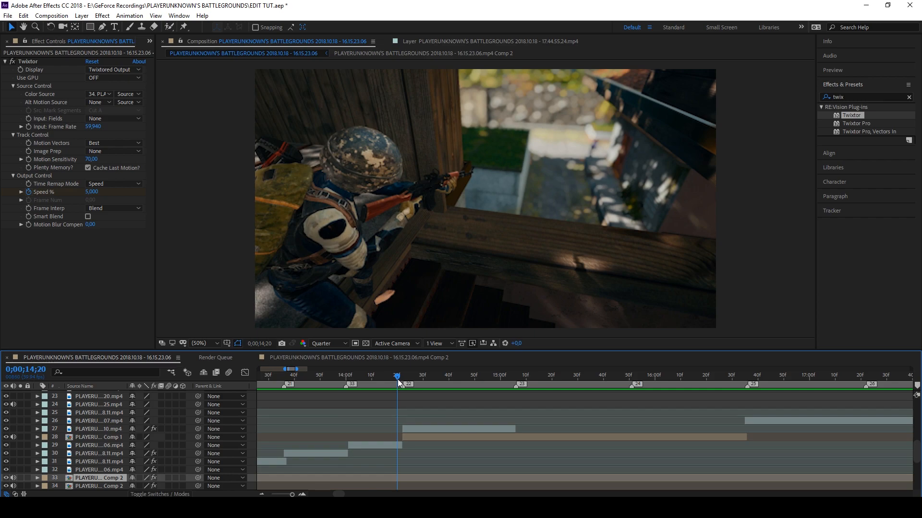
Check the layer 29 clip at 0;00;14;10, and play the sequence from 0;00;14;04 and 0;00;13;39
left_click_drag(398, 383, 371, 377)
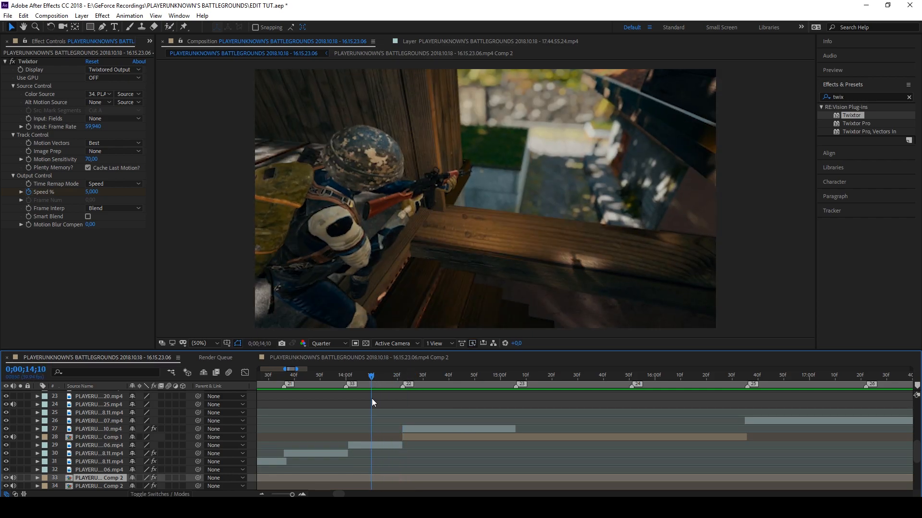
scroll(414, 405, "down", 2)
left_click(363, 377)
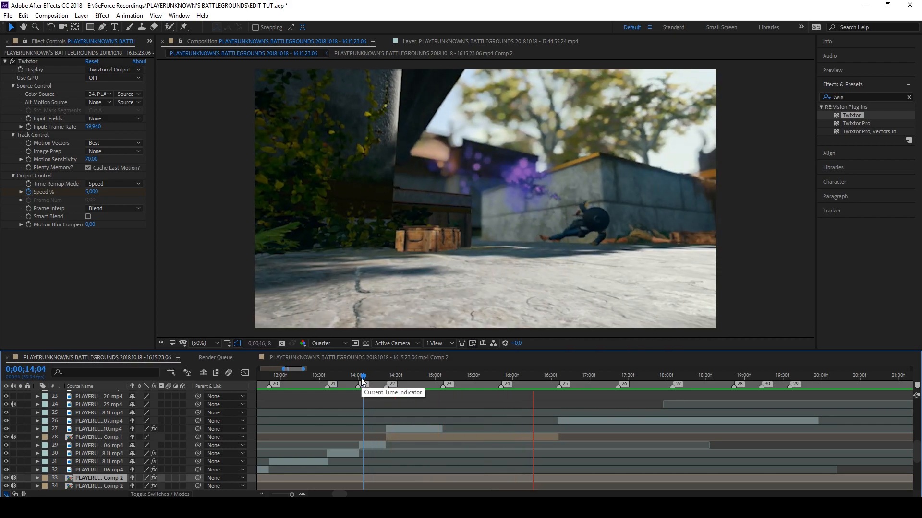
left_click(324, 373)
key("space")
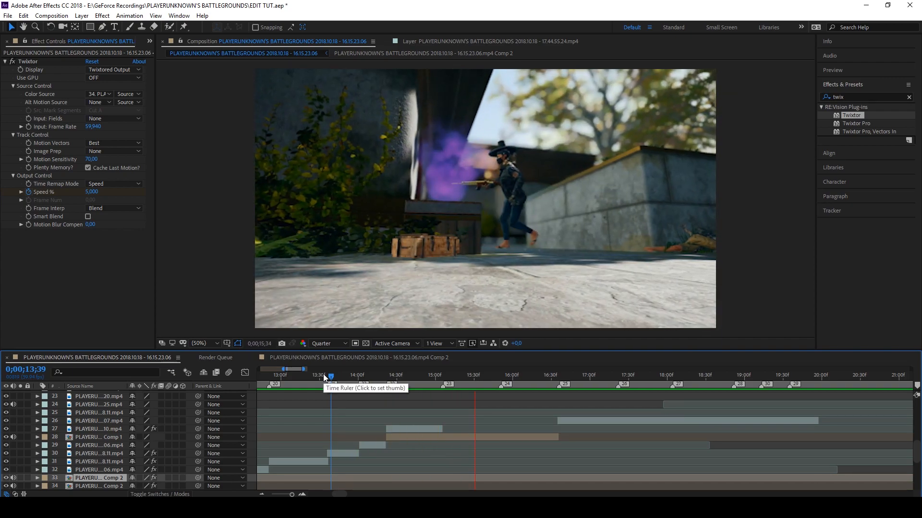
Check the shot at 0;00;16;21, show the whole edit in the timeline, and return to the elephant statue shot at 0;00;06;40
left_click(540, 376)
scroll(654, 423, "down", 4)
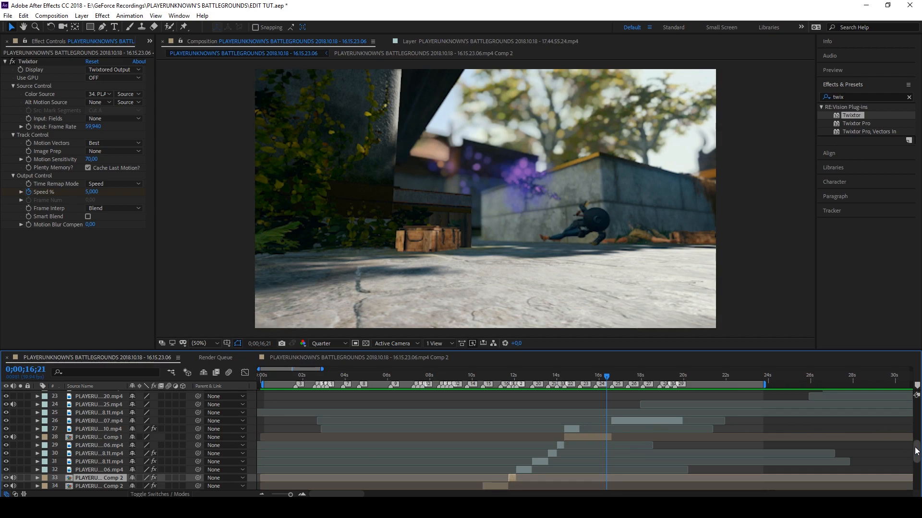
scroll(606, 460, "down", 5)
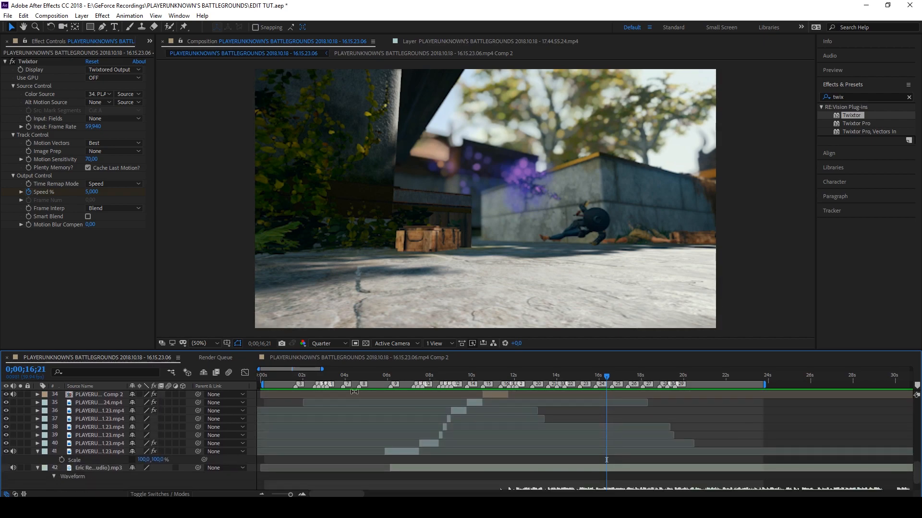
left_click_drag(386, 381, 401, 395)
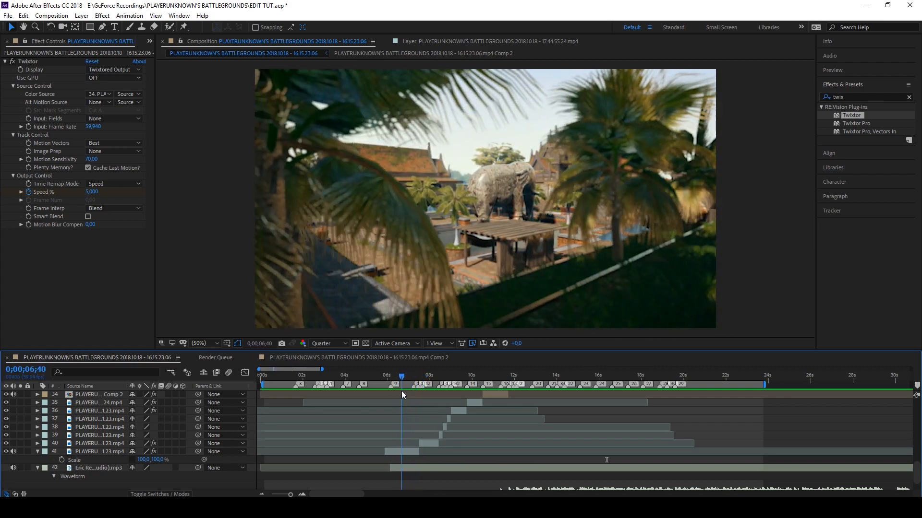
scroll(473, 435, "up", 3)
scroll(598, 436, "down", 3)
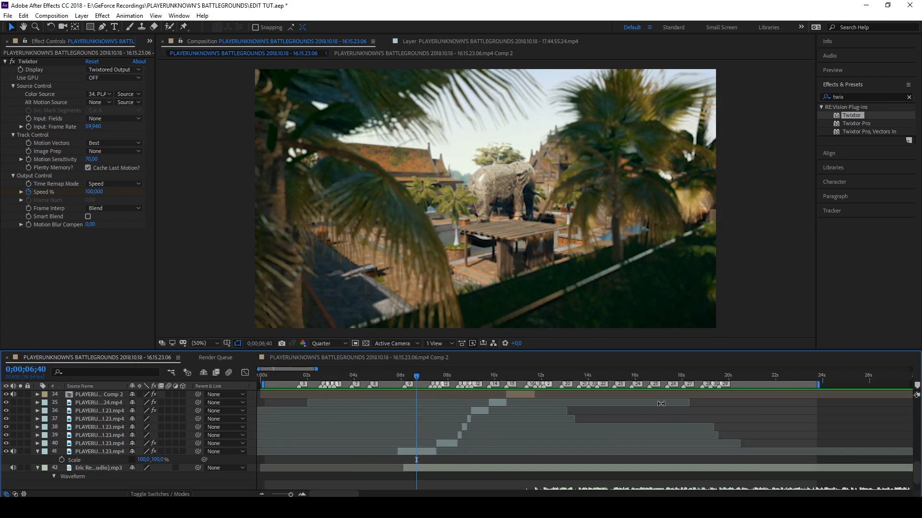
Play the montage from 0;00;06;14 at the start of the music to review the full edit
left_click(411, 381)
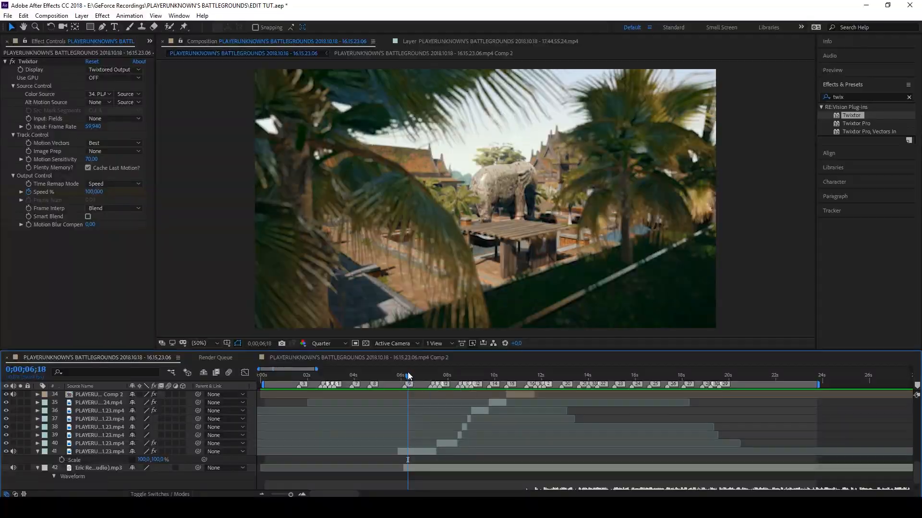
key("minus")
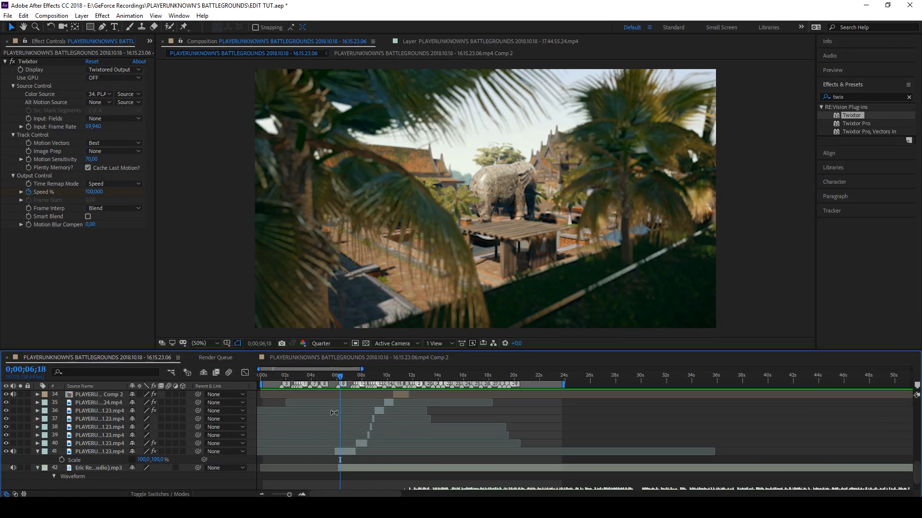
key("equal")
left_click_drag(342, 379, 342, 377)
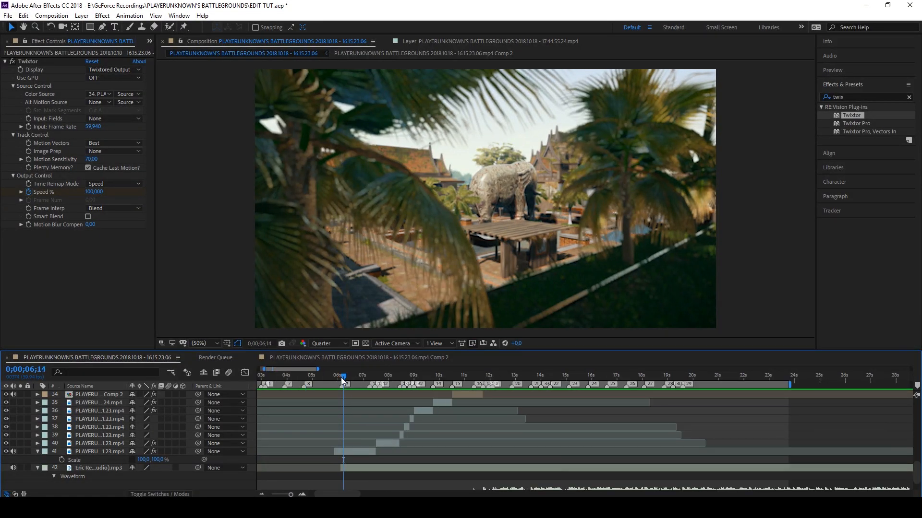
key("space")
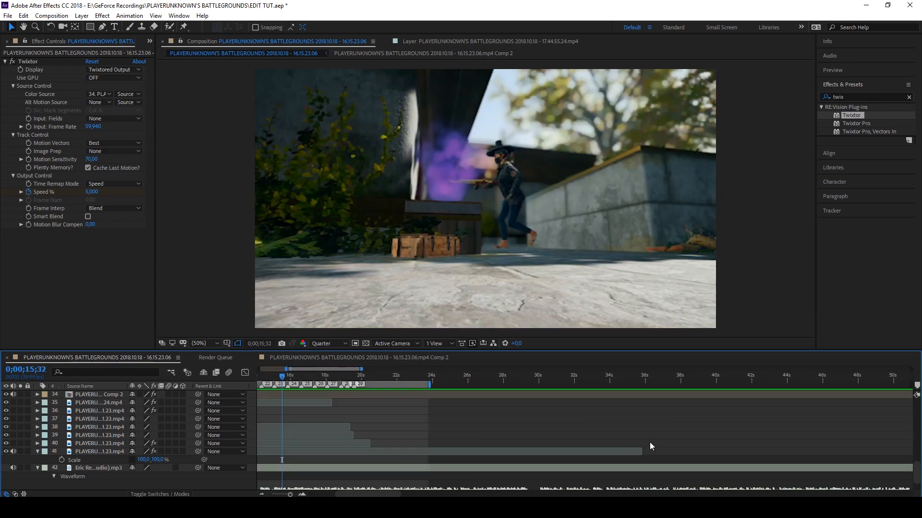
scroll(650, 442, "down", 2)
scroll(431, 422, "up", 3)
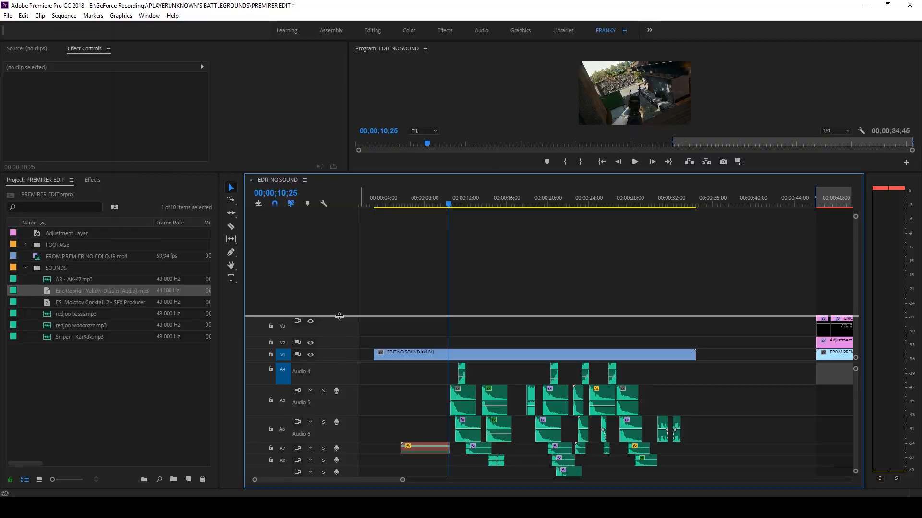
Switch to Premiere Pro, enlarge the program preview, and go to the start of the EDIT NO SOUND clip at 00;00;03;06
left_click_drag(339, 316, 339, 270)
left_click_drag(500, 172, 489, 239)
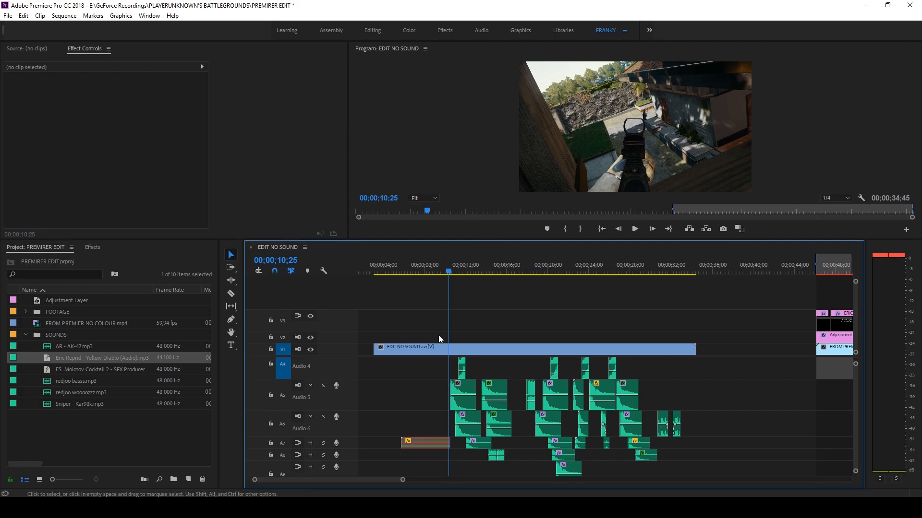
left_click_drag(446, 273, 387, 271)
key("minus")
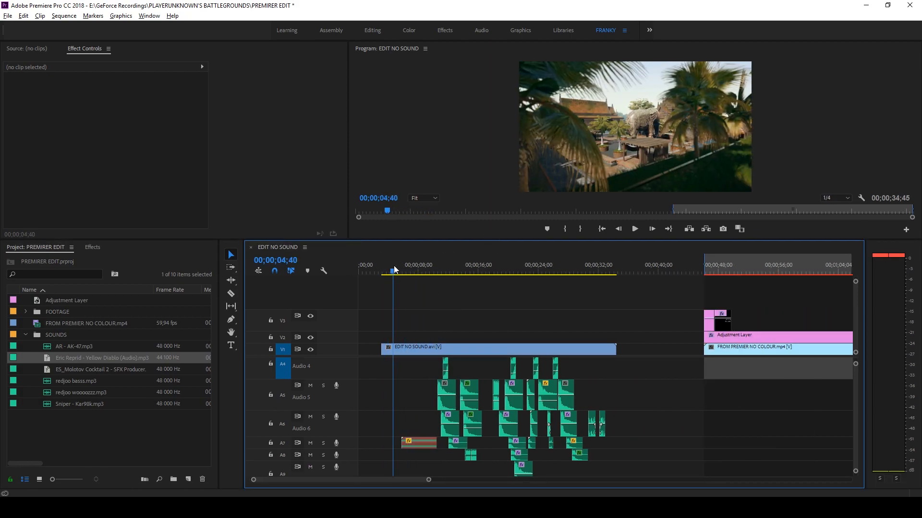
key("minus")
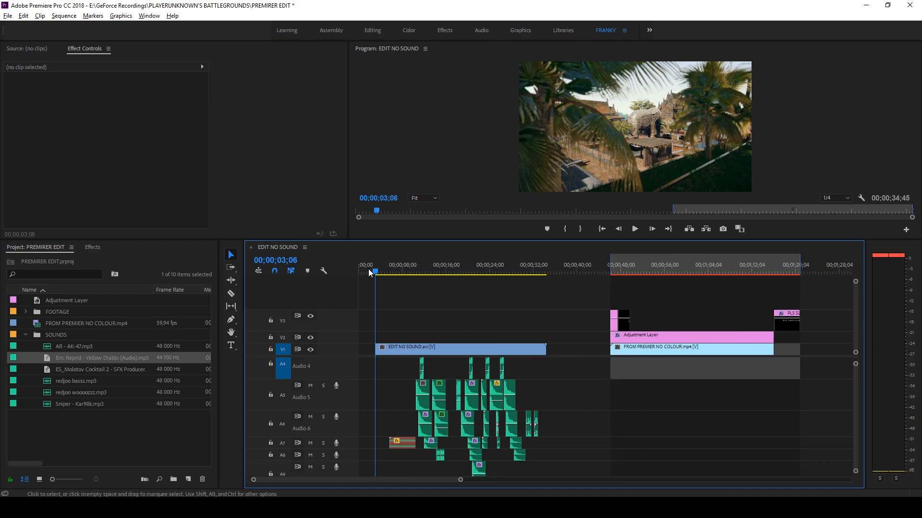
scroll(852, 413, "up", 1)
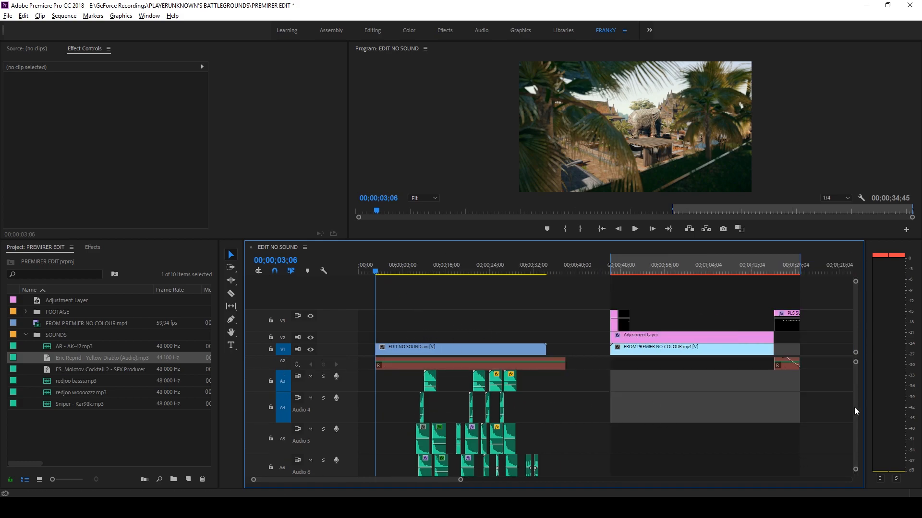
Scrub the EDIT NO SOUND sequence to 00;00;09;34 and play it to hear the layered sound effects
left_click(397, 271)
mouse_move(398, 267)
left_mouse_down()
mouse_move(416, 266)
mouse_move(407, 271)
left_mouse_up()
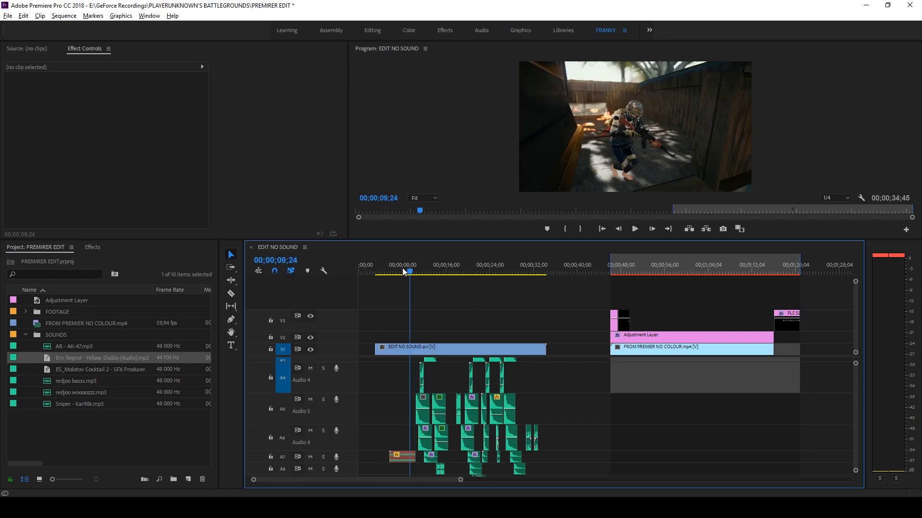
mouse_move(402, 268)
left_mouse_down()
mouse_move(387, 274)
mouse_move(412, 277)
left_mouse_up()
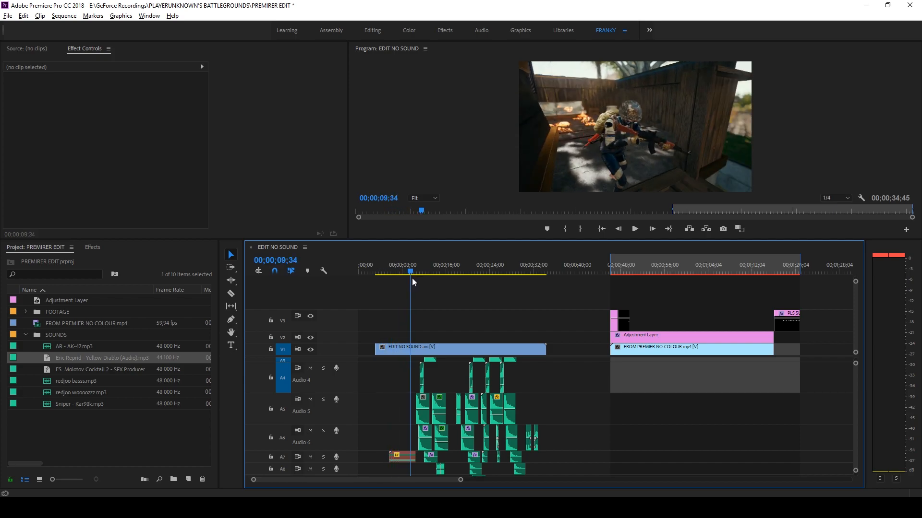
key("space")
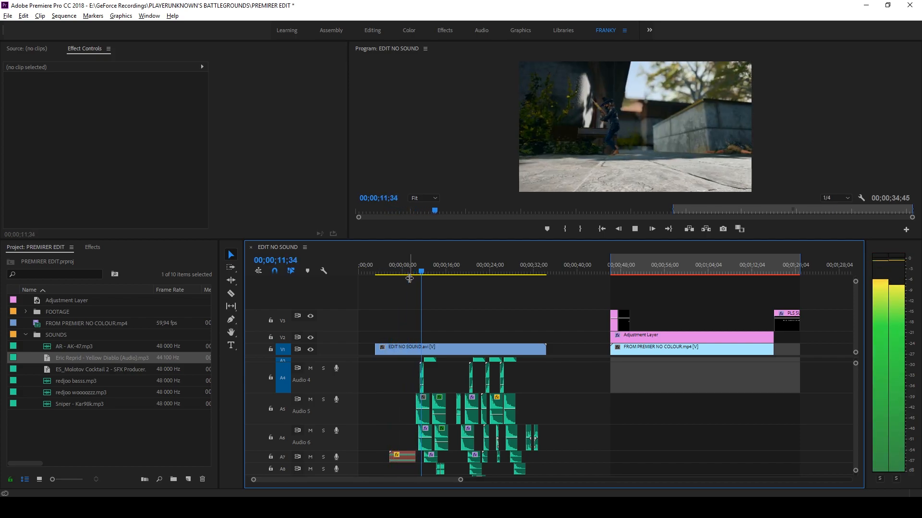